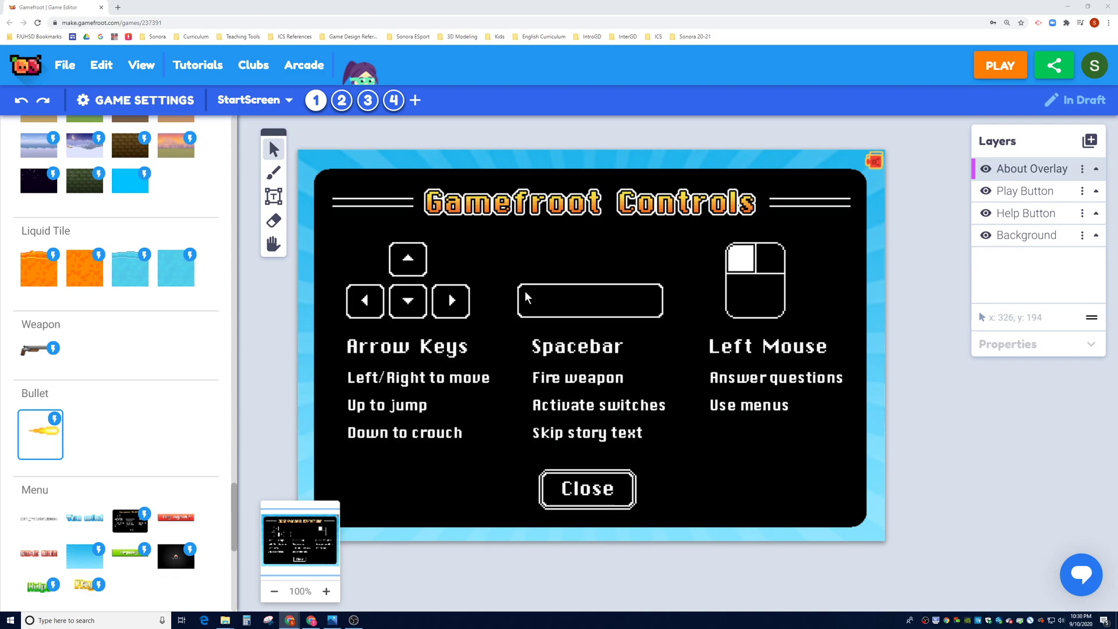
Load the Level 1 scene and pan the view to center the player's start area
{"action": "left_click", "coordinate": [342, 100]}
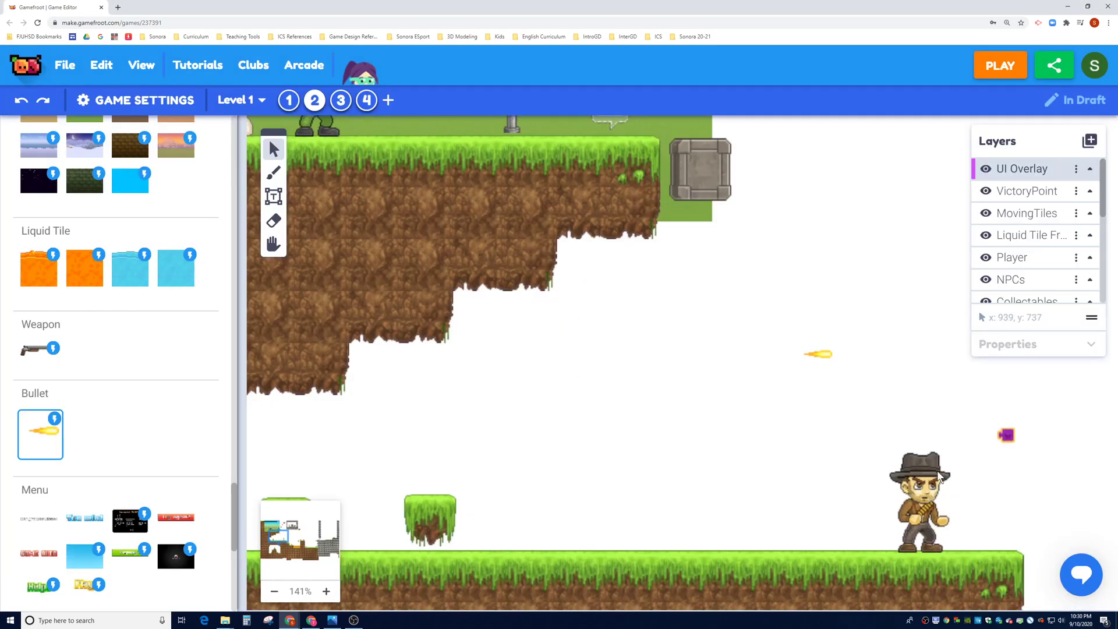
{"action": "left_click", "coordinate": [274, 243]}
{"action": "left_click_drag", "start_coordinate": [452, 284], "coordinate": [603, 492]}
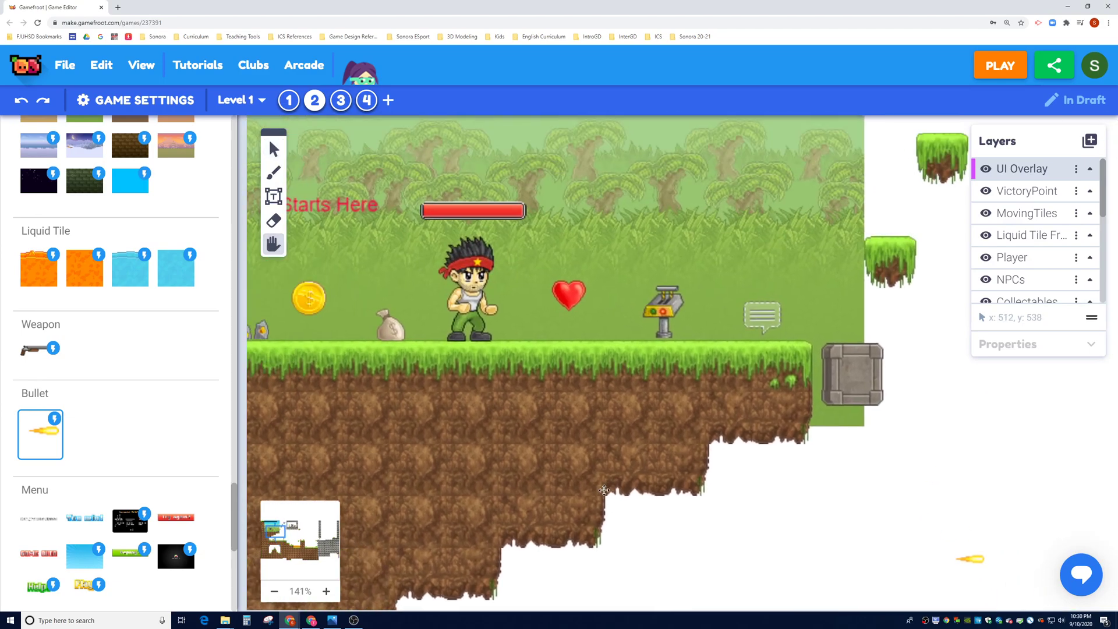
{"action": "left_click_drag", "start_coordinate": [498, 428], "coordinate": [513, 462]}
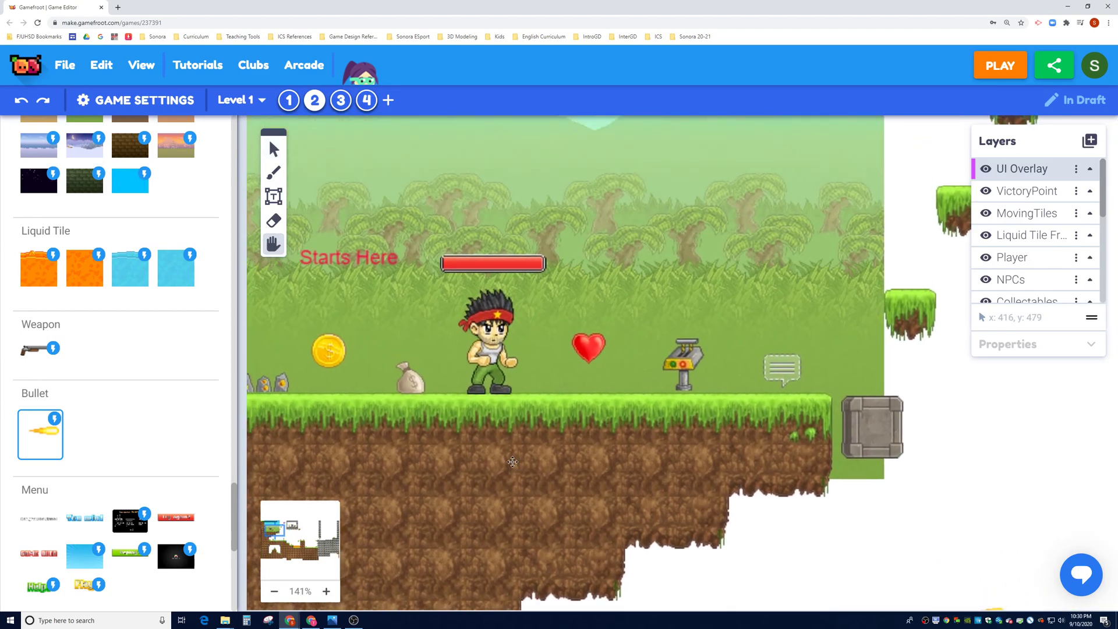
{"action": "left_click_drag", "start_coordinate": [411, 385], "coordinate": [498, 479]}
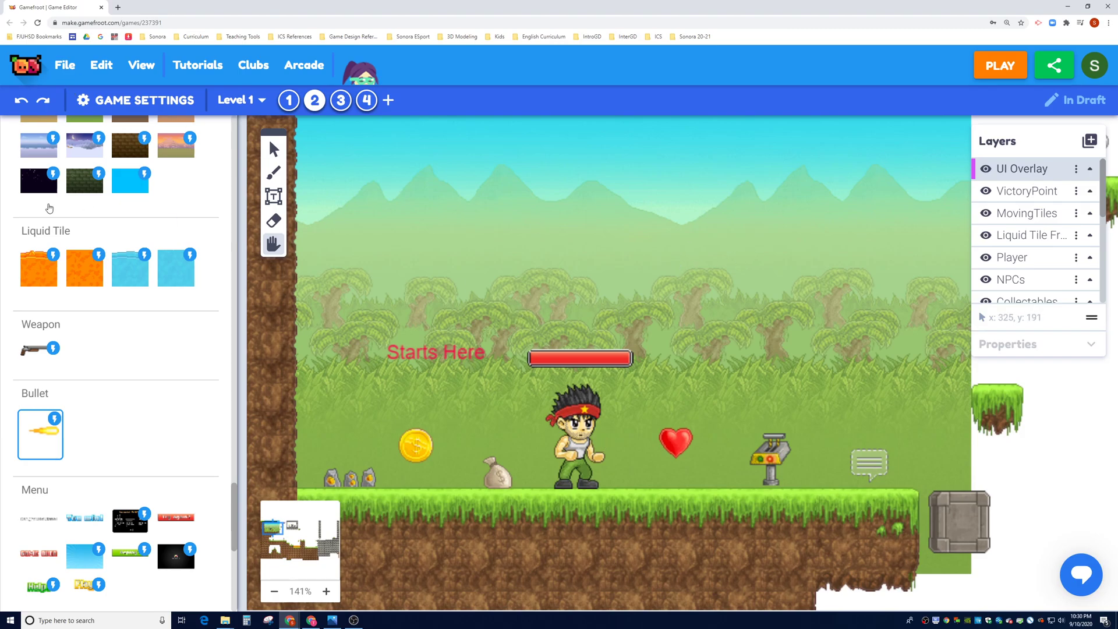
{"action": "scroll", "coordinate": [153, 232], "scroll_direction": "up", "scroll_amount": 1}
{"action": "scroll", "coordinate": [165, 246], "scroll_direction": "up", "scroll_amount": 3}
{"action": "scroll", "coordinate": [165, 246], "scroll_direction": "up", "scroll_amount": 4}
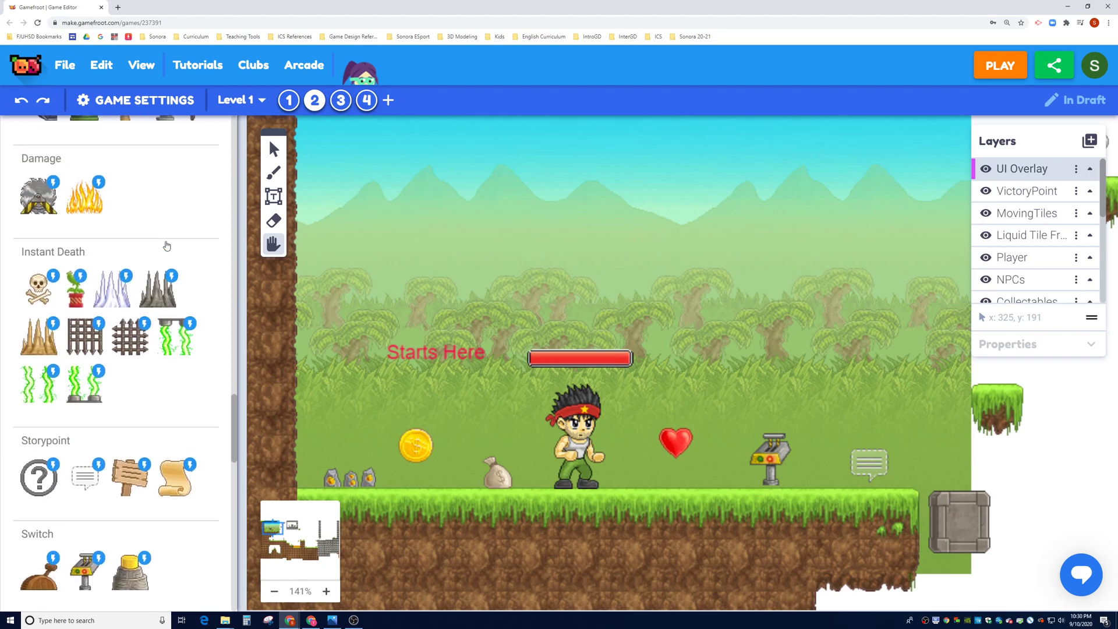
Zoom out, add a new blank script under CODE, and open its Import Script dialog
{"action": "left_click", "coordinate": [273, 590]}
{"action": "scroll", "coordinate": [165, 305], "scroll_direction": "up", "scroll_amount": 3}
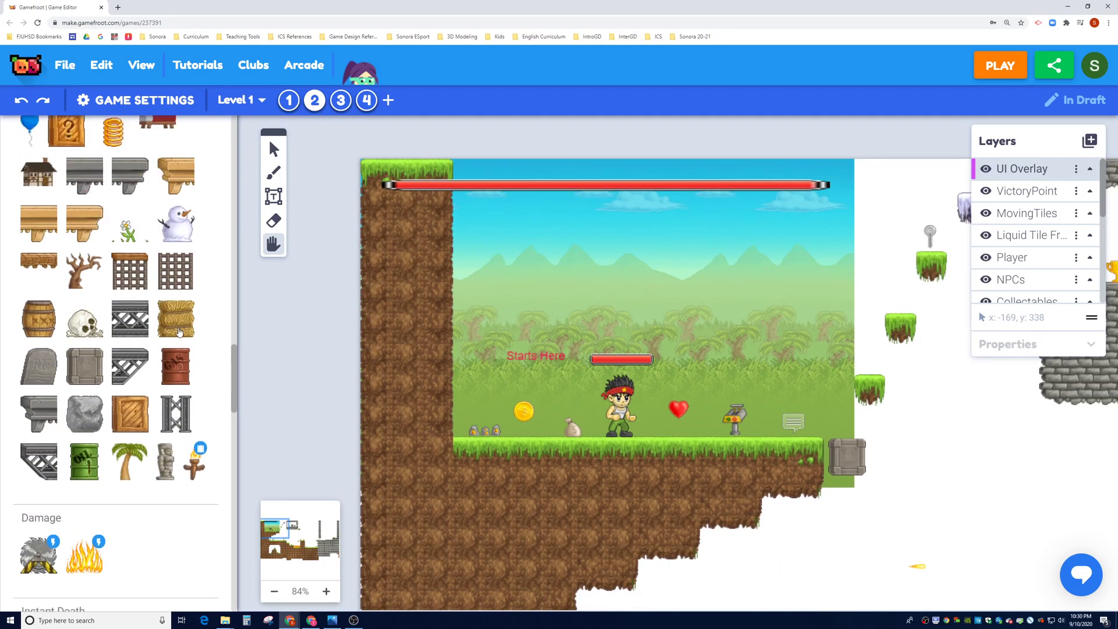
{"action": "scroll", "coordinate": [178, 332], "scroll_direction": "up", "scroll_amount": 4}
{"action": "scroll", "coordinate": [178, 333], "scroll_direction": "up", "scroll_amount": 3}
{"action": "scroll", "coordinate": [174, 327], "scroll_direction": "up", "scroll_amount": 3}
{"action": "scroll", "coordinate": [174, 328], "scroll_direction": "up", "scroll_amount": 3}
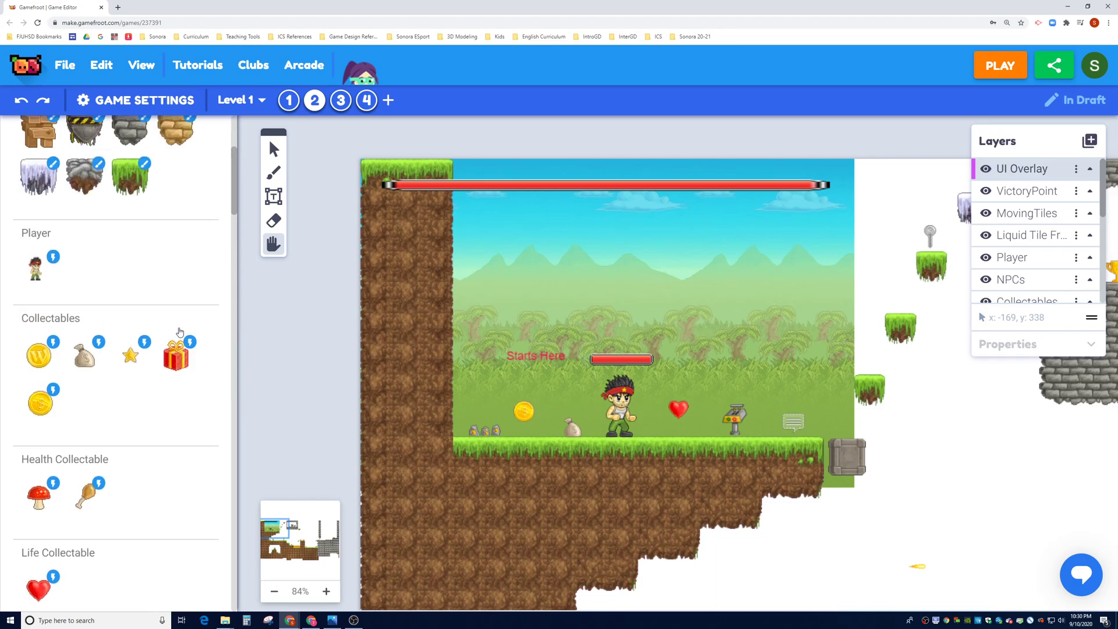
{"action": "scroll", "coordinate": [166, 218], "scroll_direction": "up", "scroll_amount": 3}
{"action": "left_click", "coordinate": [131, 140]}
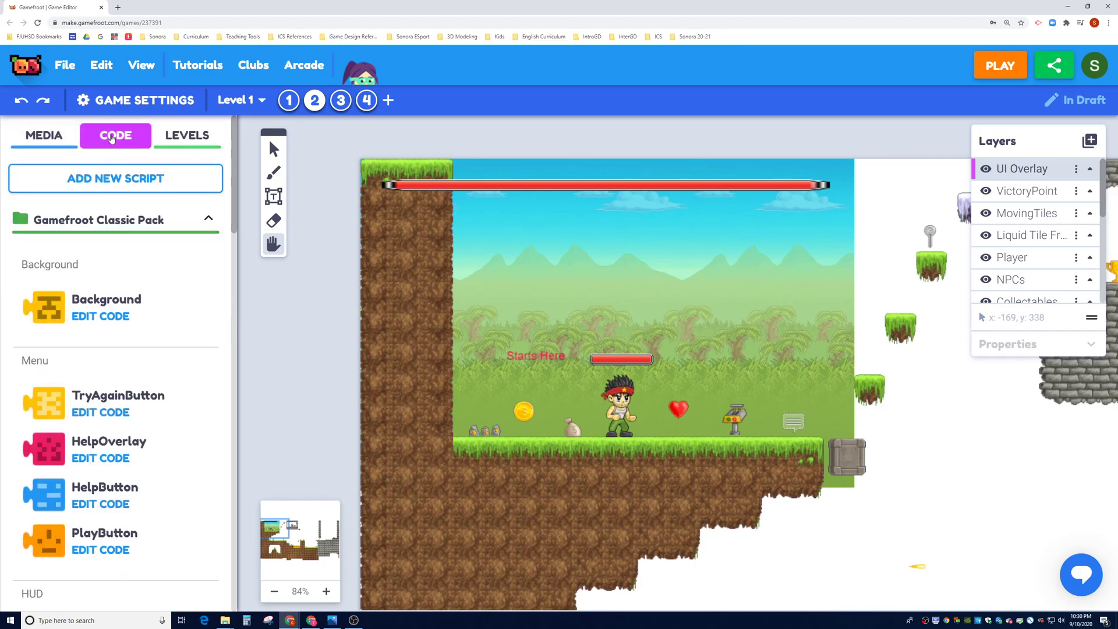
{"action": "left_click", "coordinate": [121, 178]}
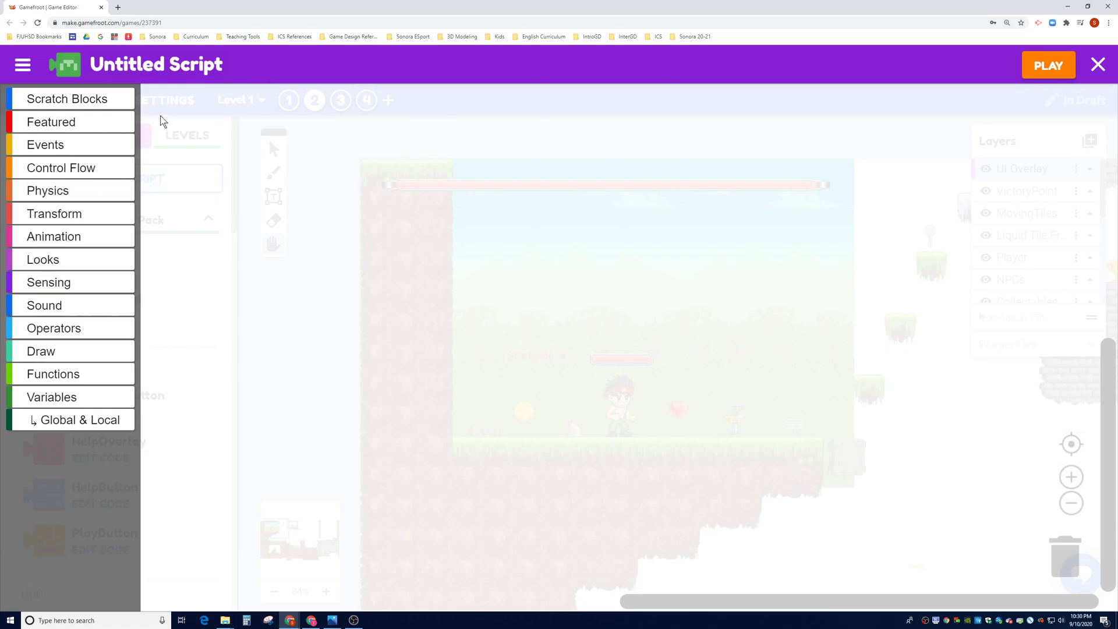
{"action": "left_click", "coordinate": [23, 65]}
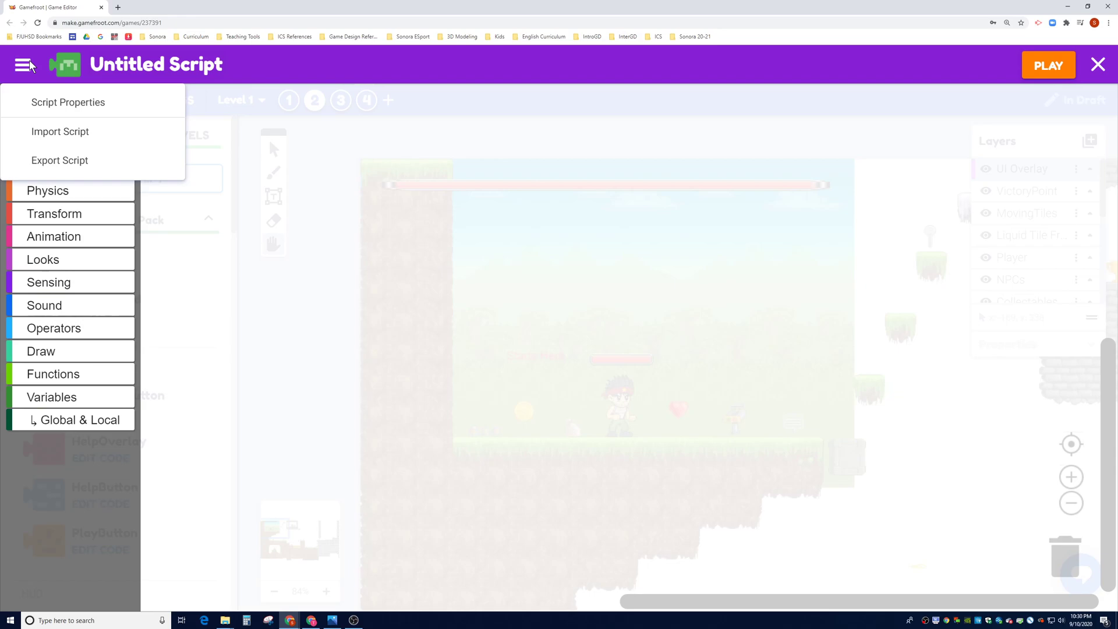
{"action": "left_click", "coordinate": [81, 133]}
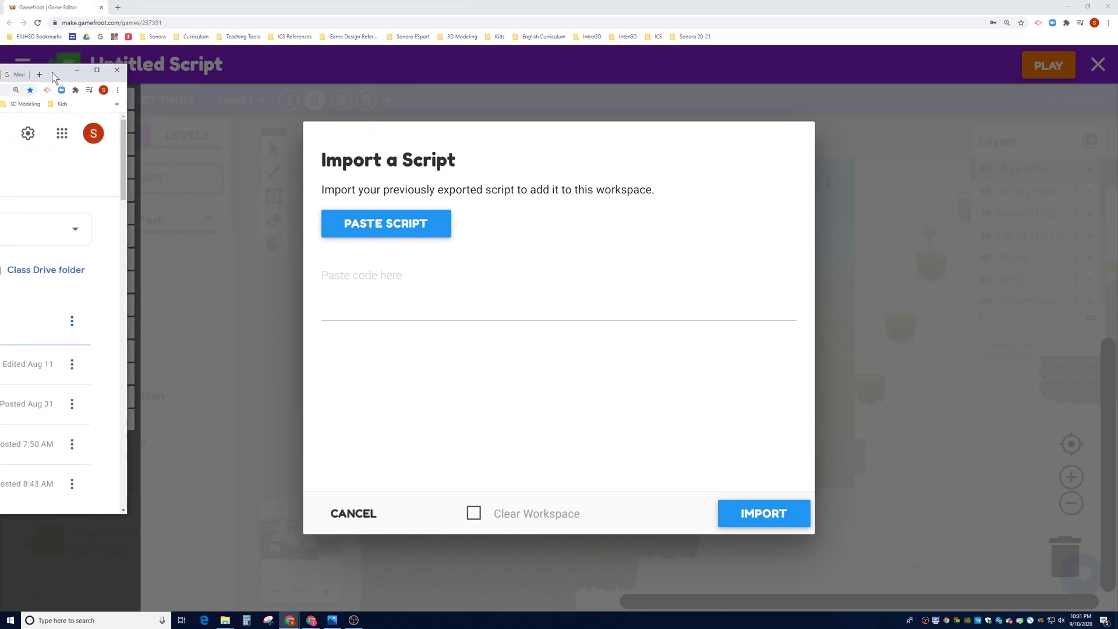
Maximize the Google Classroom window and expand the Life and Score Script and Properties post
{"action": "mouse_move", "coordinate": [52, 72]}
{"action": "left_mouse_down"}
{"action": "mouse_move", "coordinate": [445, 95]}
{"action": "mouse_move", "coordinate": [831, 80]}
{"action": "left_mouse_up"}
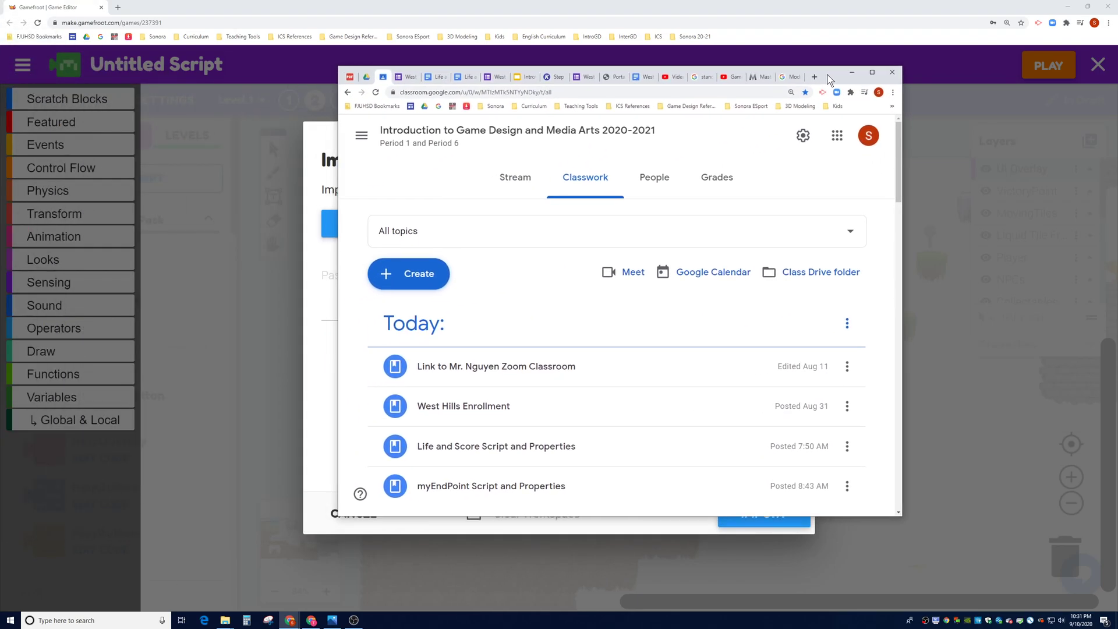
{"action": "left_click", "coordinate": [870, 73]}
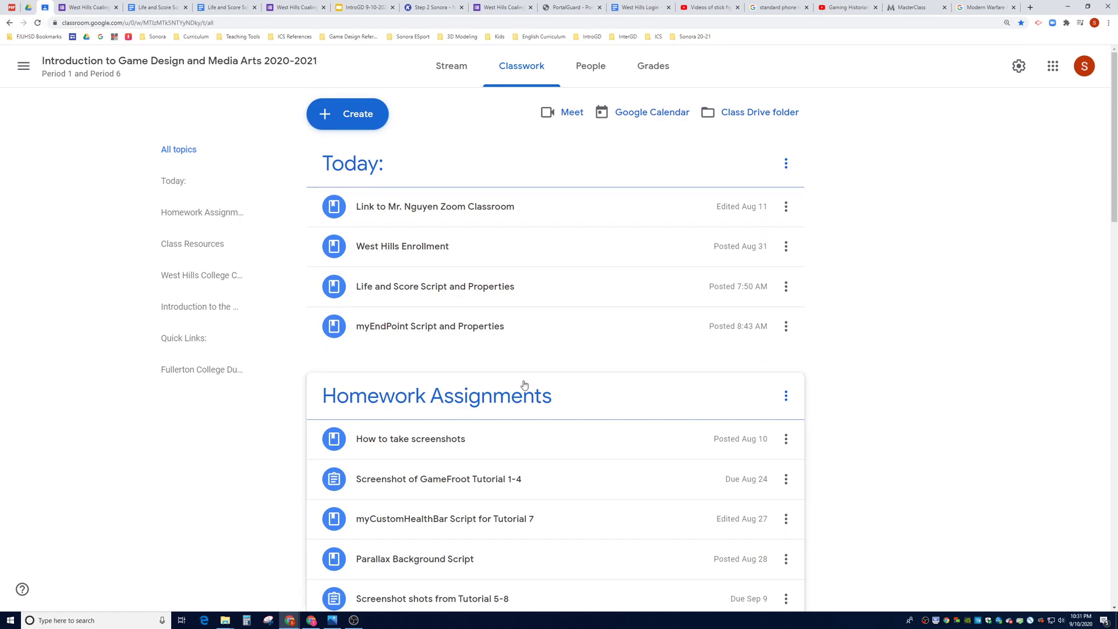
{"action": "left_click", "coordinate": [428, 297]}
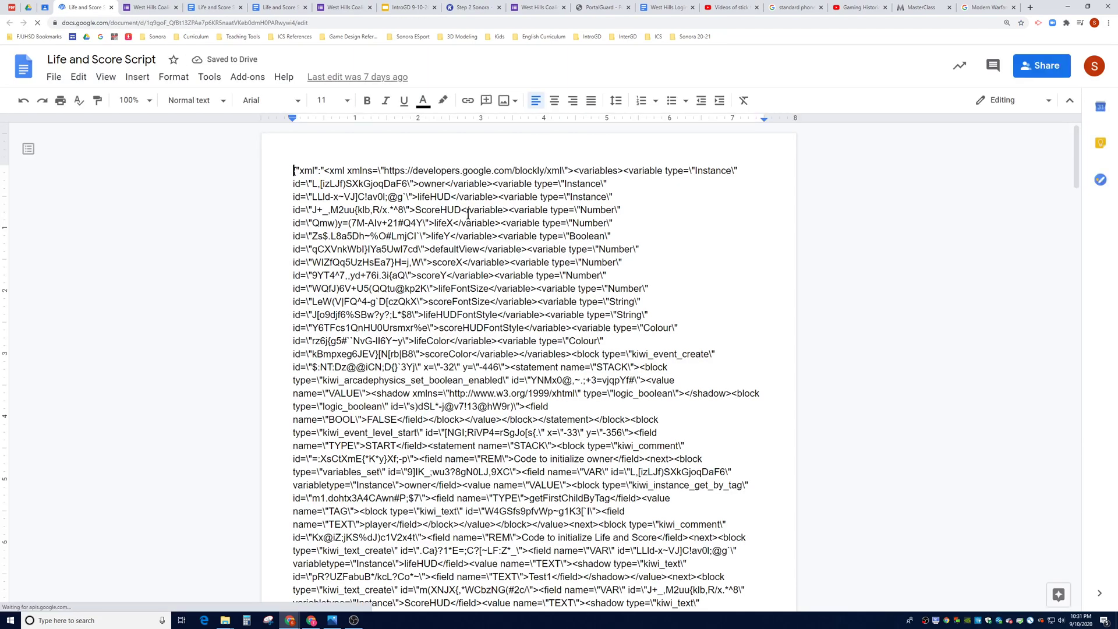
Copy the entire Life and Score Script text from the document
{"action": "key", "text": "ctrl+a"}
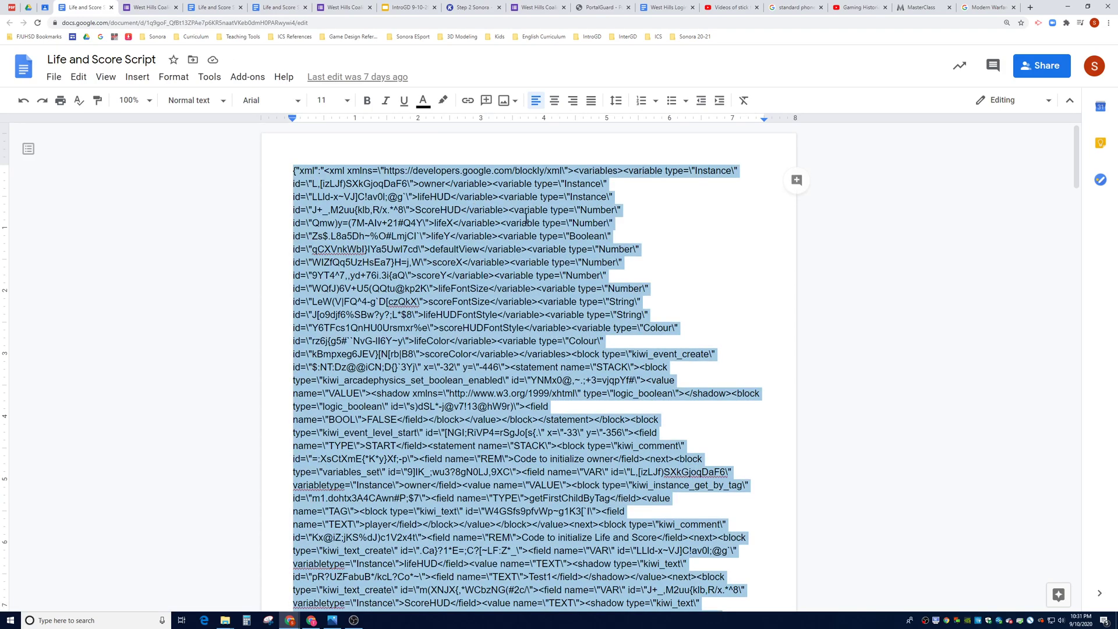
{"action": "right_click", "coordinate": [500, 290]}
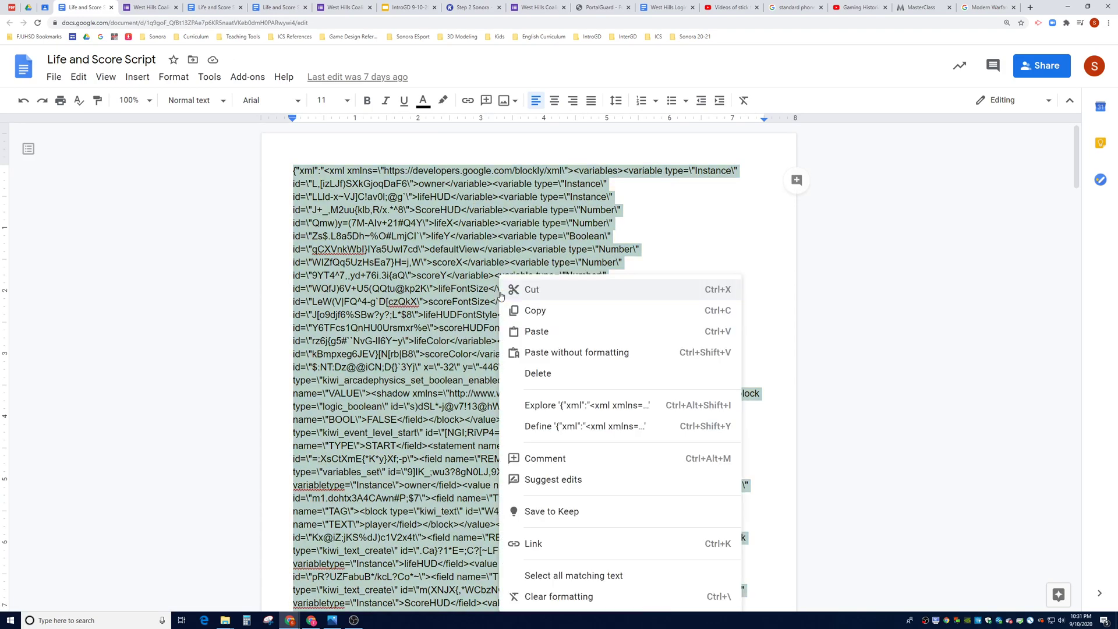
{"action": "left_click", "coordinate": [633, 312]}
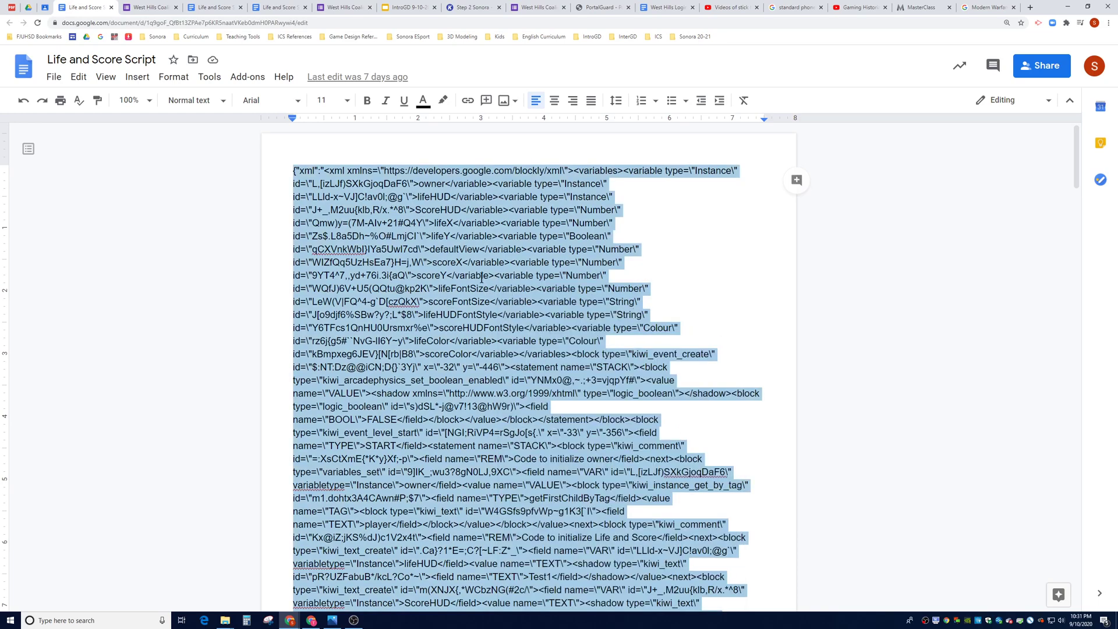
Paste the copied script into Gamefroot's Paste code here field and import it
{"action": "left_click", "coordinate": [1068, 7]}
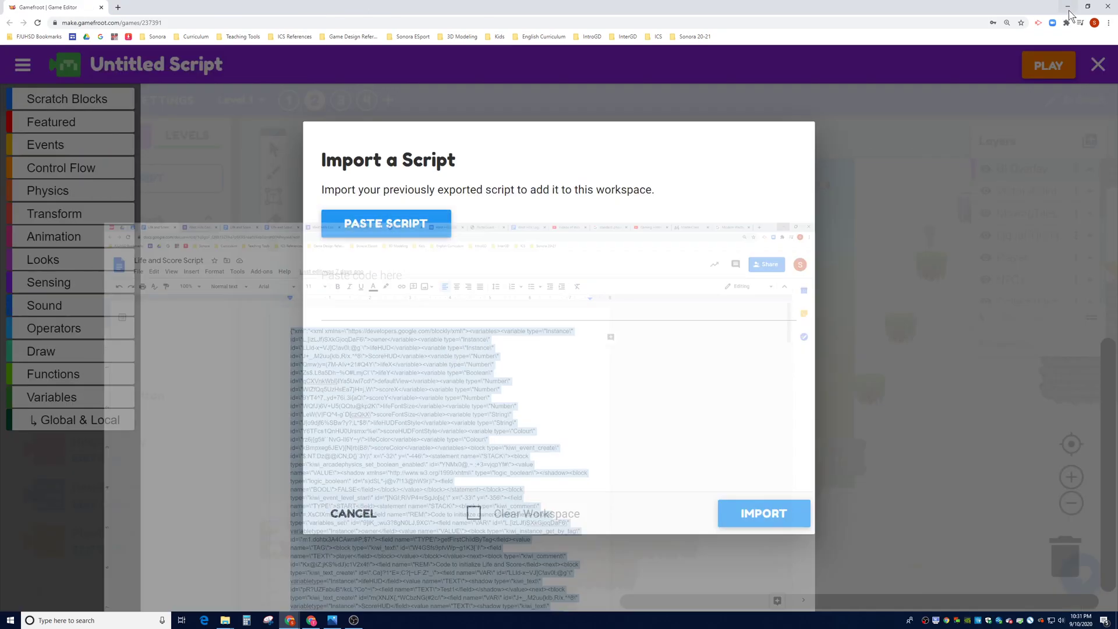
{"action": "left_click", "coordinate": [370, 313]}
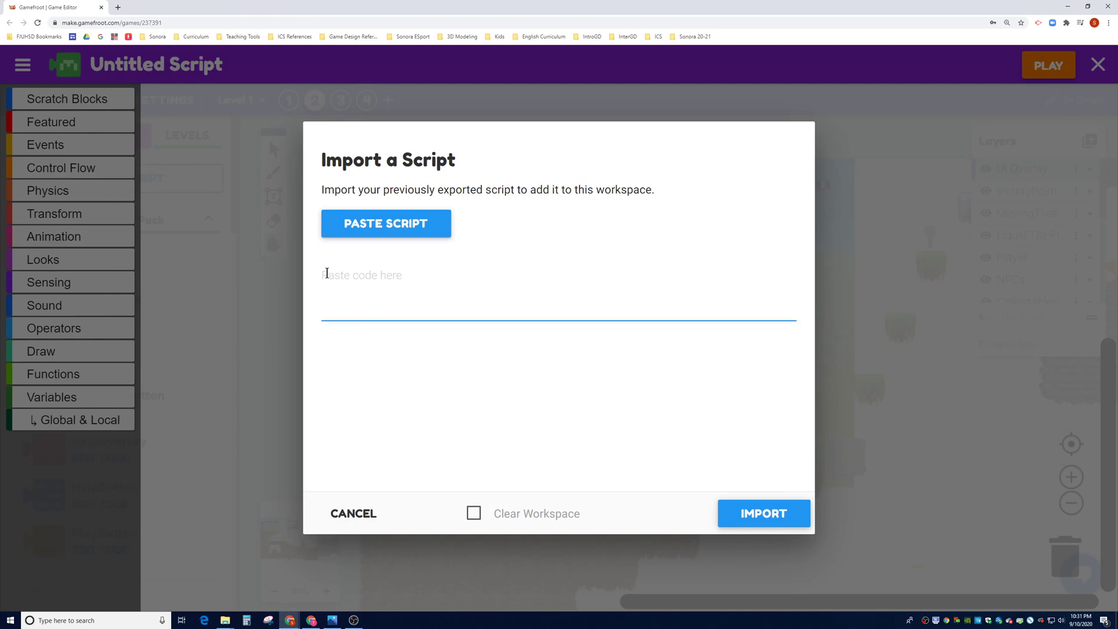
{"action": "right_click", "coordinate": [376, 278]}
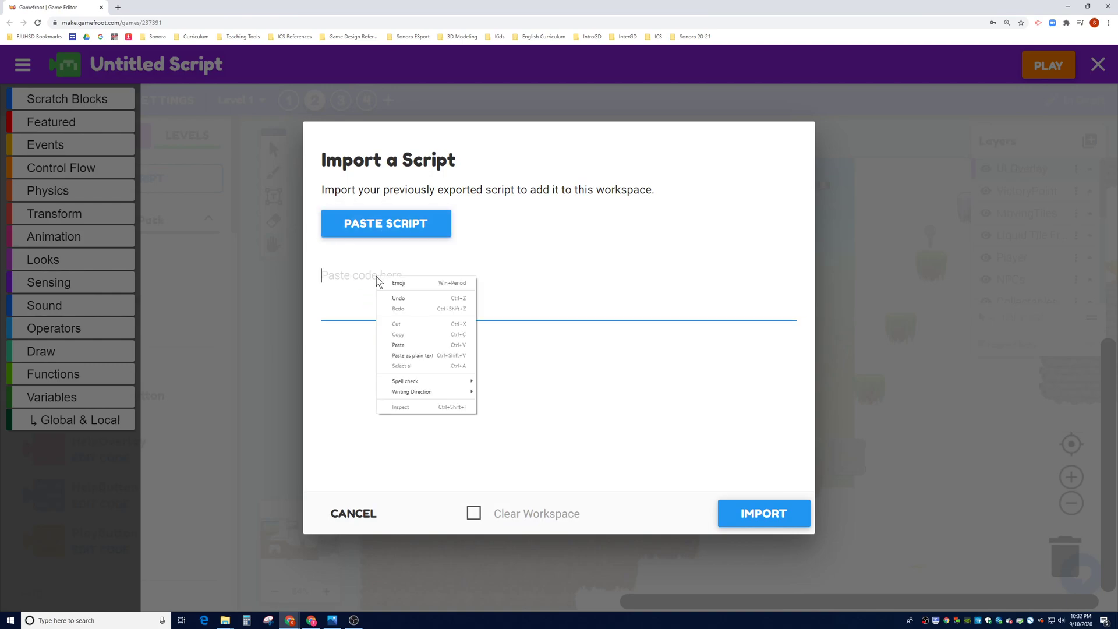
{"action": "left_click", "coordinate": [423, 345]}
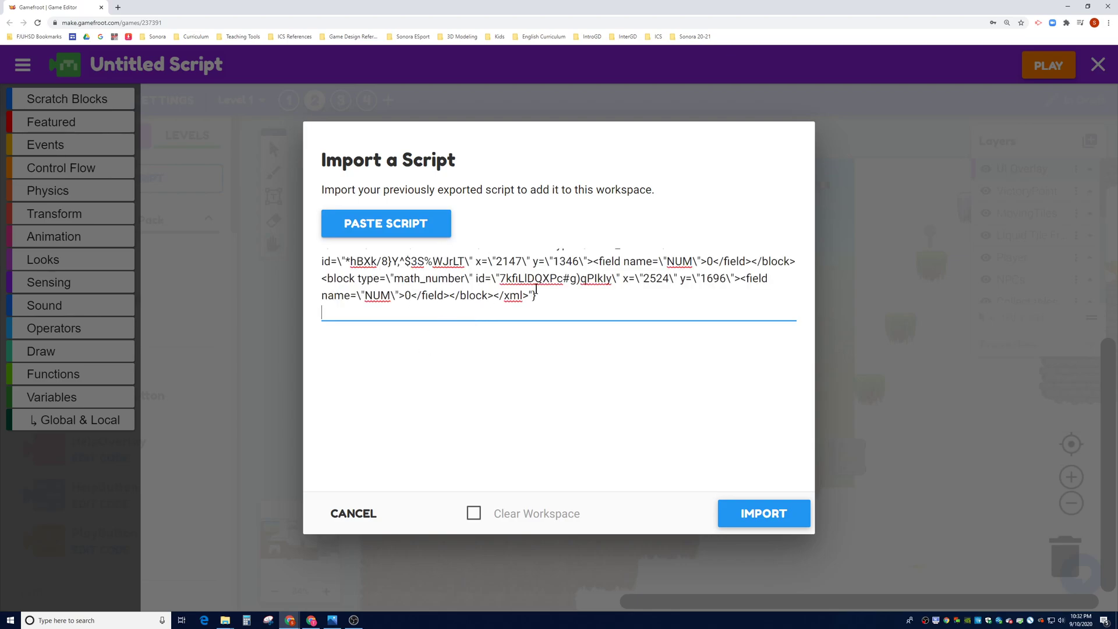
{"action": "scroll", "coordinate": [608, 350], "scroll_direction": "up", "scroll_amount": 5}
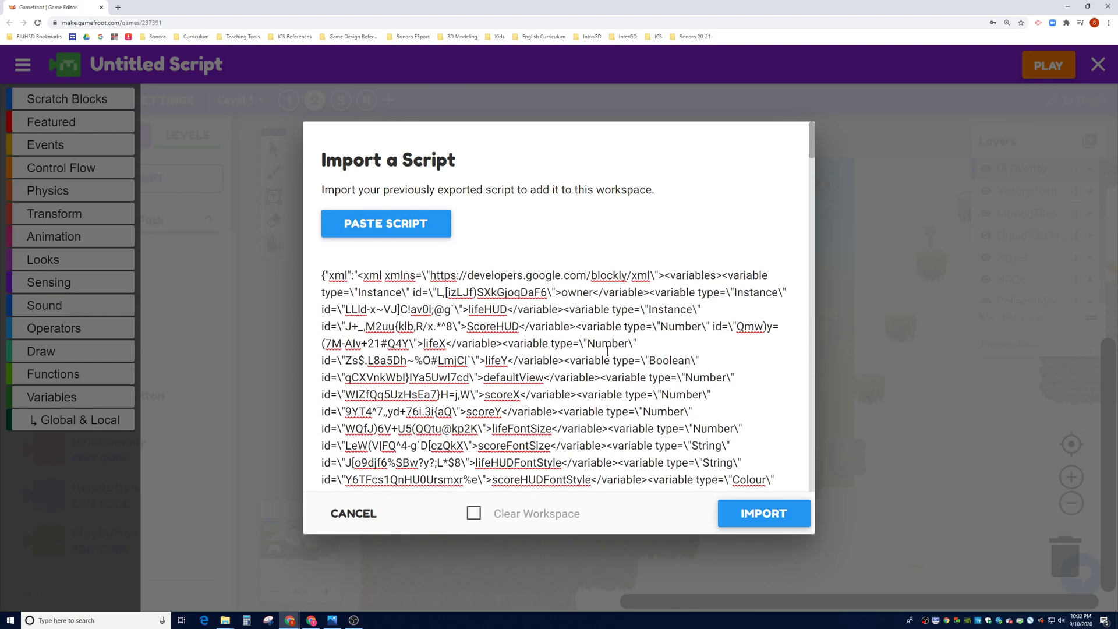
{"action": "left_click", "coordinate": [756, 515]}
{"action": "scroll", "coordinate": [542, 315], "scroll_direction": "down", "scroll_amount": 5}
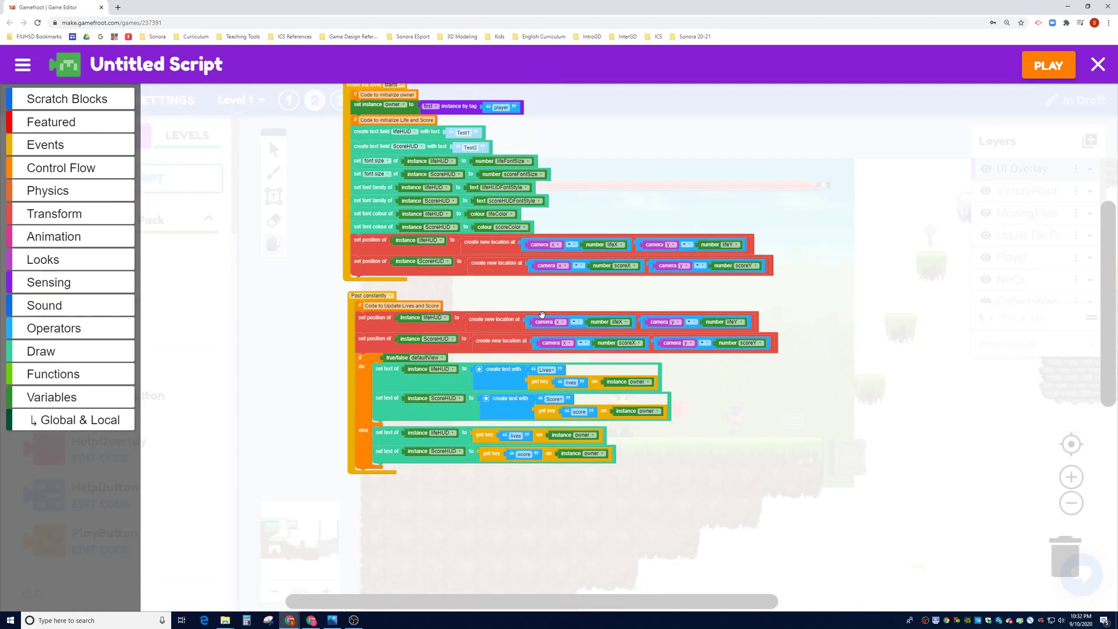
{"action": "scroll", "coordinate": [542, 323], "scroll_direction": "up", "scroll_amount": 3}
{"action": "scroll", "coordinate": [608, 229], "scroll_direction": "up", "scroll_amount": 1}
{"action": "scroll", "coordinate": [571, 262], "scroll_direction": "up", "scroll_amount": 2}
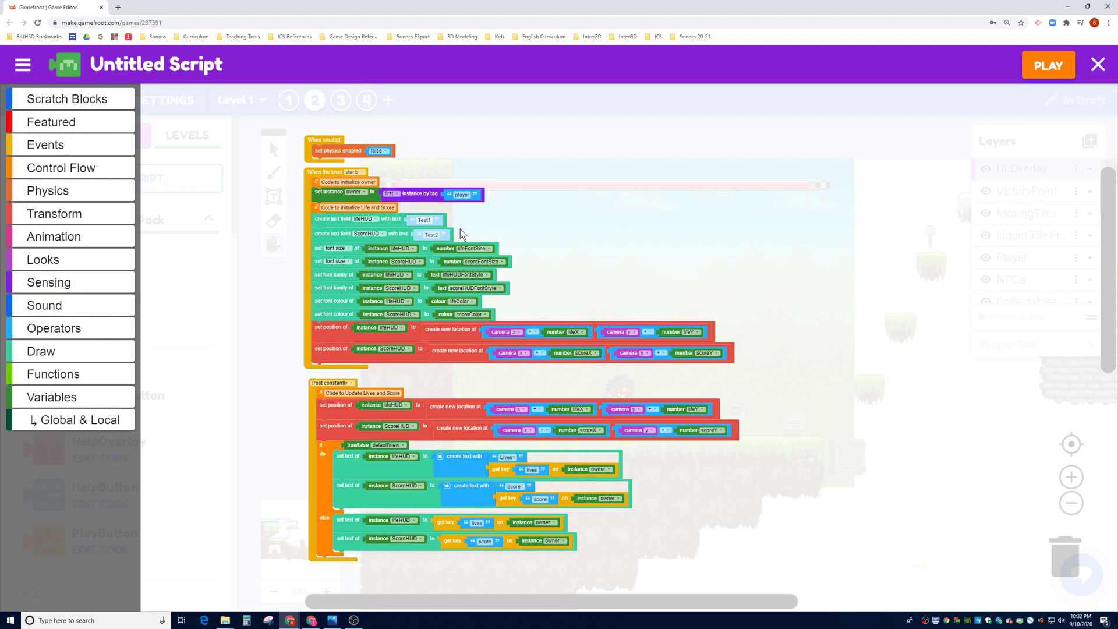
Rename the script to myLifeAndScoreHUD and save it, closing the editor
{"action": "left_click", "coordinate": [173, 72]}
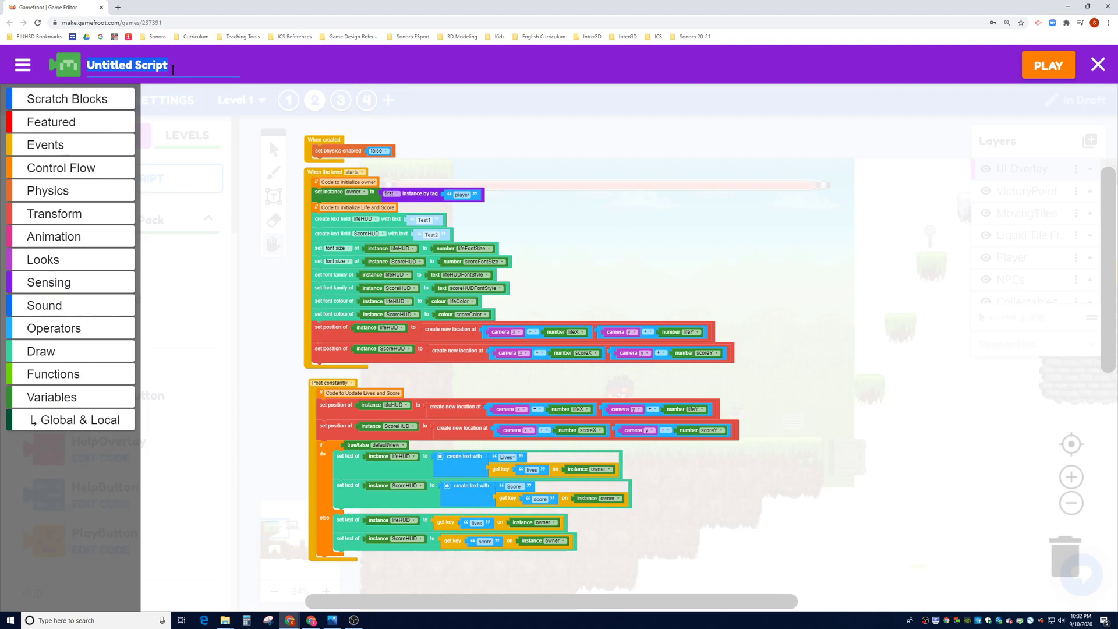
{"action": "type", "text": "myLifeam"}
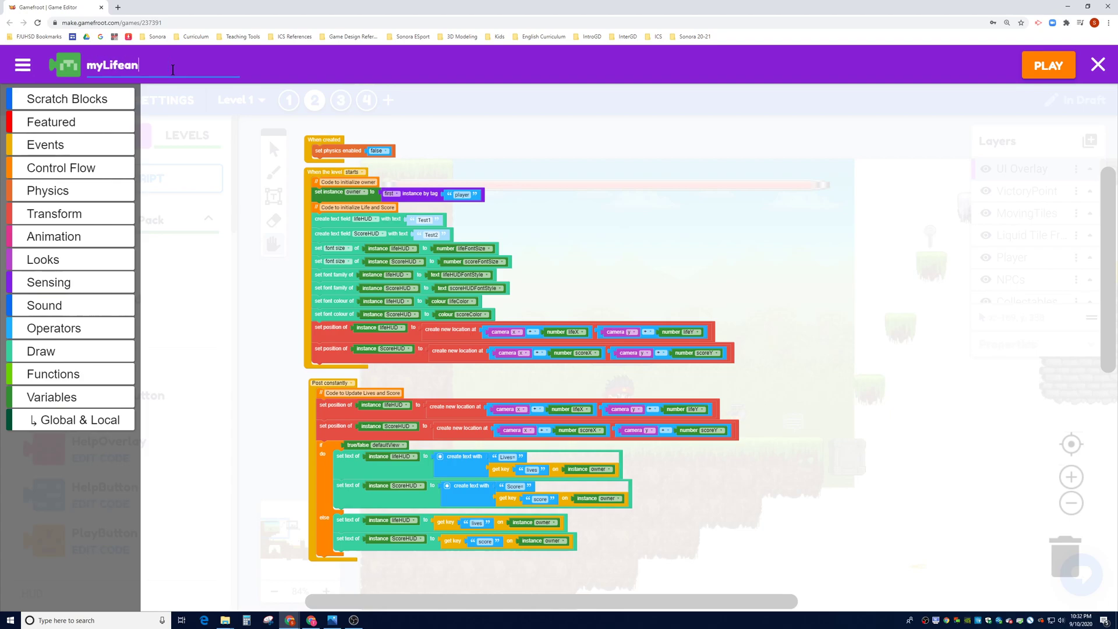
{"action": "key", "text": "BackSpace"}
{"action": "key", "text": "BackSpace"}
{"action": "type", "text": "AndScoreHUD"}
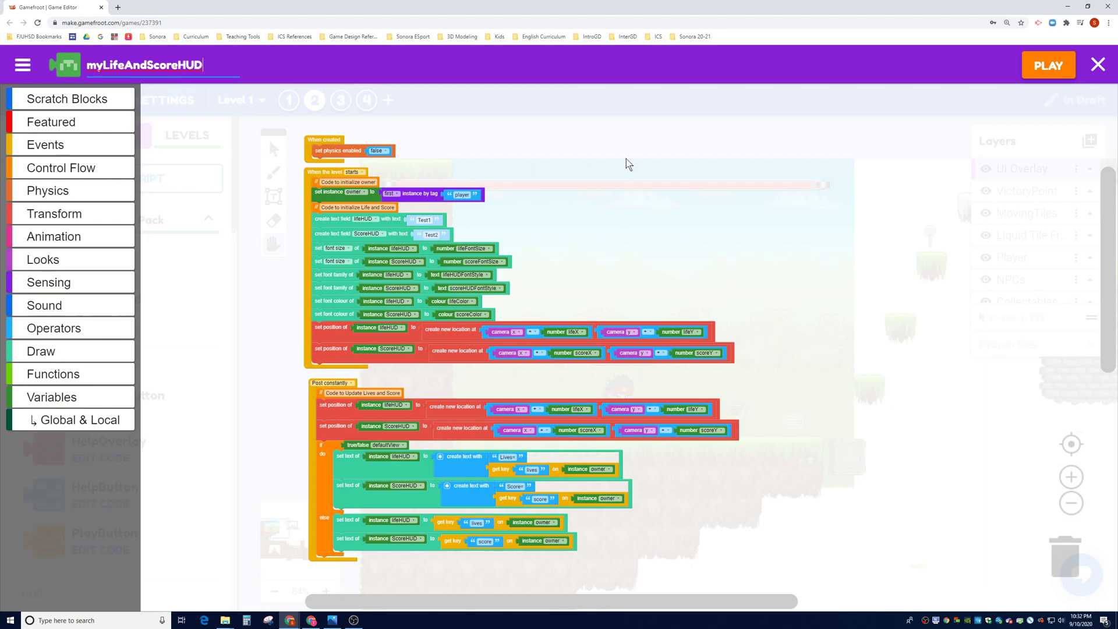
{"action": "left_click", "coordinate": [1098, 67]}
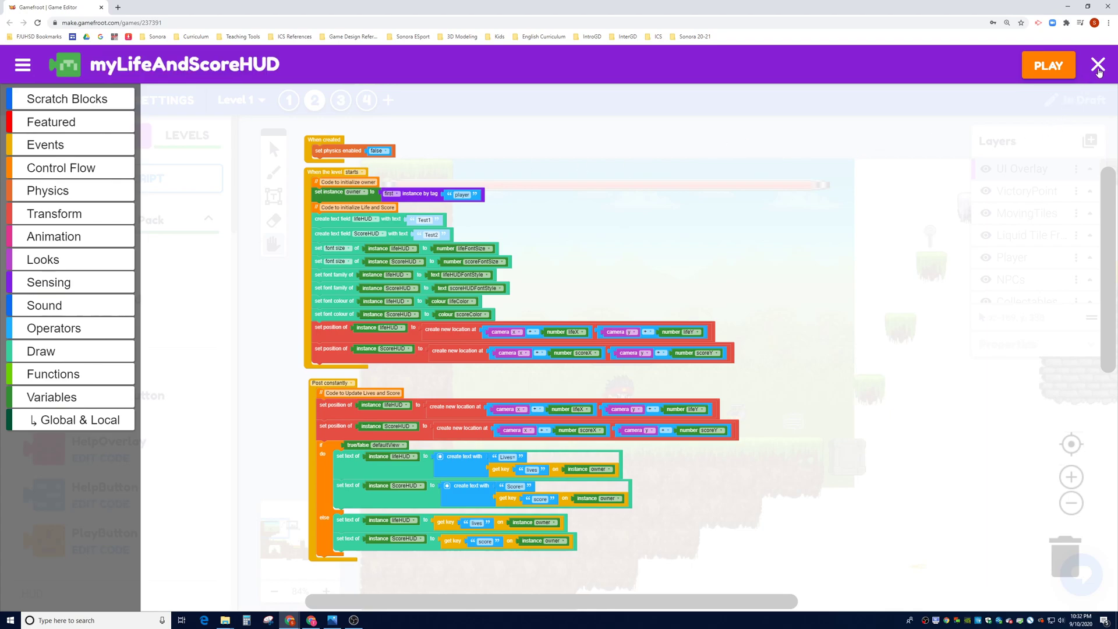
{"action": "left_click", "coordinate": [704, 405]}
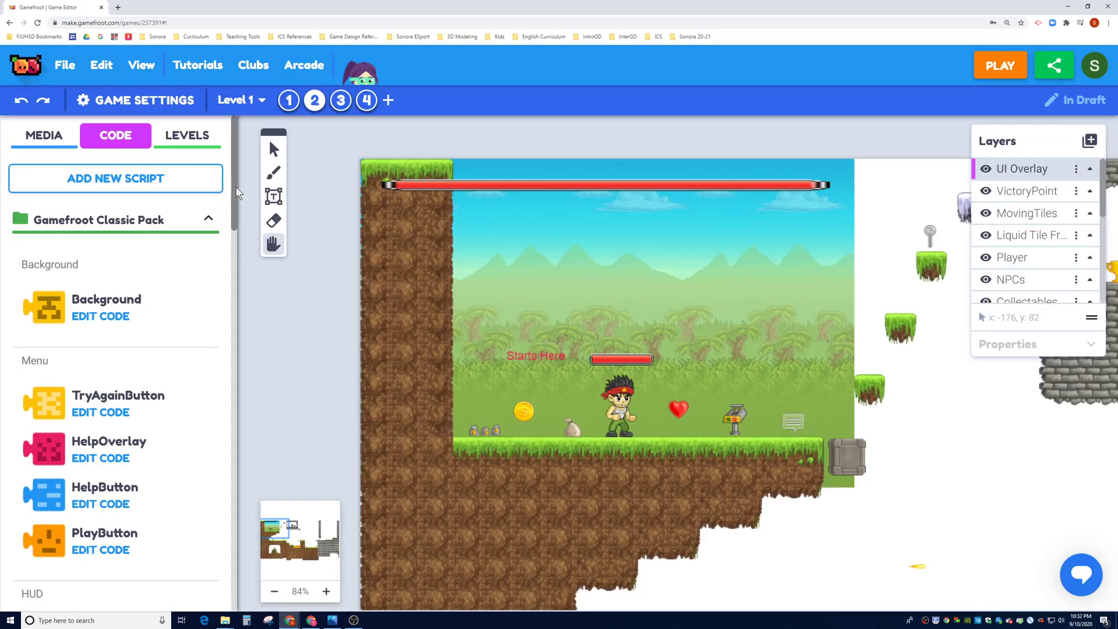
{"action": "left_click_drag", "start_coordinate": [234, 180], "coordinate": [223, 582]}
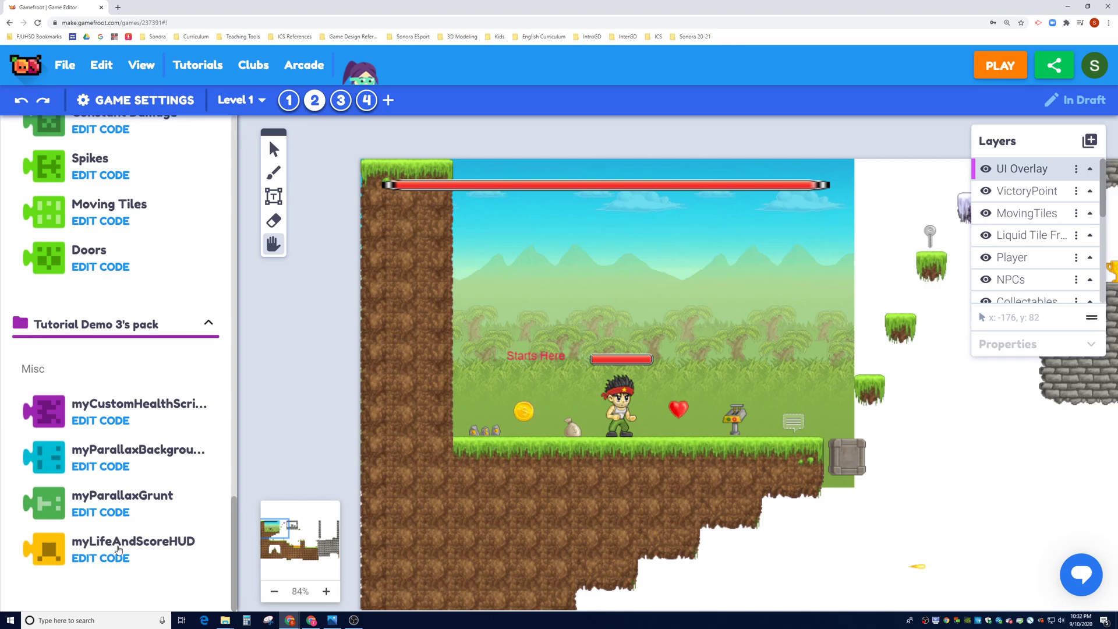
Reopen myLifeAndScoreHUD's blocks with EDIT CODE in the Misc asset section
{"action": "left_click", "coordinate": [99, 559]}
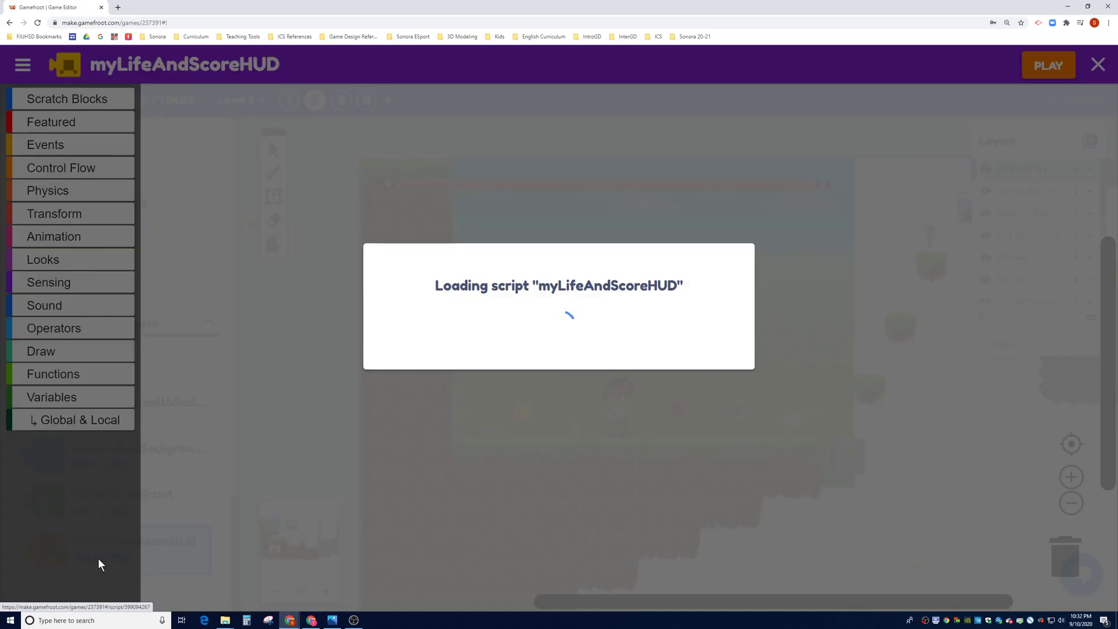
Open myLifeAndScoreHUD's Script Properties and snap the browser to the right half
{"action": "left_click", "coordinate": [23, 70]}
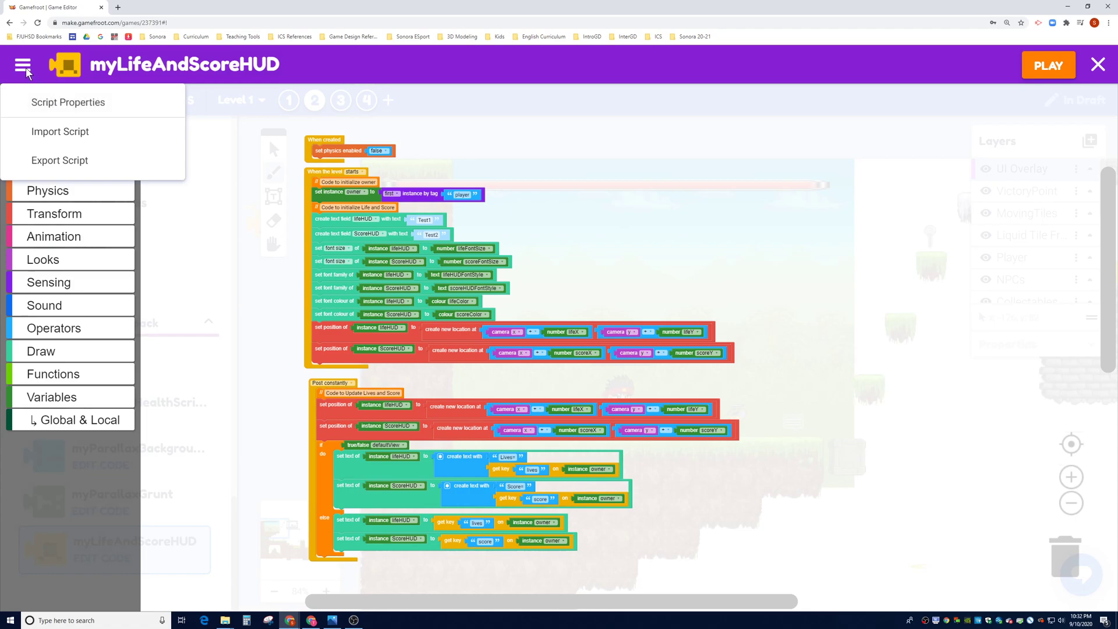
{"action": "left_click", "coordinate": [124, 111]}
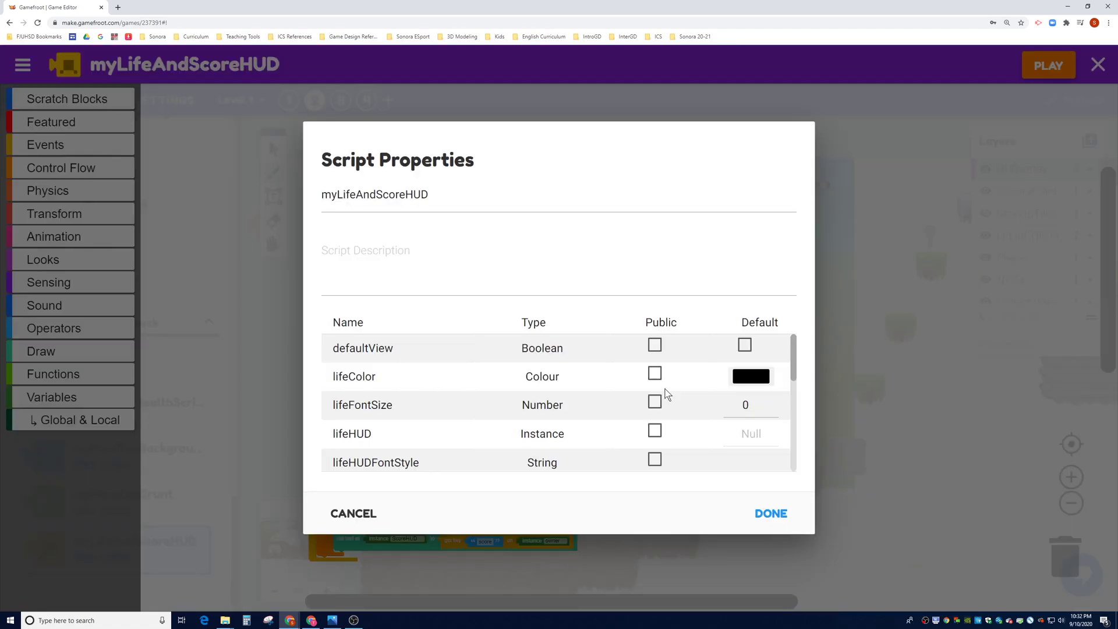
{"action": "scroll", "coordinate": [690, 403], "scroll_direction": "down", "scroll_amount": 1}
{"action": "scroll", "coordinate": [669, 424], "scroll_direction": "down", "scroll_amount": 2}
{"action": "scroll", "coordinate": [669, 424], "scroll_direction": "up", "scroll_amount": 1}
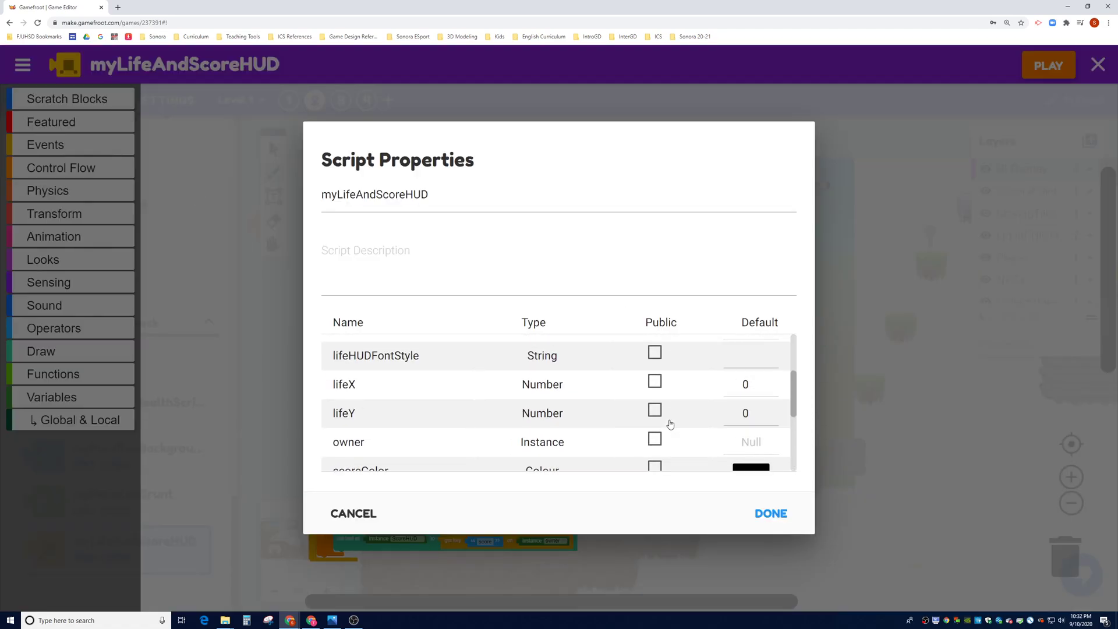
{"action": "scroll", "coordinate": [677, 410], "scroll_direction": "up", "scroll_amount": 2}
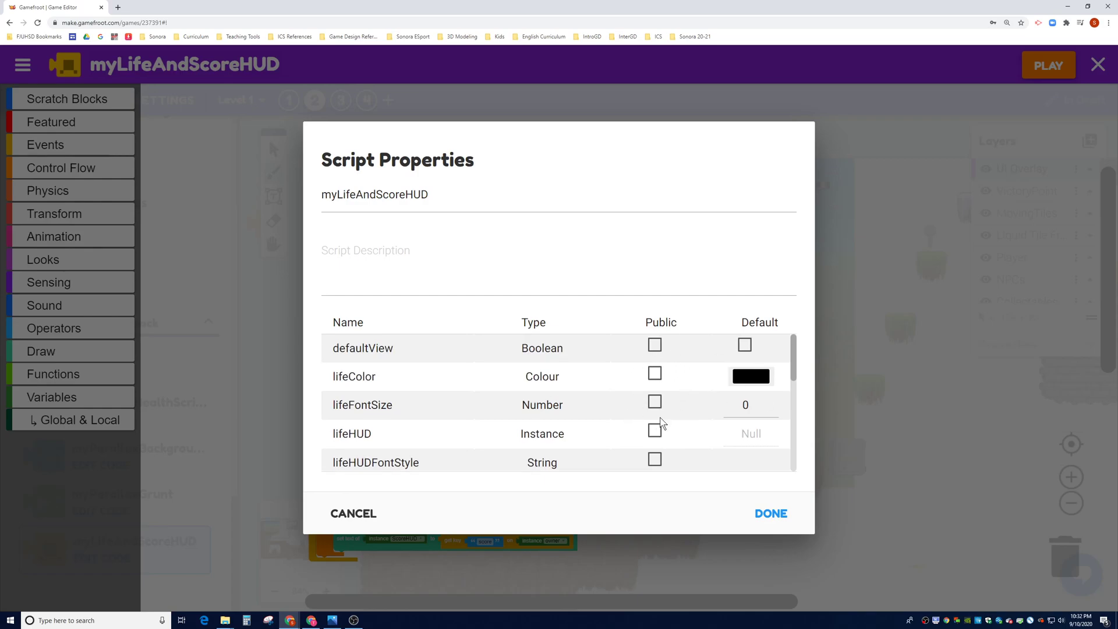
{"action": "mouse_move", "coordinate": [678, 7]}
{"action": "left_mouse_down"}
{"action": "mouse_move", "coordinate": [945, 124]}
{"action": "mouse_move", "coordinate": [1117, 150]}
{"action": "left_mouse_up"}
{"action": "left_click", "coordinate": [538, 287]}
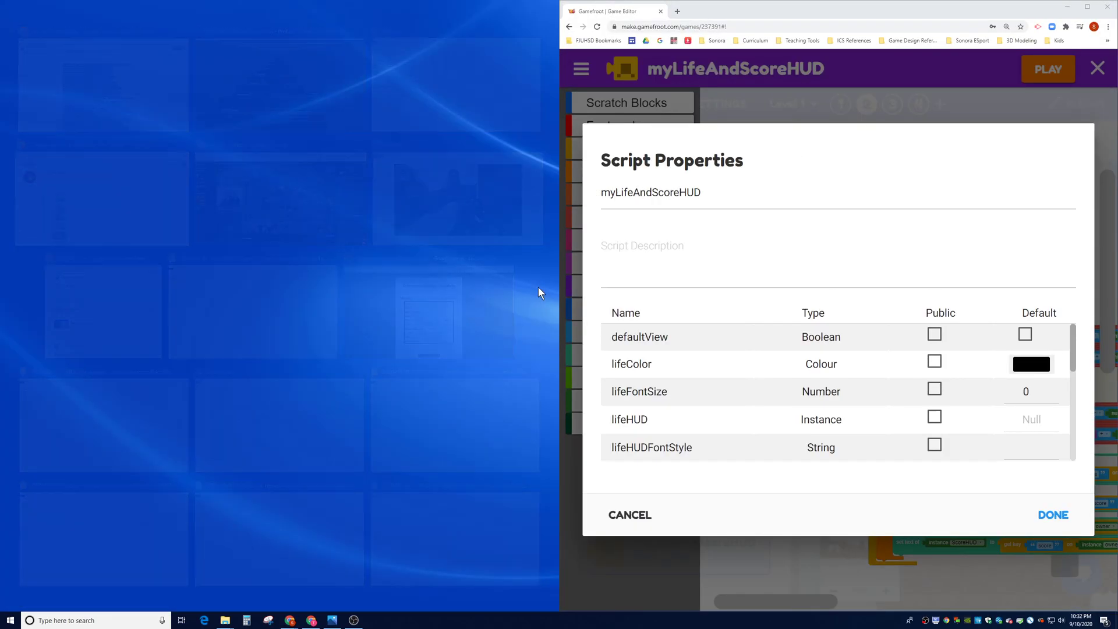
{"action": "mouse_move", "coordinate": [311, 621]}
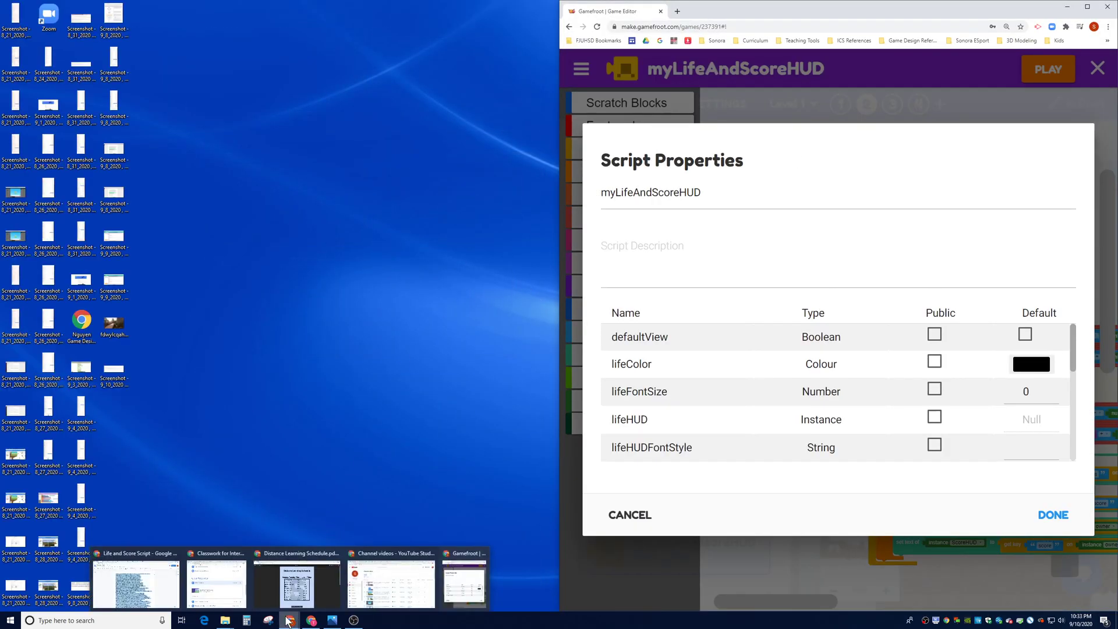
Close the Life and Score Script tab and snap the Properties doc to the left half
{"action": "left_click", "coordinate": [148, 583]}
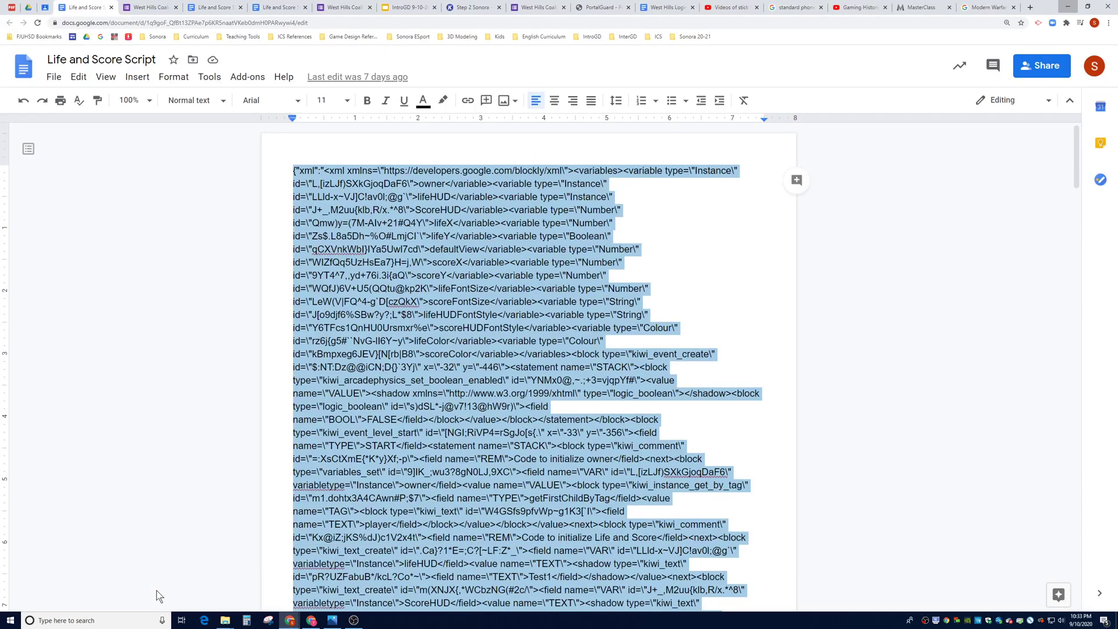
{"action": "left_click", "coordinate": [110, 7]}
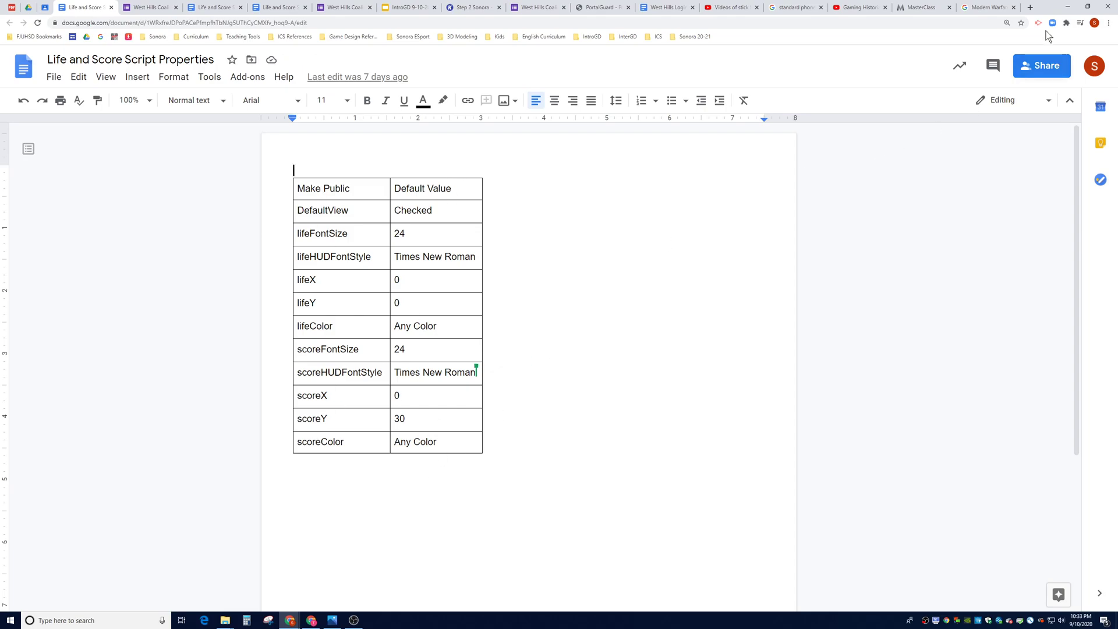
{"action": "mouse_move", "coordinate": [1049, 9]}
{"action": "left_mouse_down"}
{"action": "mouse_move", "coordinate": [299, 295]}
{"action": "mouse_move", "coordinate": [2, 318]}
{"action": "left_mouse_up"}
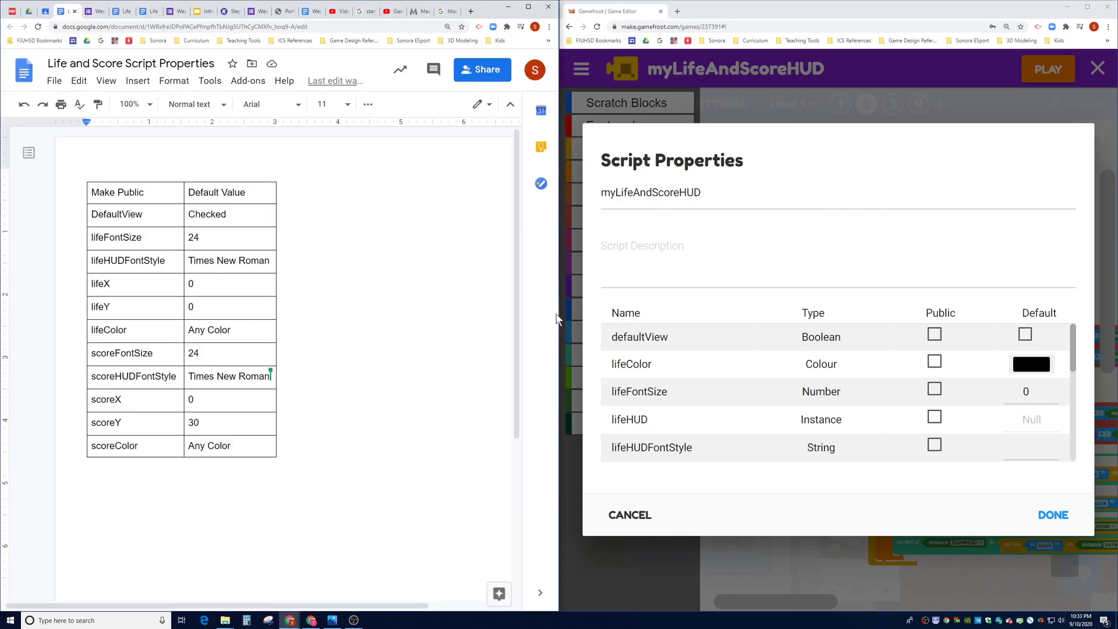
Make defaultView public with its default checked, and lifeFontSize public with default 24
{"action": "left_click", "coordinate": [404, 309]}
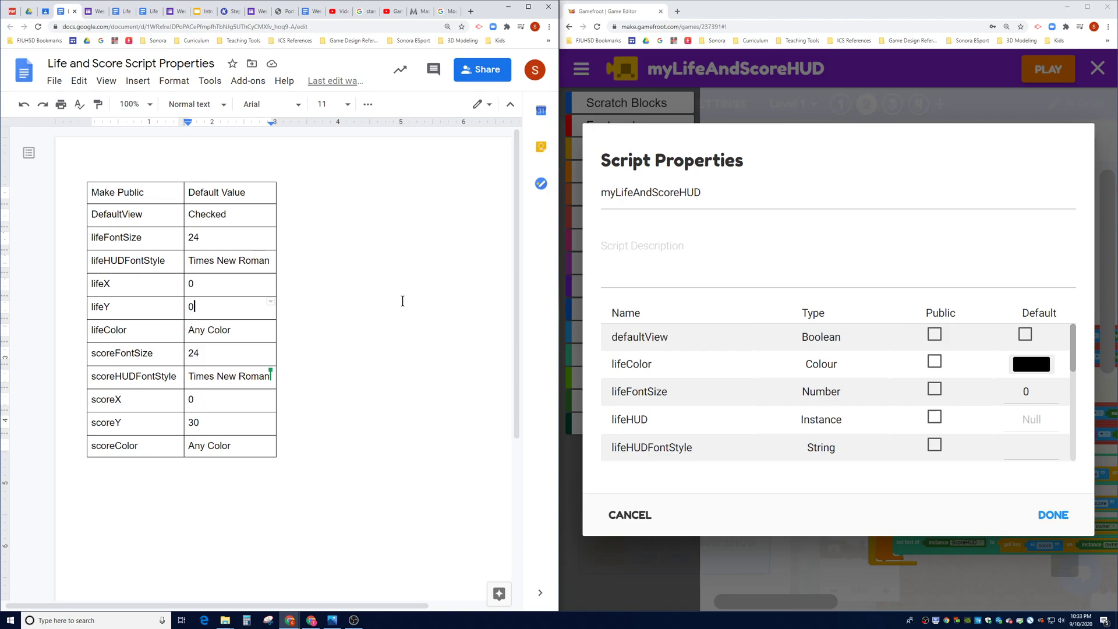
{"action": "left_click", "coordinate": [935, 336]}
{"action": "left_click", "coordinate": [1025, 336]}
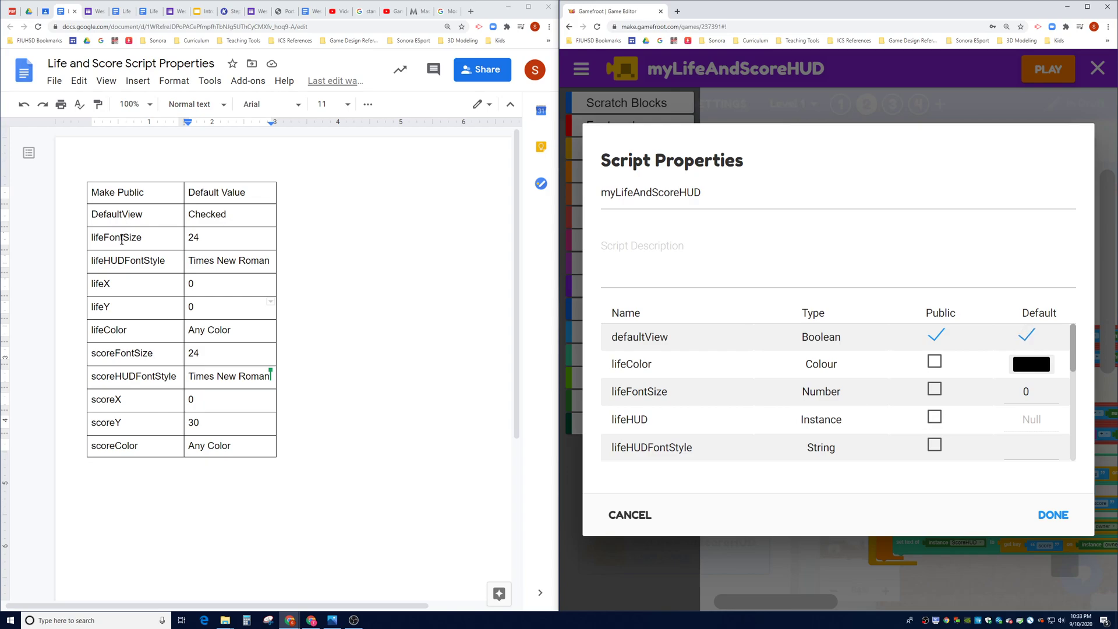
{"action": "left_click", "coordinate": [935, 390]}
{"action": "double_click", "coordinate": [1019, 396]}
{"action": "type", "text": "24"}
Make lifeHUDFontStyle (Times New Roman), lifeX and lifeY public, and lifeColor public defaulting to red
{"action": "left_click", "coordinate": [933, 444]}
{"action": "type", "text": "imes "}
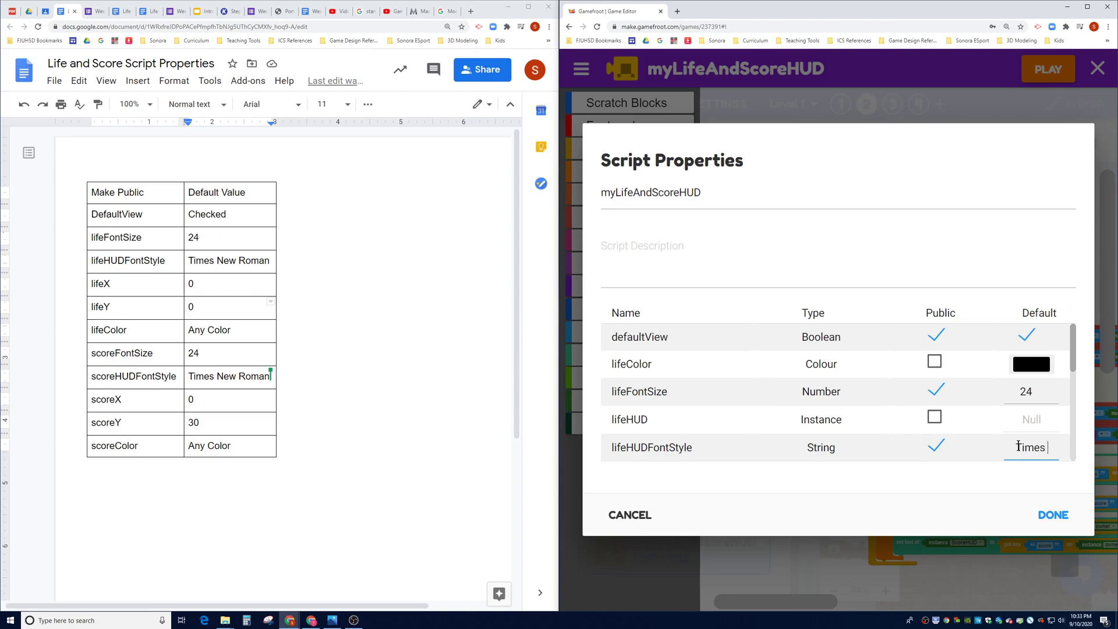
{"action": "type", "text": "New Roma"}
{"action": "type", "text": "n"}
{"action": "scroll", "coordinate": [752, 419], "scroll_direction": "down", "scroll_amount": 1}
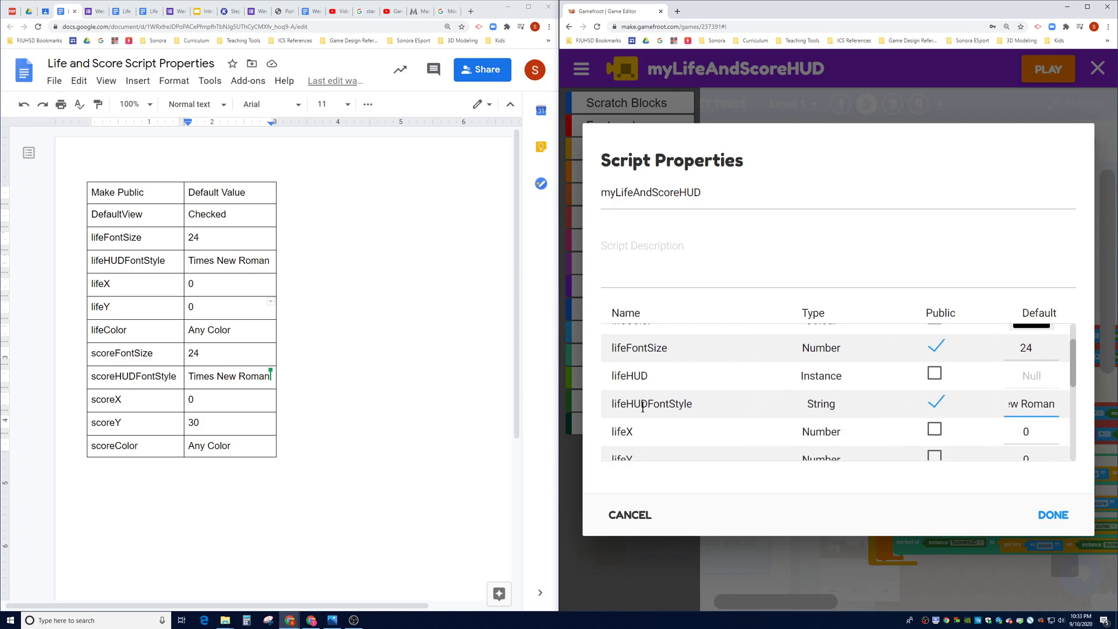
{"action": "left_click", "coordinate": [934, 431]}
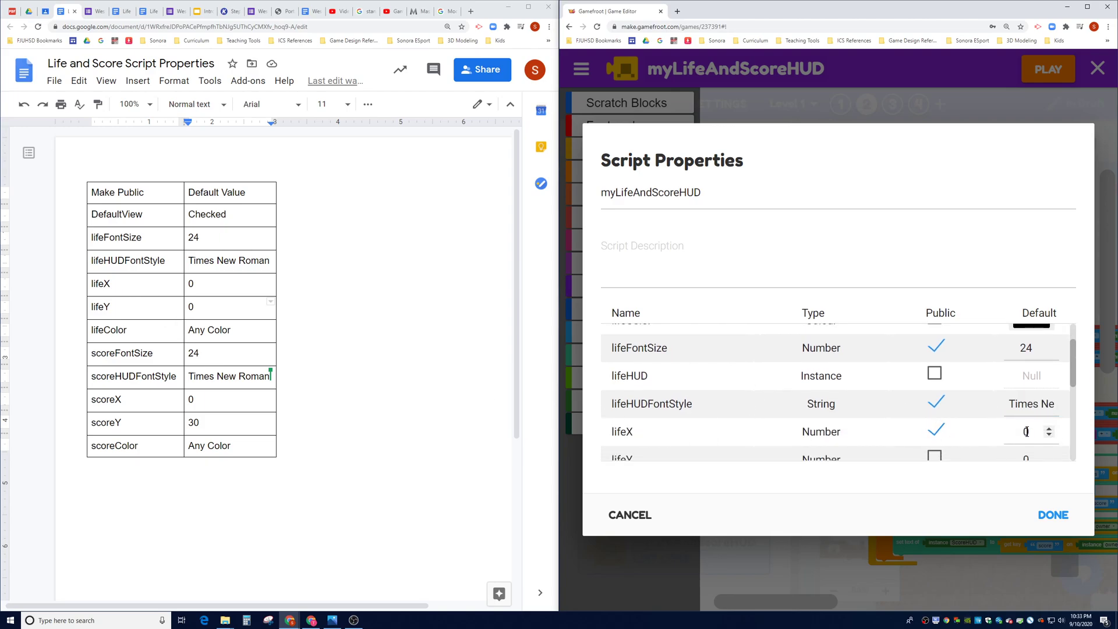
{"action": "scroll", "coordinate": [917, 433], "scroll_direction": "down", "scroll_amount": 1}
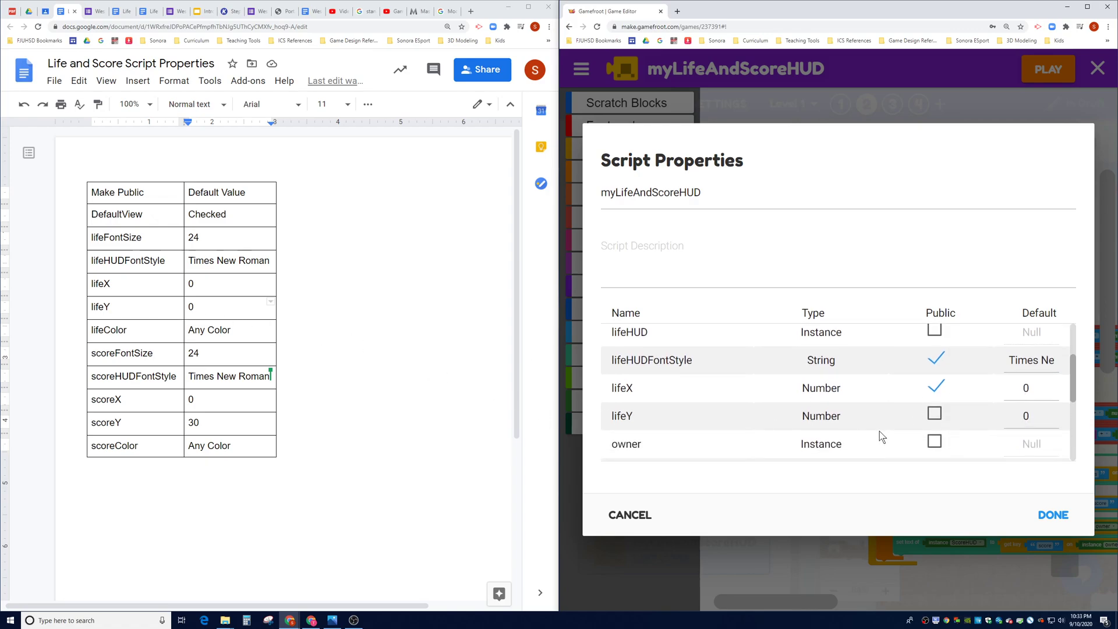
{"action": "left_click", "coordinate": [934, 416]}
{"action": "scroll", "coordinate": [693, 427], "scroll_direction": "up", "scroll_amount": 1}
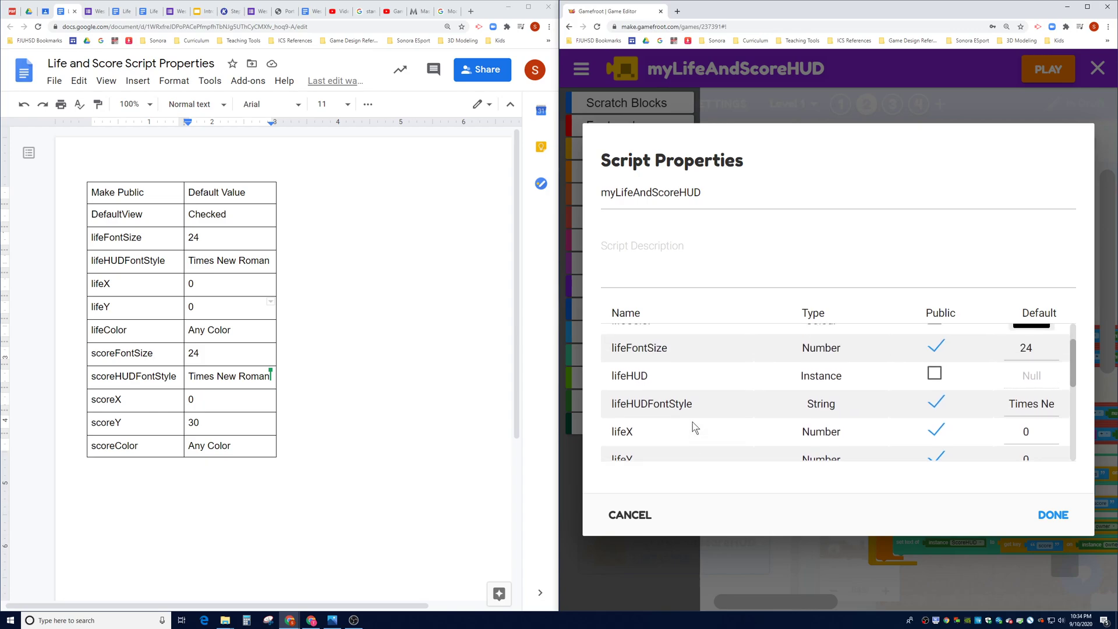
{"action": "scroll", "coordinate": [693, 426], "scroll_direction": "up", "scroll_amount": 1}
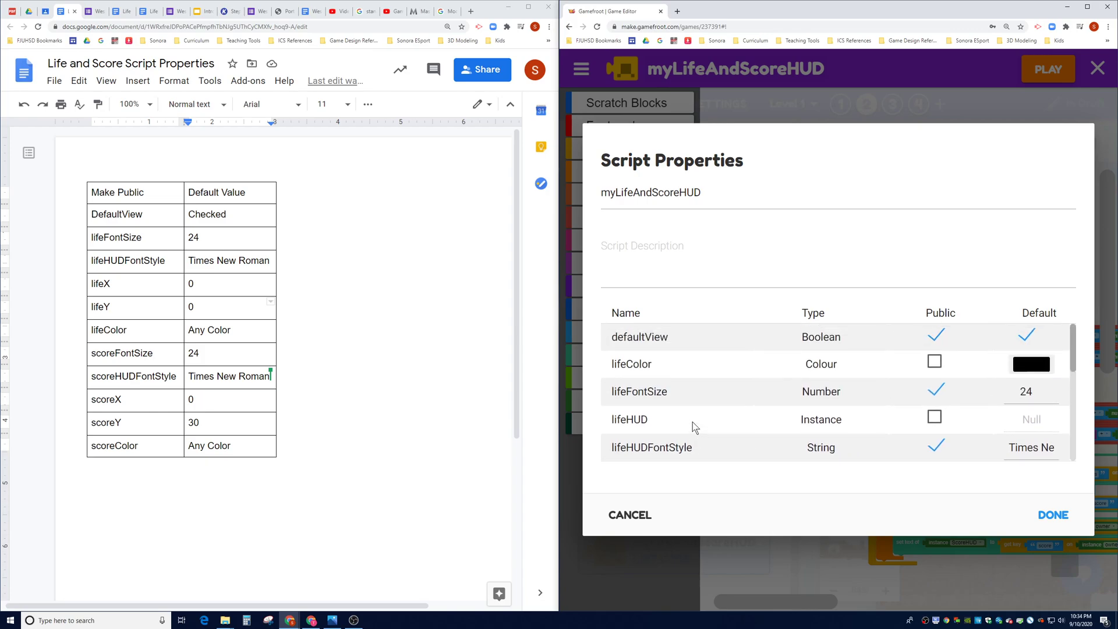
{"action": "left_click", "coordinate": [933, 362]}
{"action": "left_click", "coordinate": [1046, 370]}
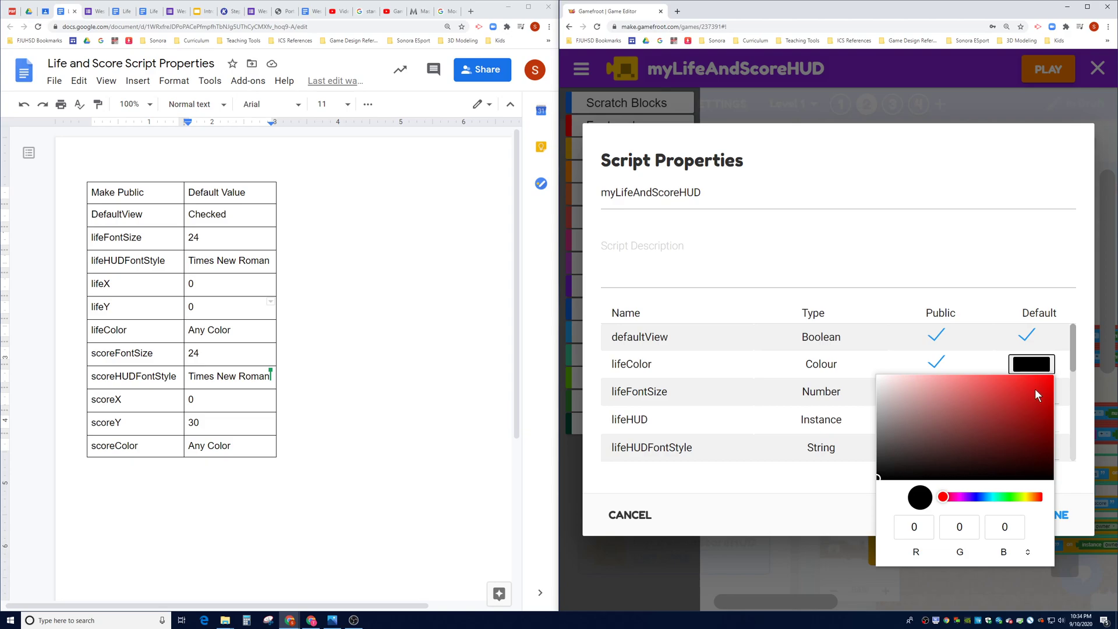
{"action": "left_click_drag", "start_coordinate": [1036, 396], "coordinate": [1054, 379]}
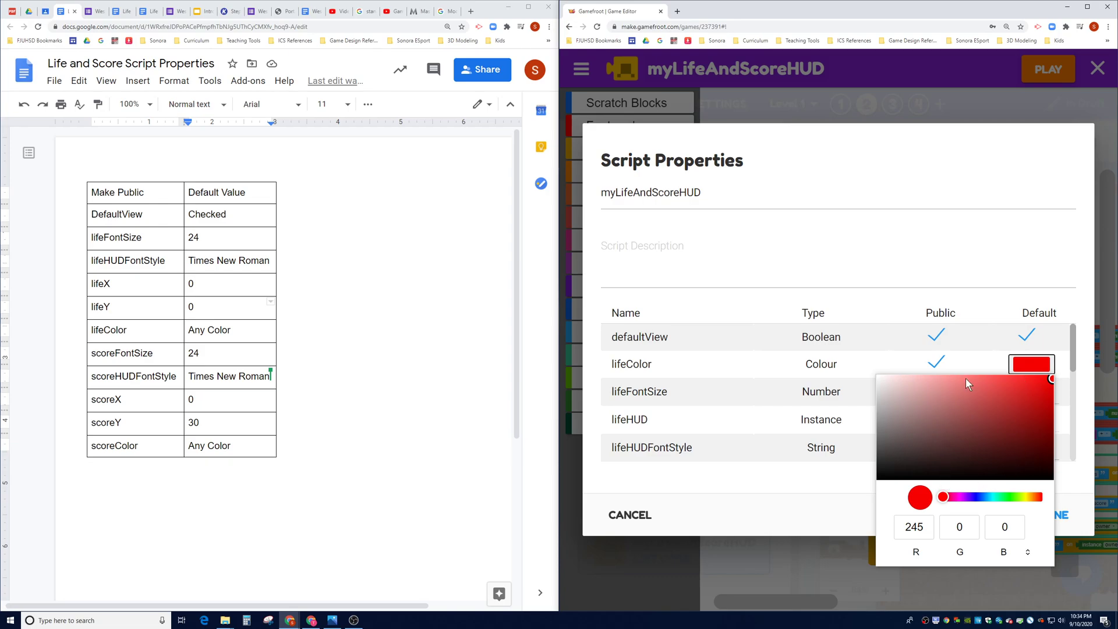
{"action": "left_click", "coordinate": [968, 284]}
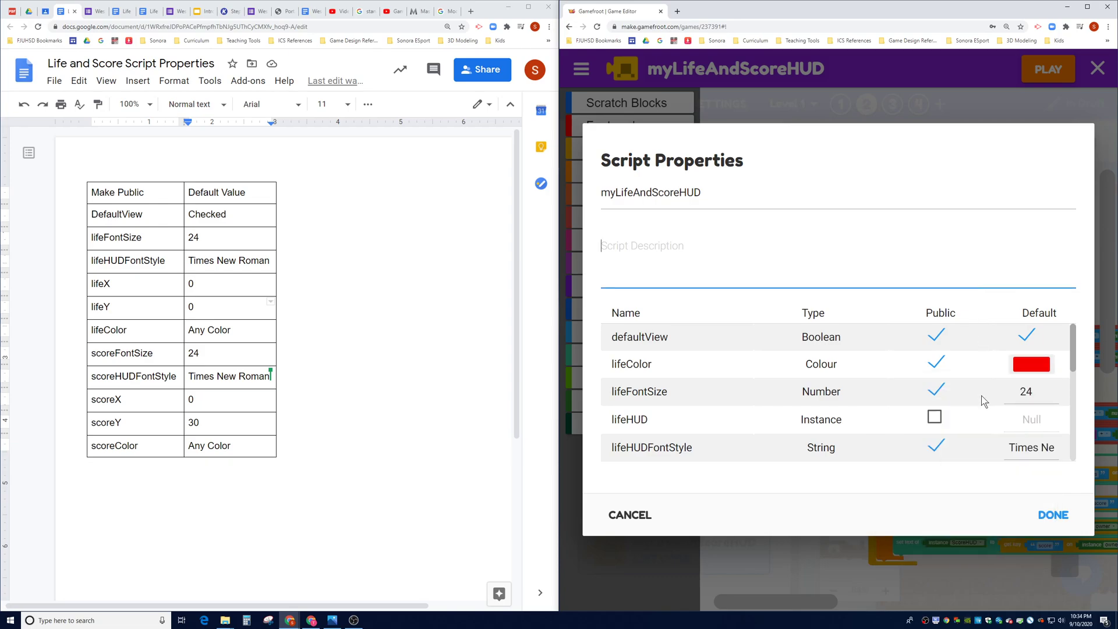
{"action": "scroll", "coordinate": [985, 403], "scroll_direction": "down", "scroll_amount": 2}
{"action": "scroll", "coordinate": [974, 419], "scroll_direction": "down", "scroll_amount": 1}
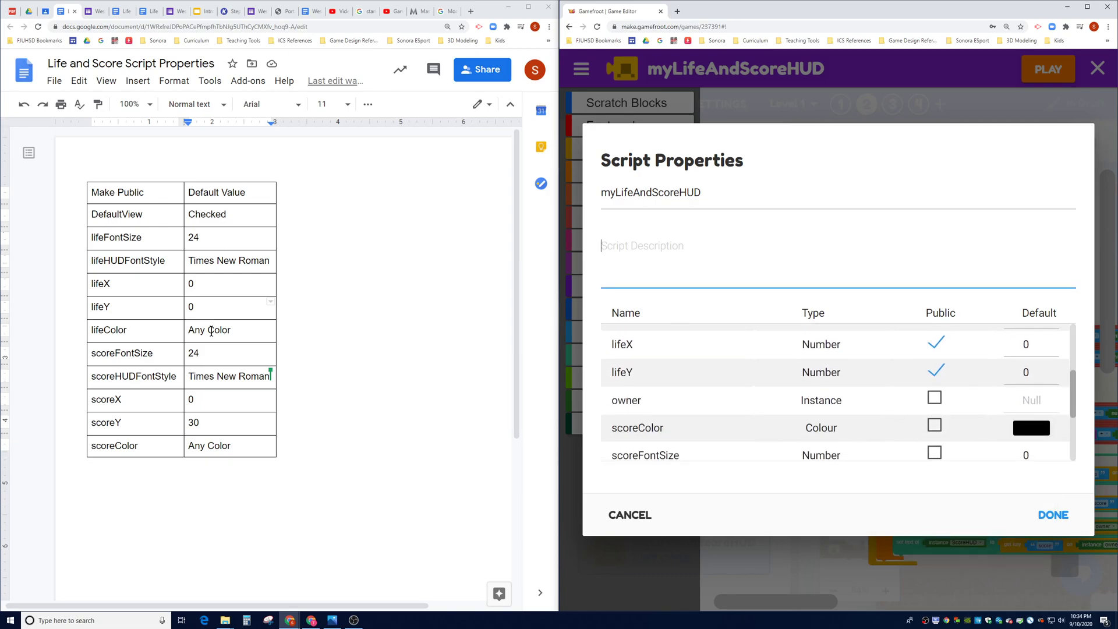
{"action": "scroll", "coordinate": [908, 412], "scroll_direction": "down", "scroll_amount": 1}
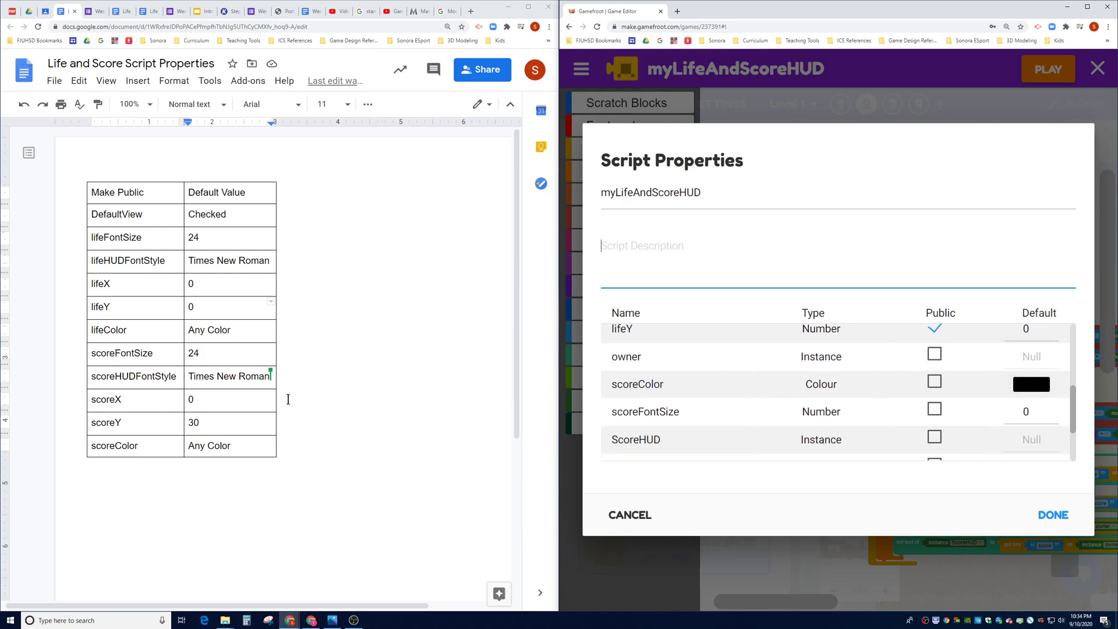
{"action": "scroll", "coordinate": [137, 336], "scroll_direction": "down", "scroll_amount": 1}
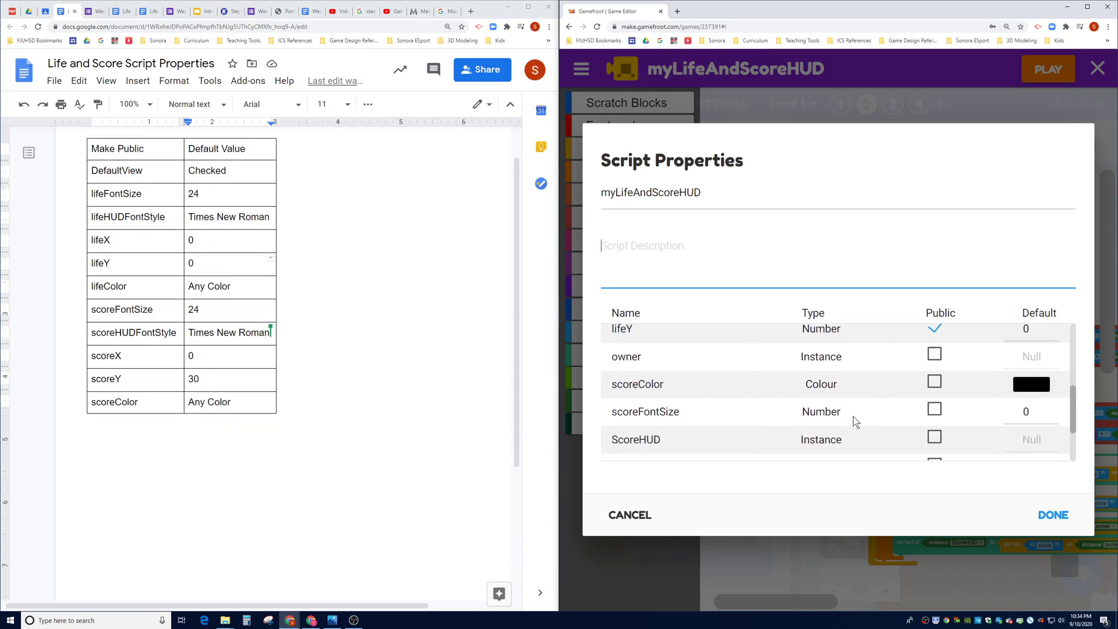
{"action": "scroll", "coordinate": [914, 419], "scroll_direction": "down", "scroll_amount": 1}
{"action": "scroll", "coordinate": [919, 414], "scroll_direction": "up", "scroll_amount": 1}
Make scoreFontSize, scoreHUDFontStyle, scoreX and scoreY public, with defaults 24, Times New Roman and scoreY 30
{"action": "left_click", "coordinate": [934, 409]}
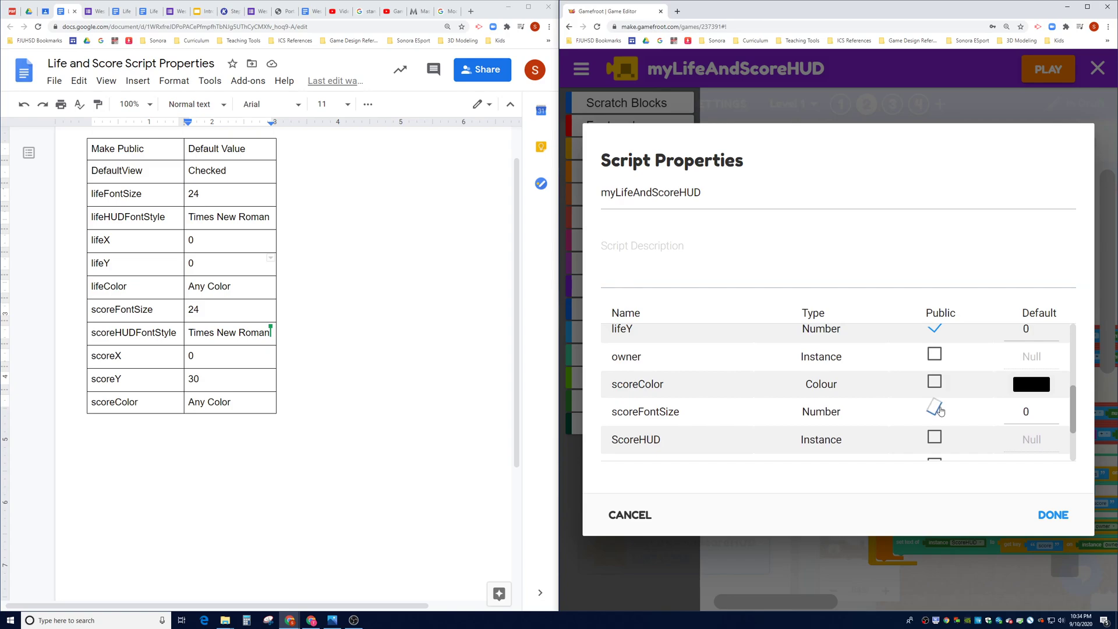
{"action": "double_click", "coordinate": [1014, 409]}
{"action": "type", "text": "24"}
{"action": "scroll", "coordinate": [974, 431], "scroll_direction": "down", "scroll_amount": 2}
{"action": "scroll", "coordinate": [873, 421], "scroll_direction": "down", "scroll_amount": 1}
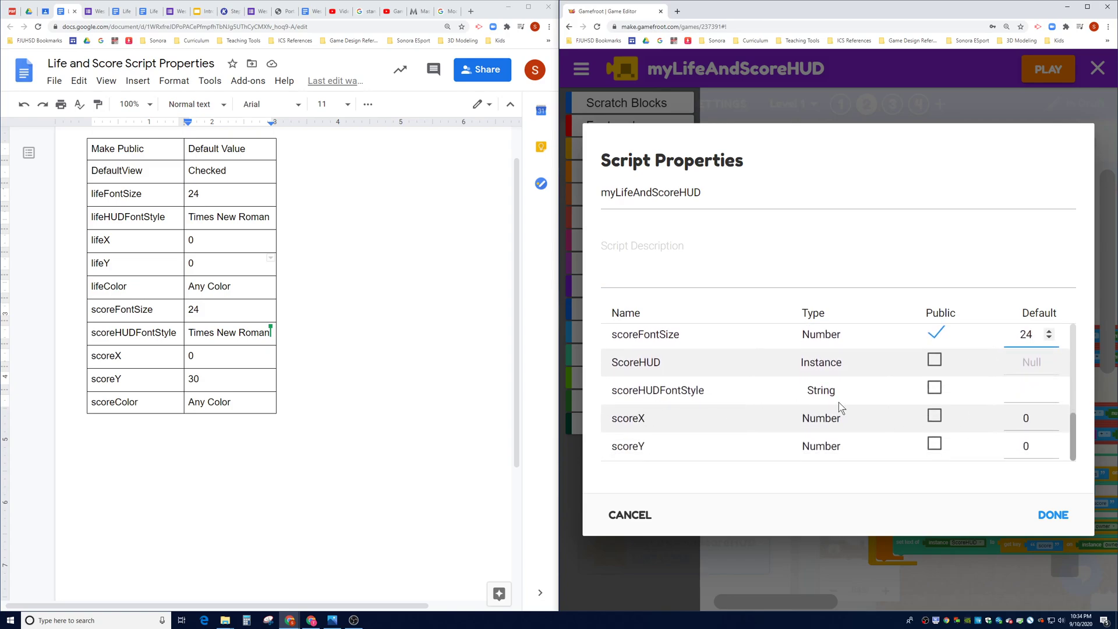
{"action": "left_click", "coordinate": [1006, 398]}
{"action": "type", "text": "imes New Roman"}
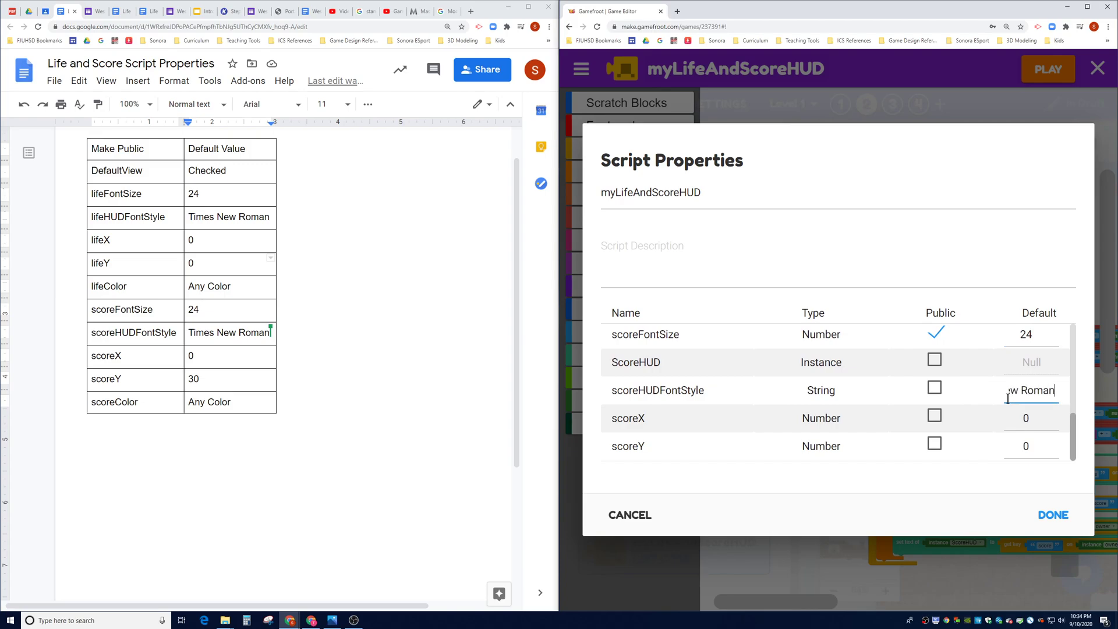
{"action": "left_click", "coordinate": [935, 388]}
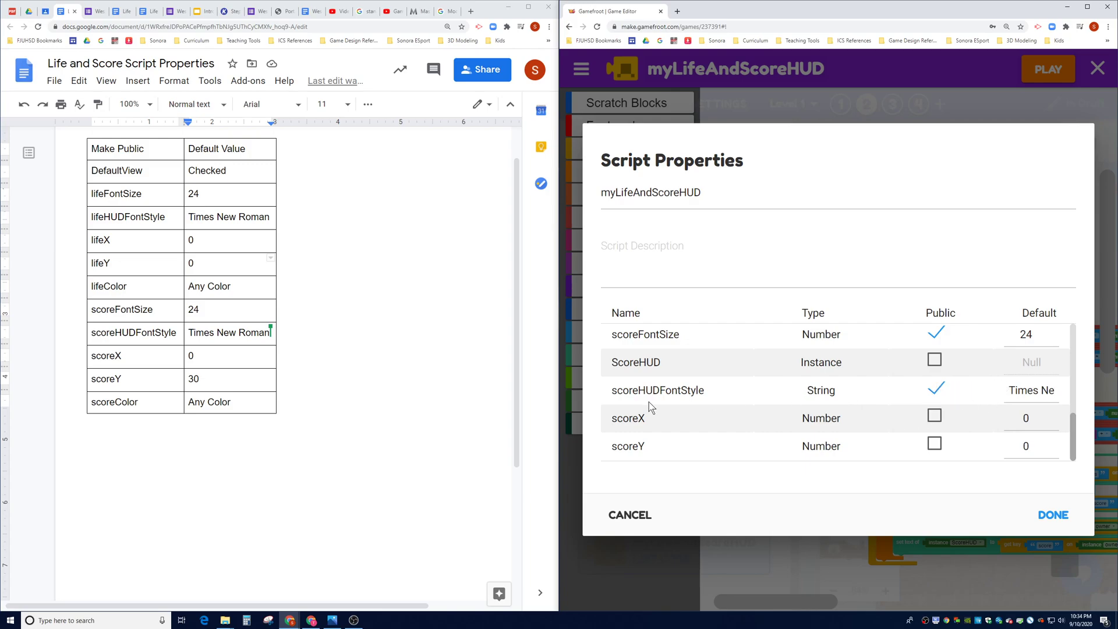
{"action": "left_click", "coordinate": [931, 416]}
{"action": "left_click", "coordinate": [934, 444]}
{"action": "double_click", "coordinate": [1027, 444]}
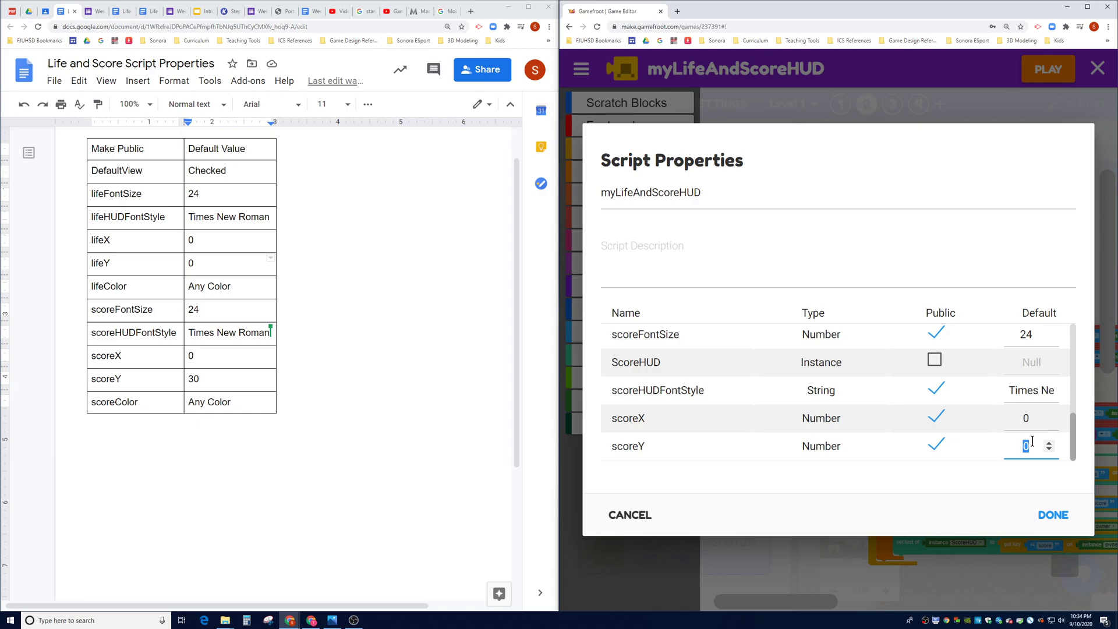
{"action": "type", "text": "3"}
{"action": "key", "text": "BackSpace"}
{"action": "type", "text": "0"}
{"action": "scroll", "coordinate": [930, 404], "scroll_direction": "up", "scroll_amount": 1}
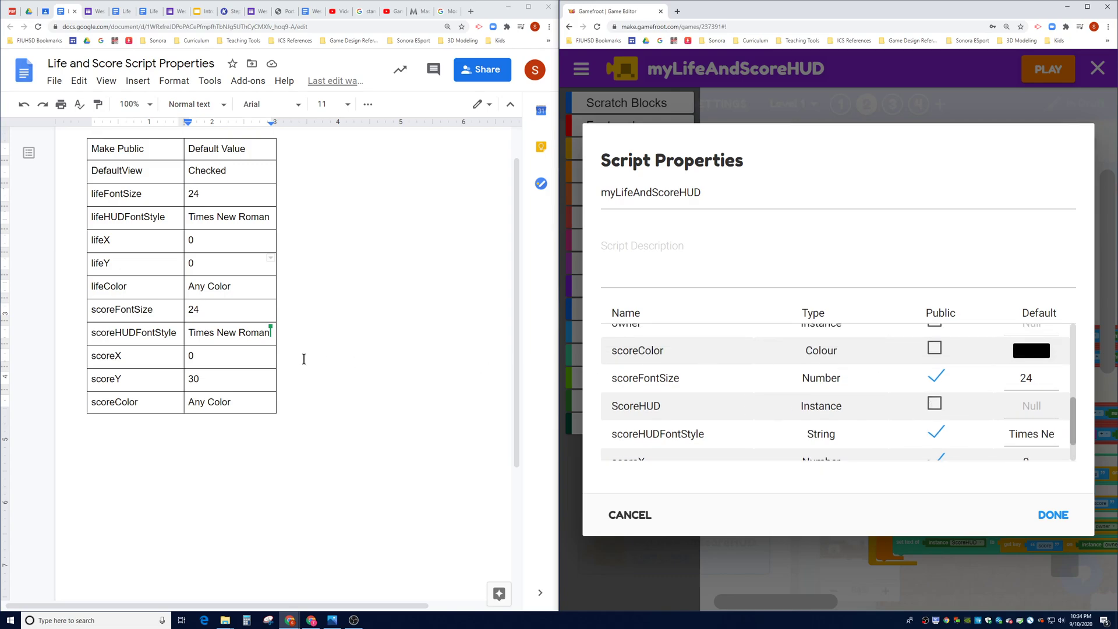
Make scoreColor public and set its default to a bright blue
{"action": "left_click", "coordinate": [933, 348]}
{"action": "left_click", "coordinate": [1025, 354]}
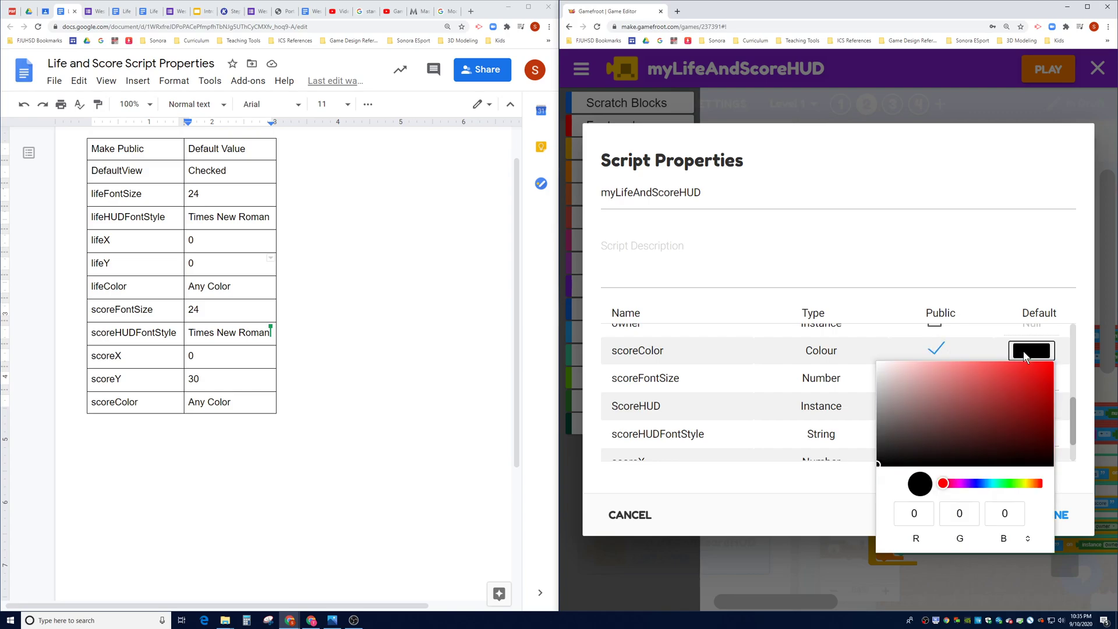
{"action": "left_click", "coordinate": [975, 484]}
{"action": "left_click", "coordinate": [1052, 365]}
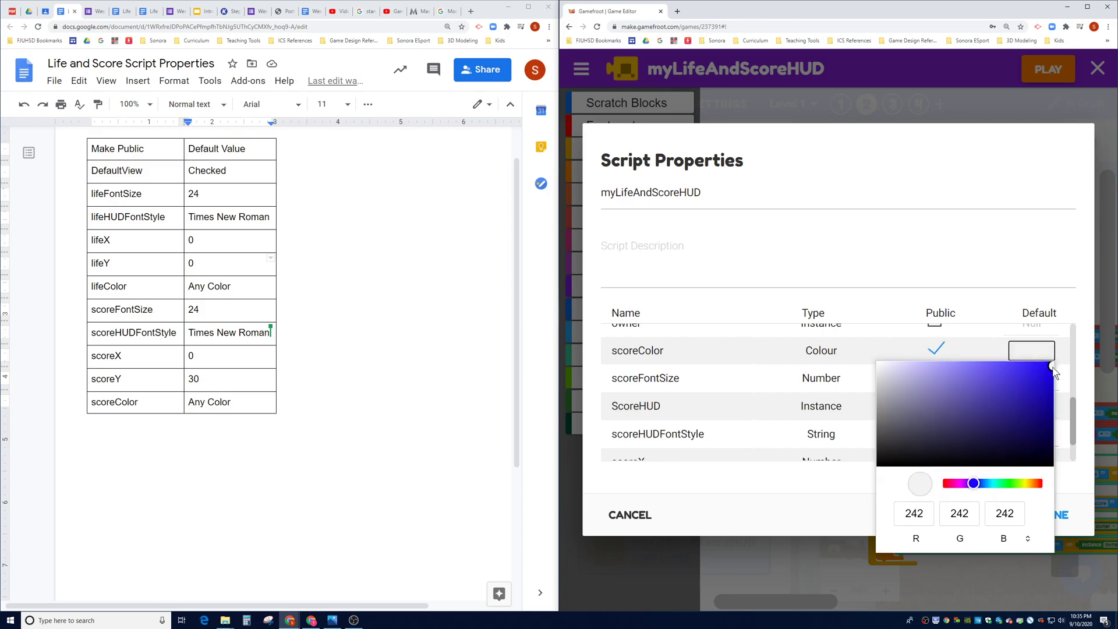
{"action": "left_click", "coordinate": [1052, 368]}
{"action": "left_click", "coordinate": [1052, 364]}
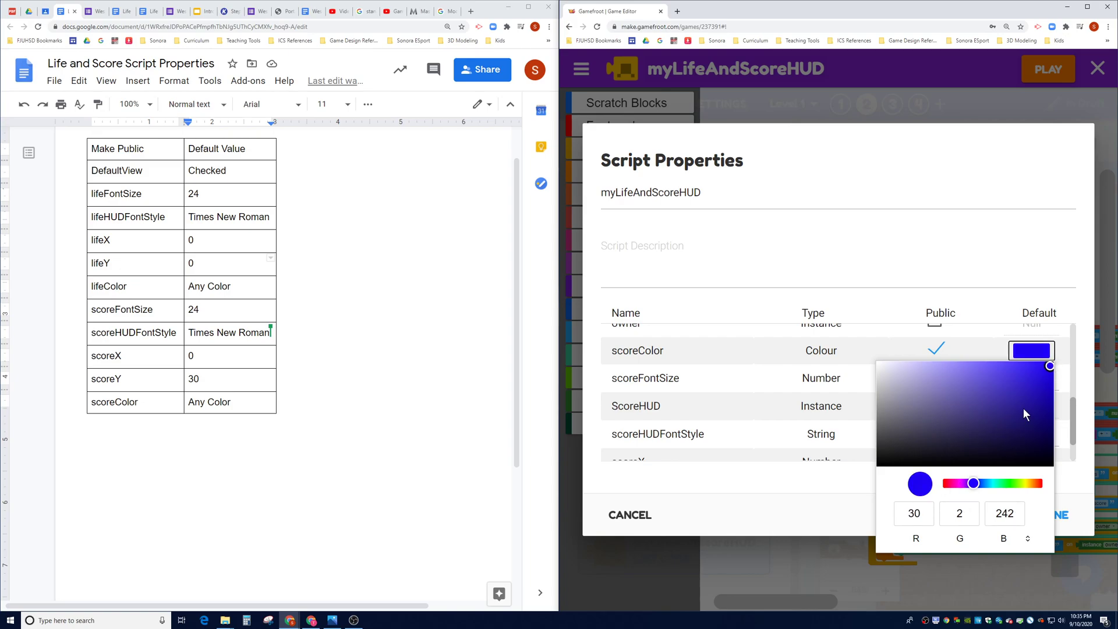
{"action": "left_click", "coordinate": [982, 267]}
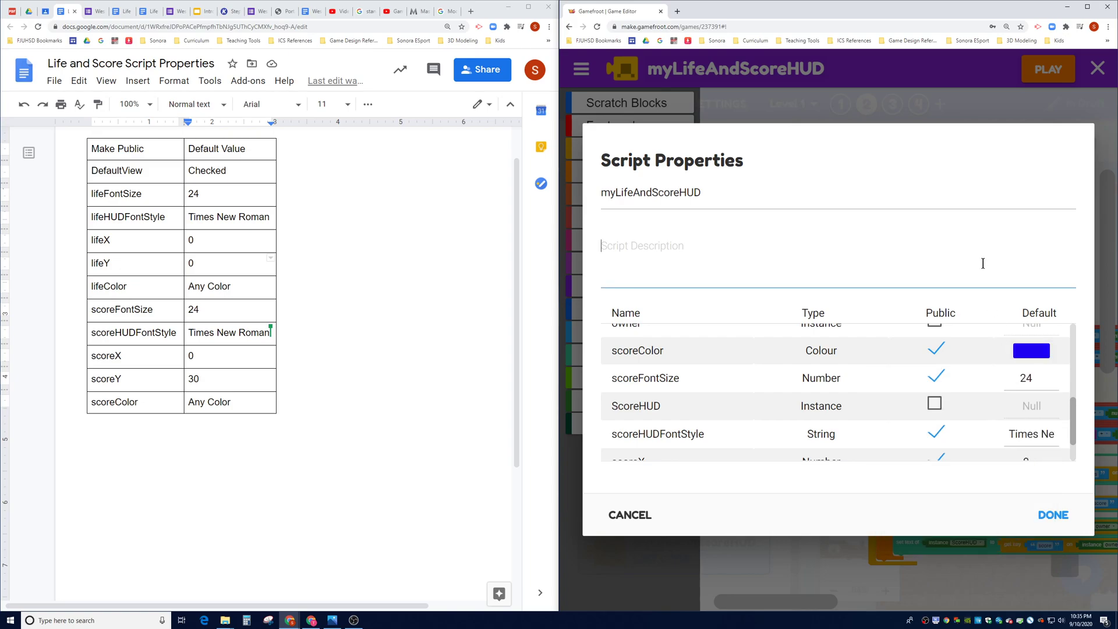
Confirm the score properties, maximize the window, and reopen Script Properties to verify them
{"action": "left_click", "coordinate": [1052, 513]}
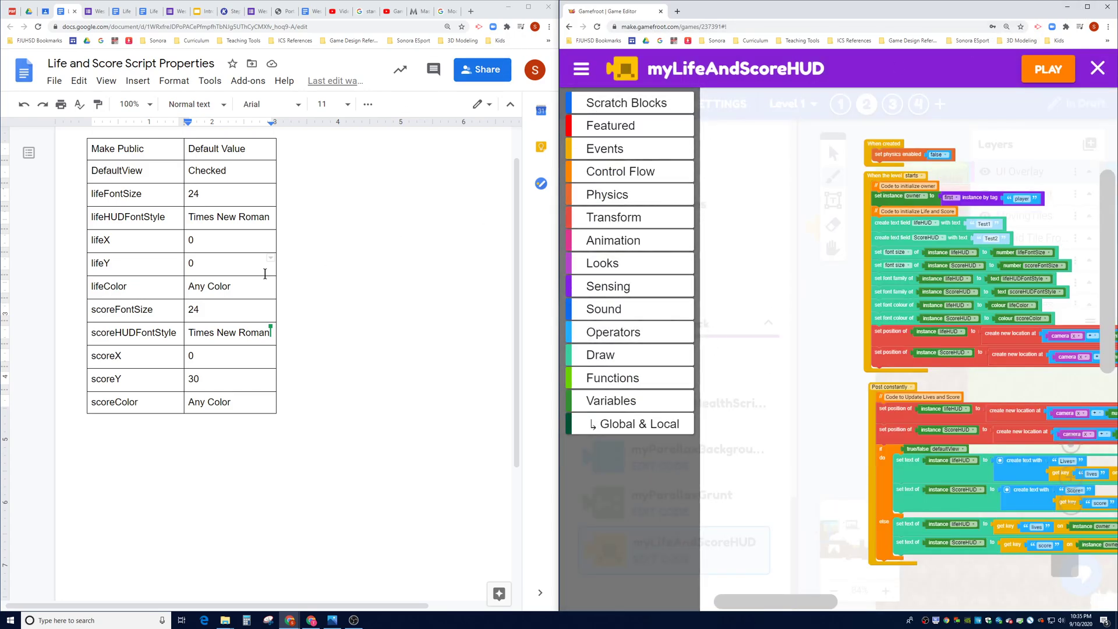
{"action": "left_click", "coordinate": [1086, 7]}
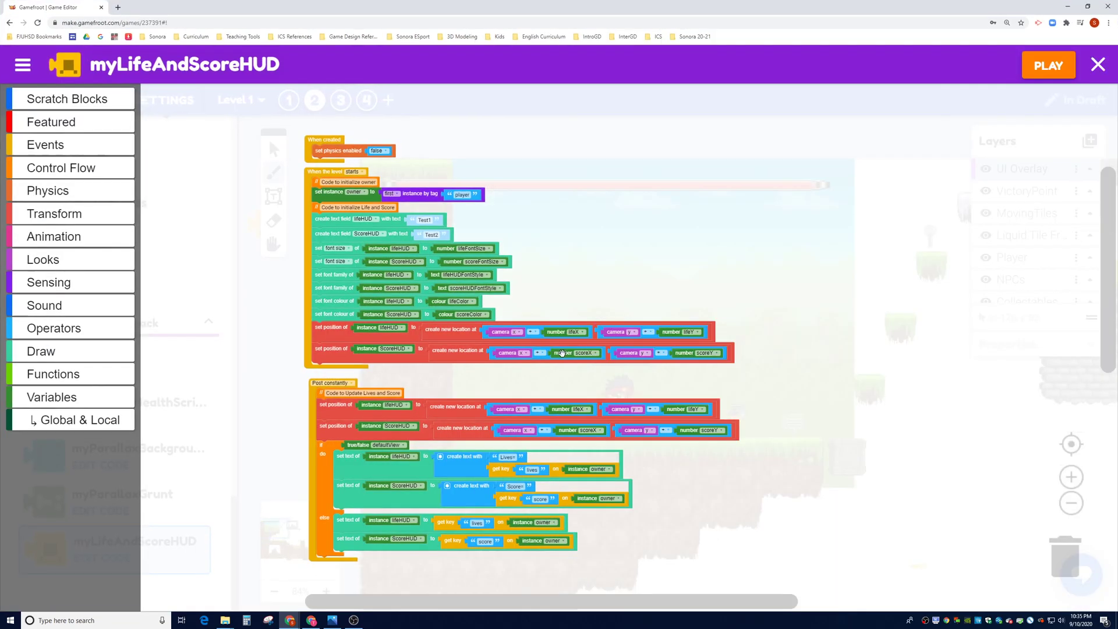
{"action": "left_click", "coordinate": [21, 63]}
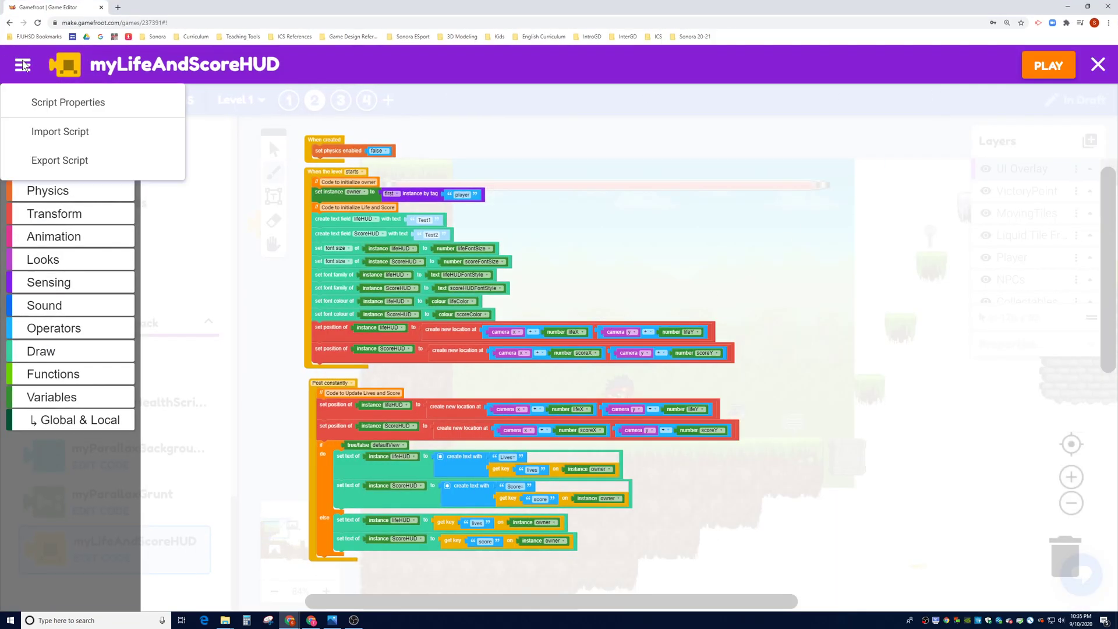
{"action": "left_click", "coordinate": [60, 101]}
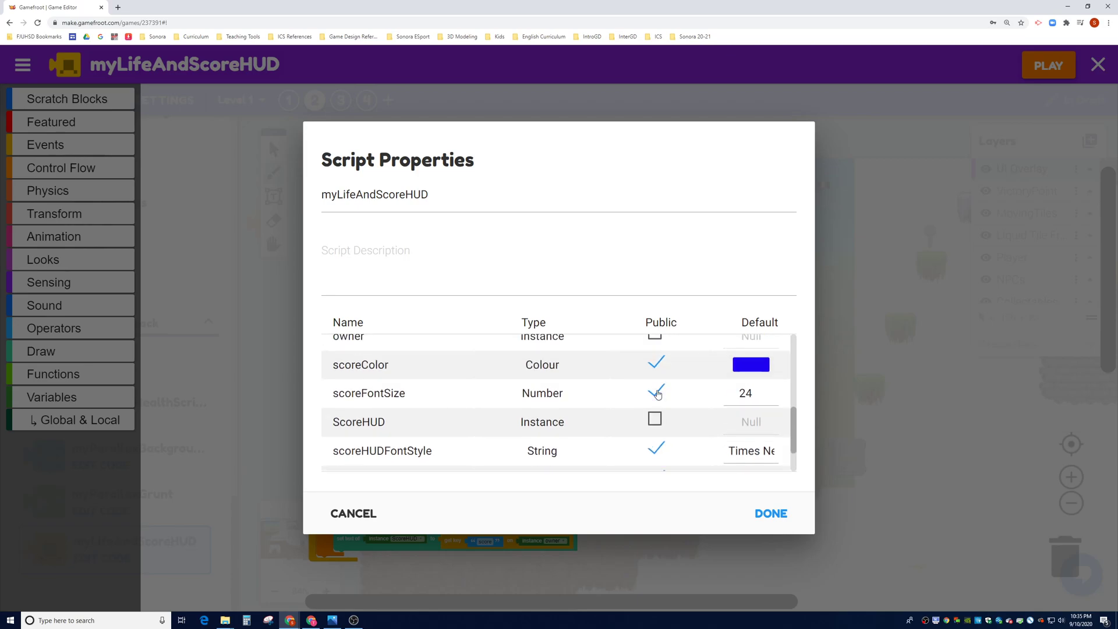
{"action": "scroll", "coordinate": [638, 394], "scroll_direction": "up", "scroll_amount": 5}
Close Script Properties and exit the script editor, saving the myLifeAndScoreHUD changes
{"action": "left_click", "coordinate": [777, 512]}
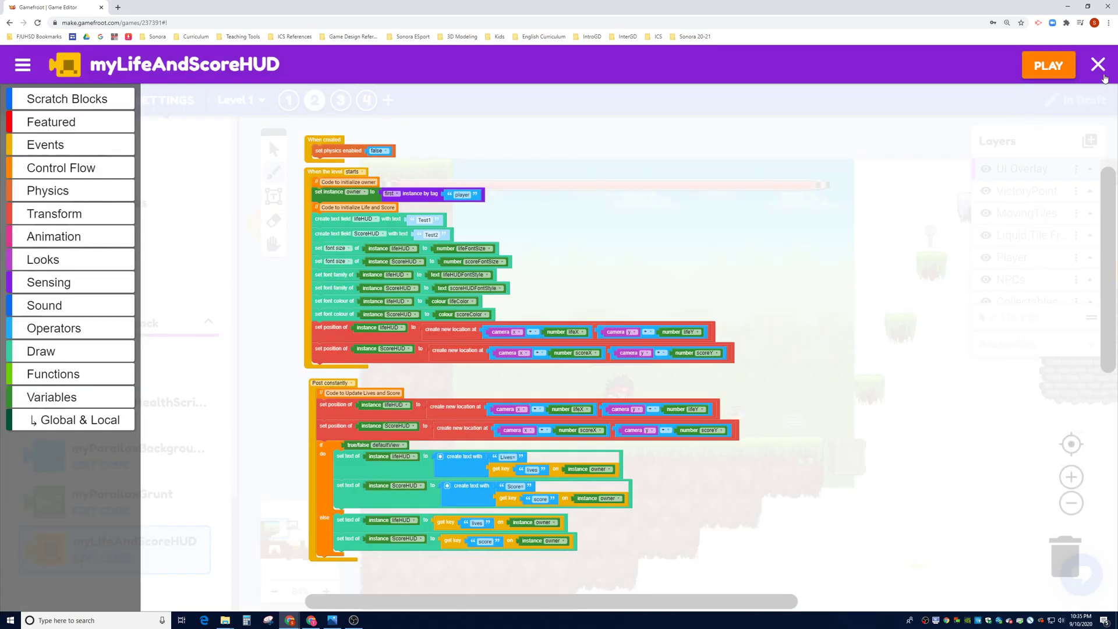
{"action": "left_click", "coordinate": [1099, 67]}
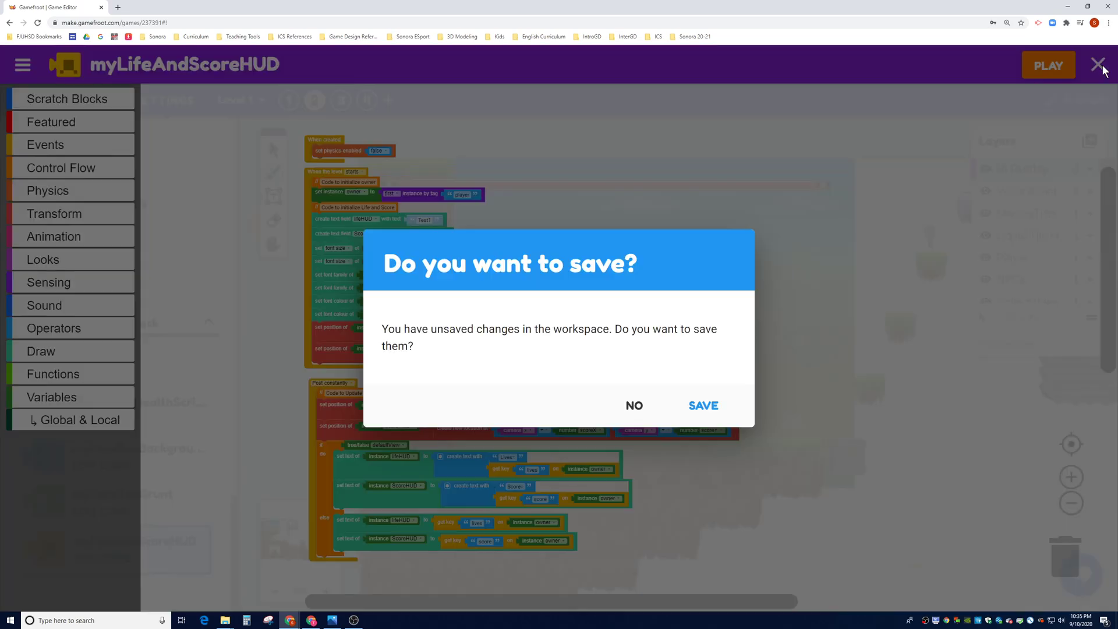
{"action": "left_click", "coordinate": [704, 405]}
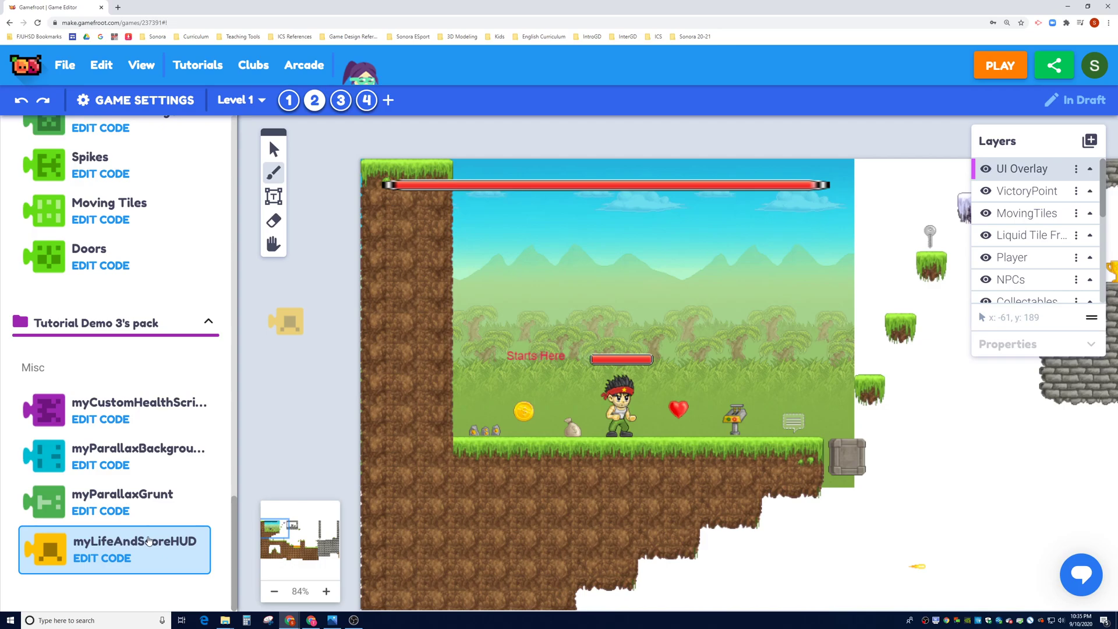
{"action": "scroll", "coordinate": [123, 544], "scroll_direction": "down", "scroll_amount": 1}
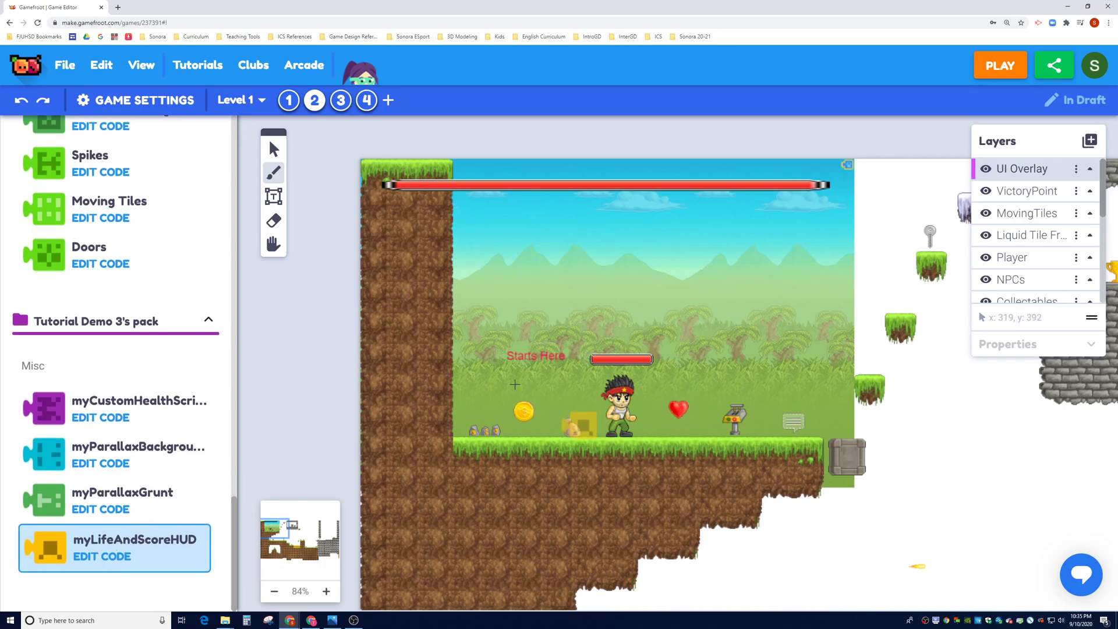
Place the HP HUD image from the media assets above the level
{"action": "left_click", "coordinate": [273, 245]}
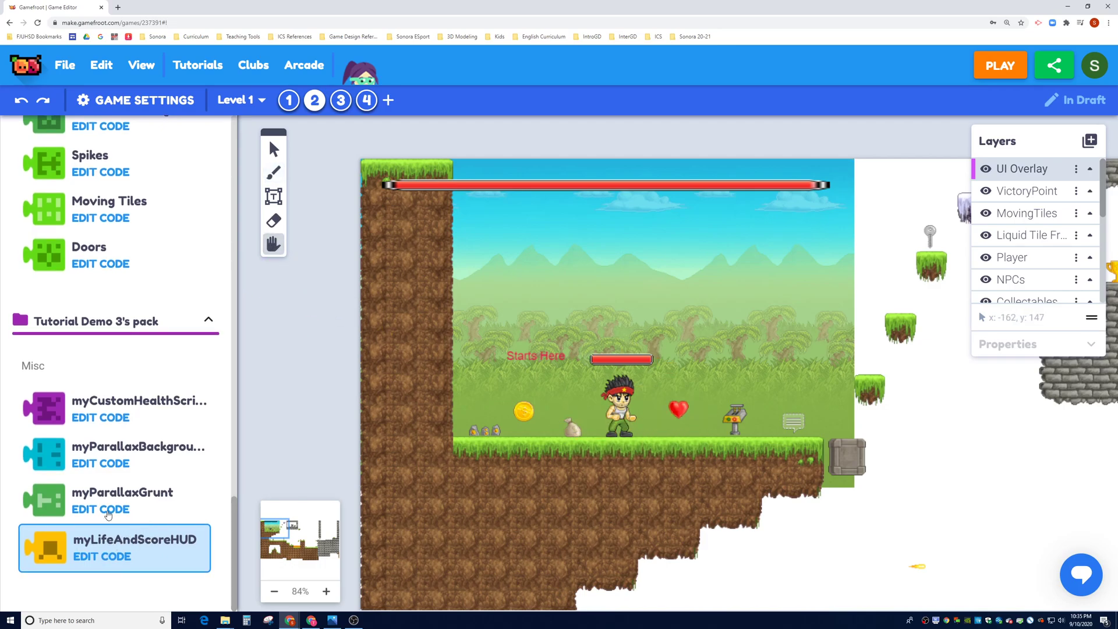
{"action": "left_click_drag", "start_coordinate": [234, 539], "coordinate": [226, 152]}
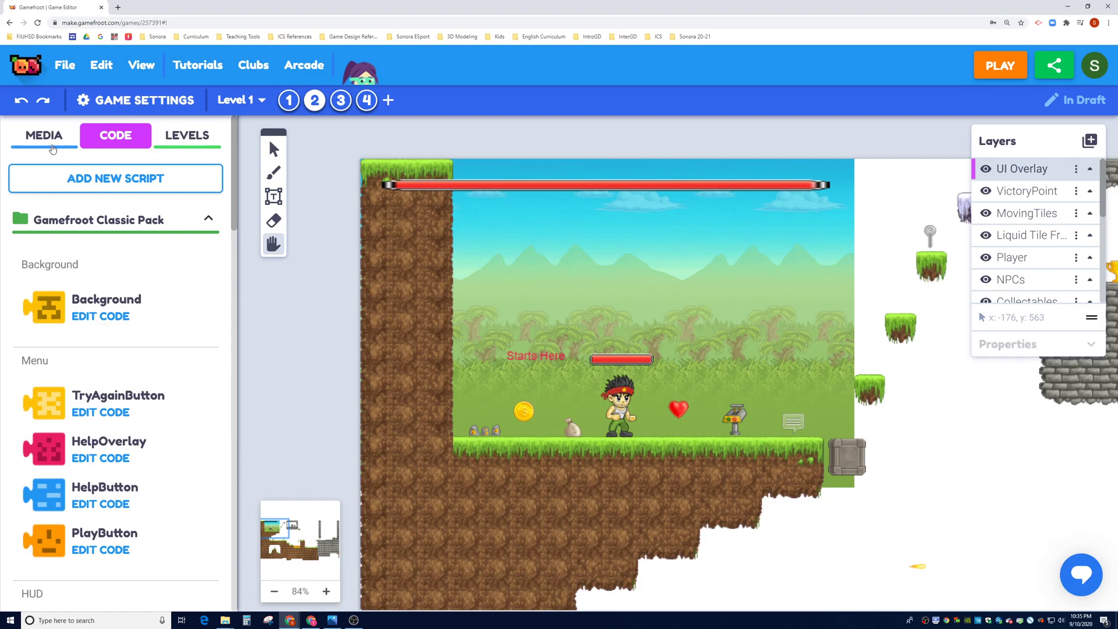
{"action": "left_click", "coordinate": [53, 148]}
{"action": "mouse_move", "coordinate": [234, 170]}
{"action": "left_mouse_down"}
{"action": "mouse_move", "coordinate": [234, 541]}
{"action": "mouse_move", "coordinate": [234, 122]}
{"action": "mouse_move", "coordinate": [232, 565]}
{"action": "left_mouse_up"}
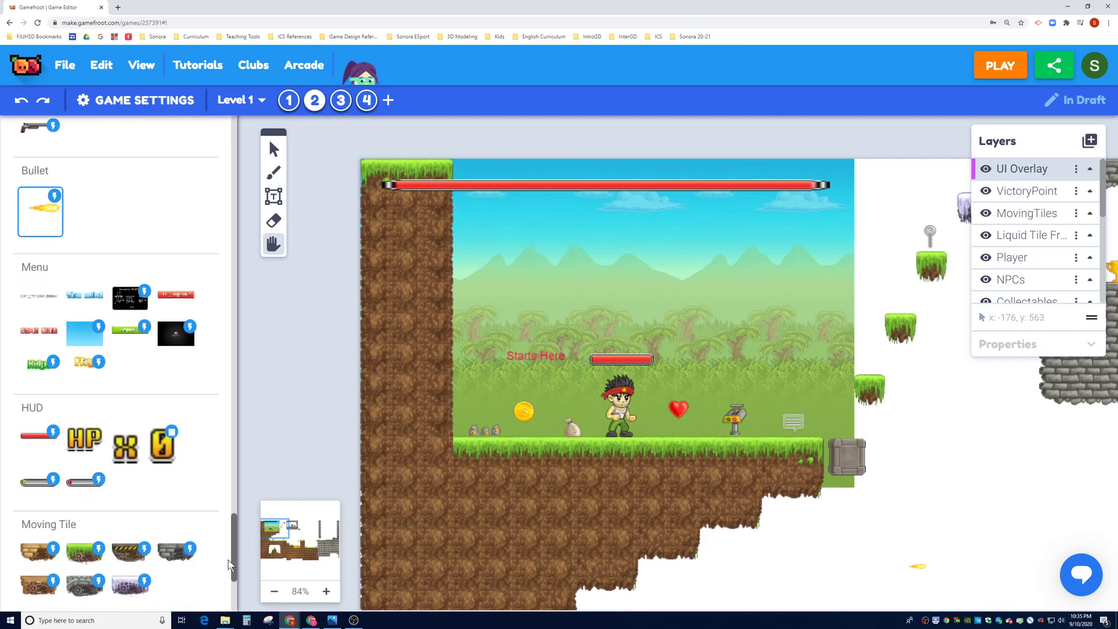
{"action": "left_click", "coordinate": [165, 444]}
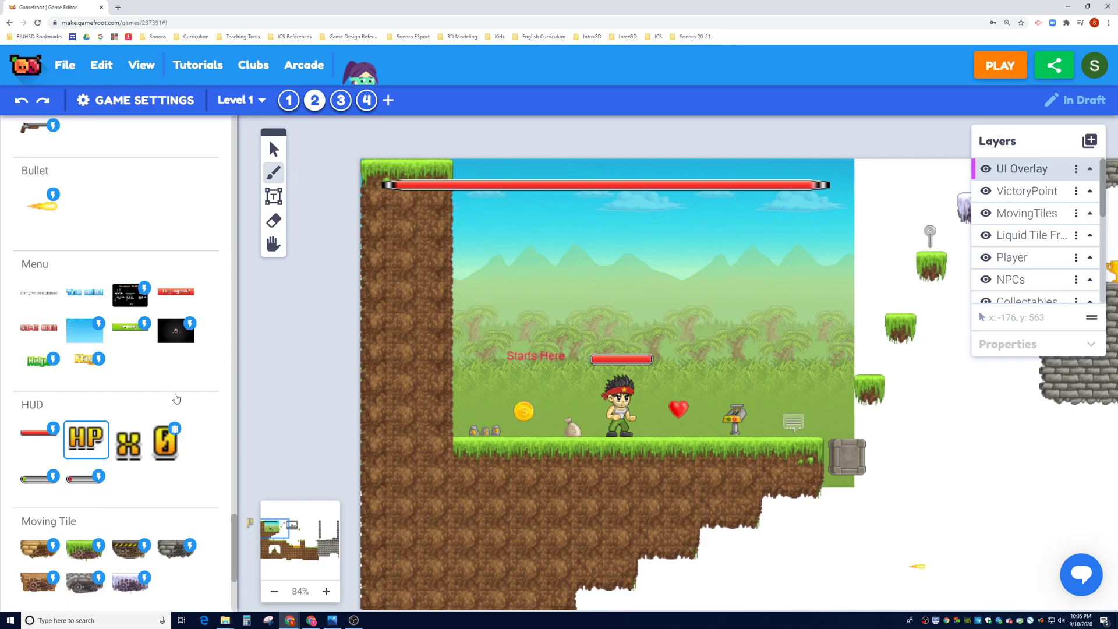
{"action": "left_click", "coordinate": [472, 132]}
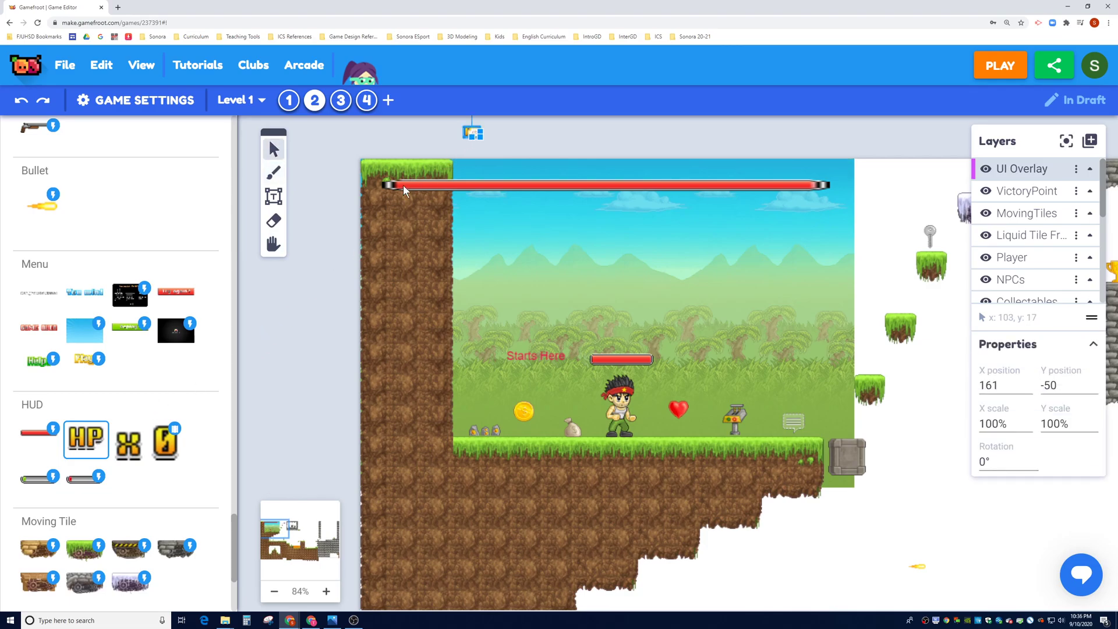
{"action": "left_click", "coordinate": [273, 244]}
{"action": "left_click_drag", "start_coordinate": [345, 290], "coordinate": [346, 292]}
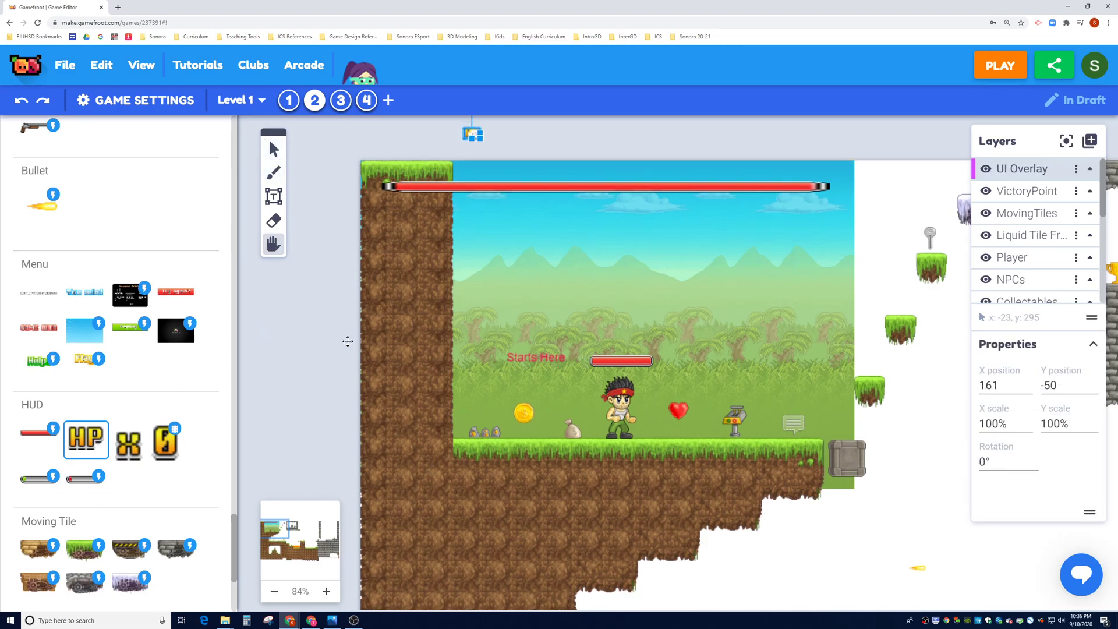
{"action": "left_click_drag", "start_coordinate": [358, 168], "coordinate": [446, 362]}
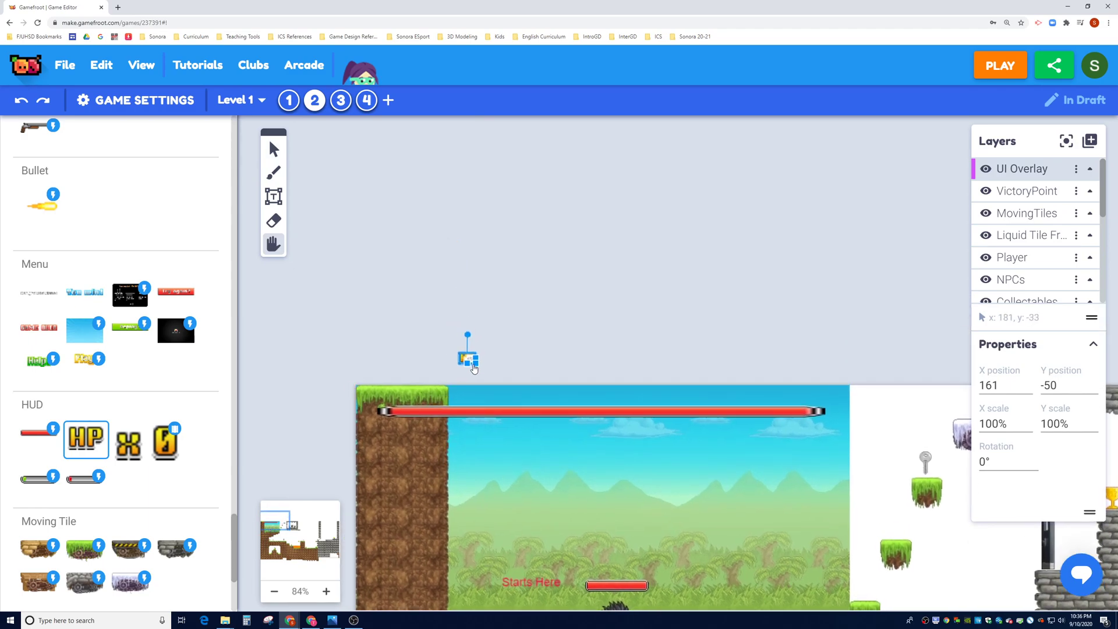
Move the HP icon higher, above the camera's top-left corner, and deselect it
{"action": "left_click", "coordinate": [474, 367]}
{"action": "mouse_move", "coordinate": [513, 394]}
{"action": "left_mouse_down"}
{"action": "mouse_move", "coordinate": [453, 324]}
{"action": "mouse_move", "coordinate": [439, 261]}
{"action": "mouse_move", "coordinate": [415, 260]}
{"action": "left_mouse_up"}
{"action": "left_click", "coordinate": [273, 150]}
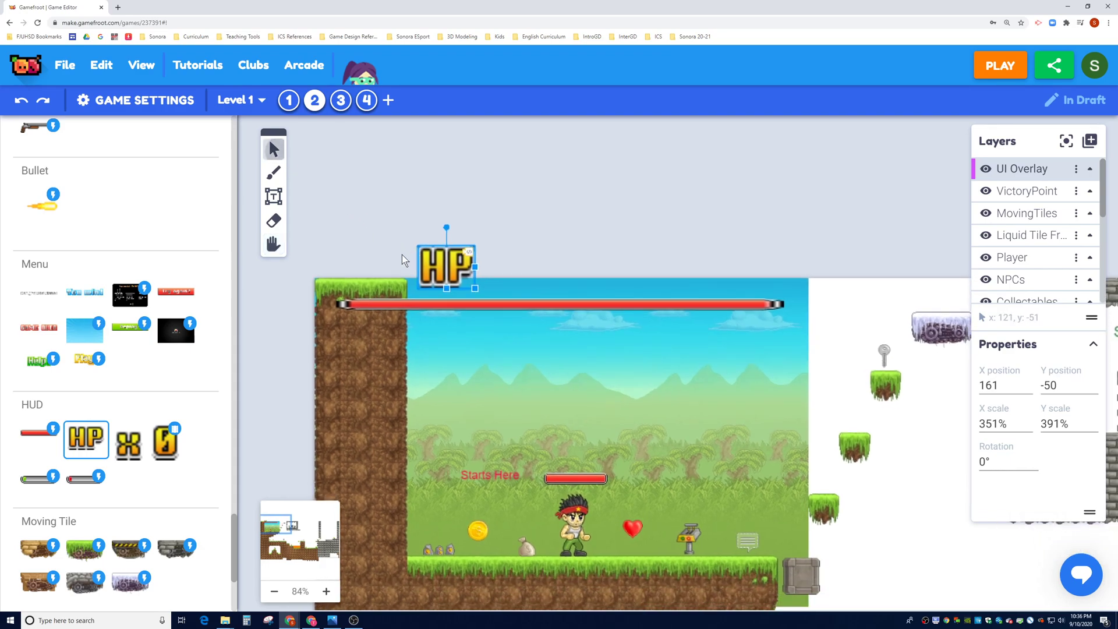
{"action": "left_click", "coordinate": [419, 267]}
{"action": "left_click_drag", "start_coordinate": [437, 243], "coordinate": [427, 184]}
{"action": "left_click", "coordinate": [385, 225]}
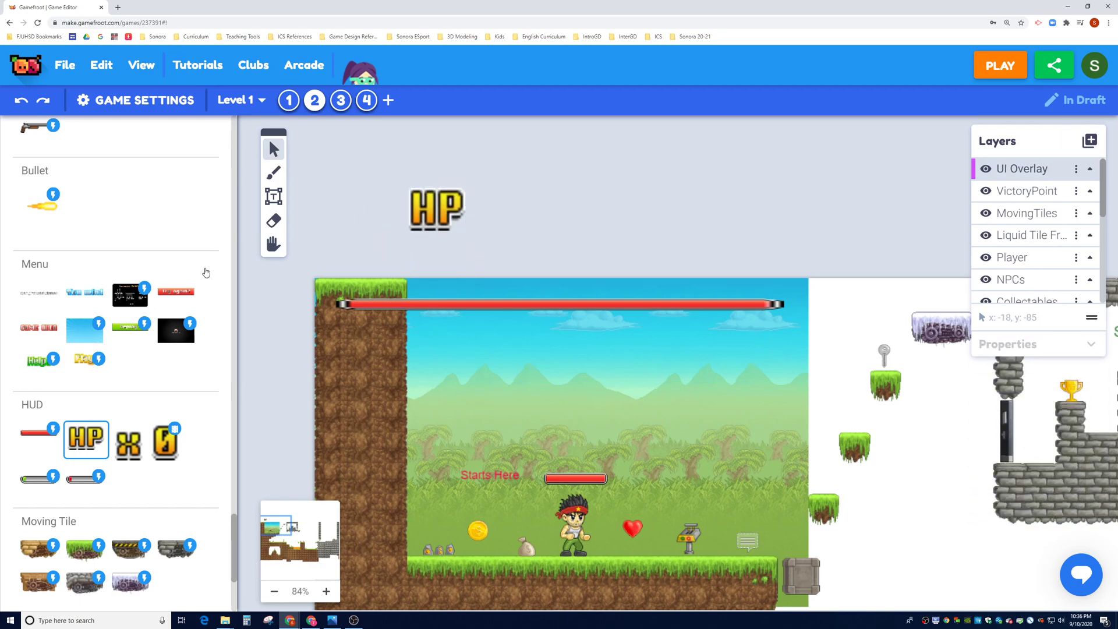
{"action": "left_click_drag", "start_coordinate": [233, 546], "coordinate": [267, 188]}
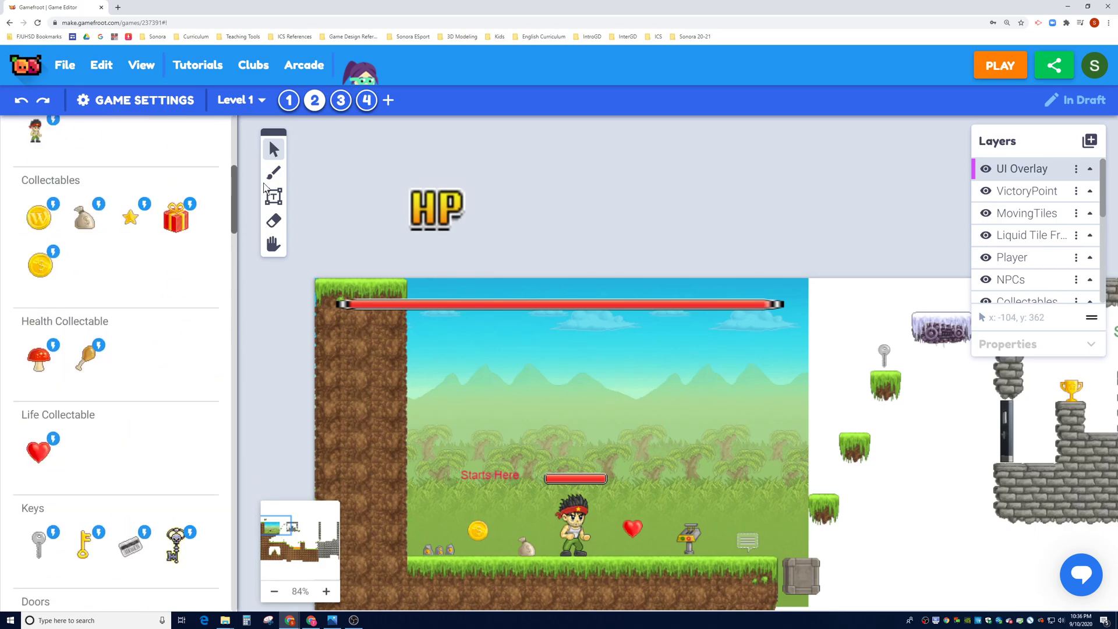
Attach the myLifeAndScoreHUD script to the HP icon and reselect it to review its settings
{"action": "left_click", "coordinate": [437, 210]}
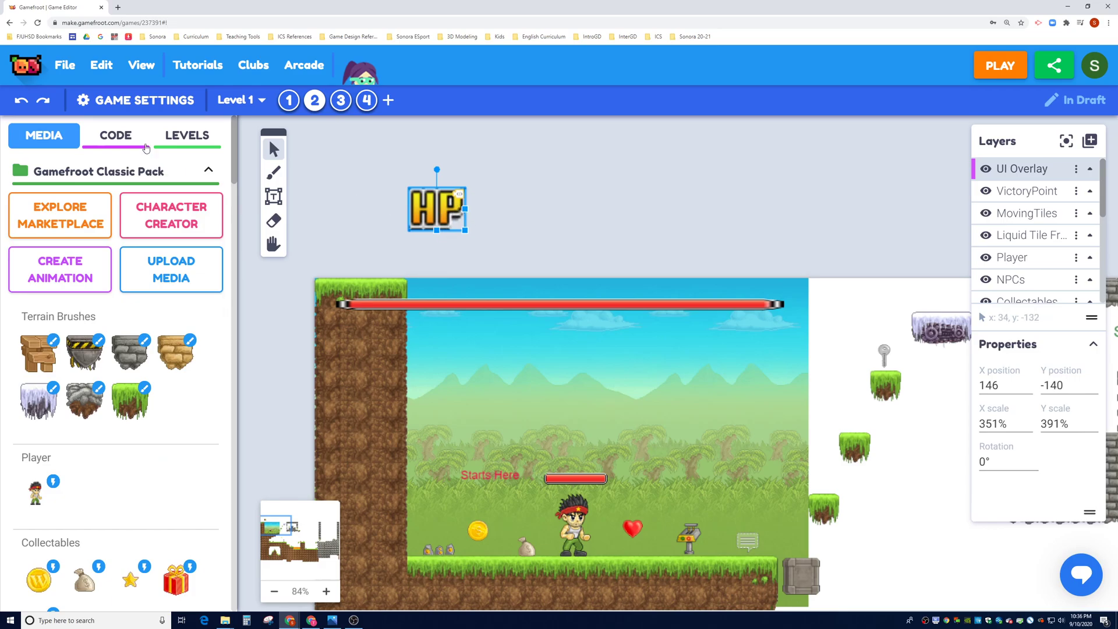
{"action": "left_click", "coordinate": [130, 133]}
{"action": "scroll", "coordinate": [173, 395], "scroll_direction": "down", "scroll_amount": 3}
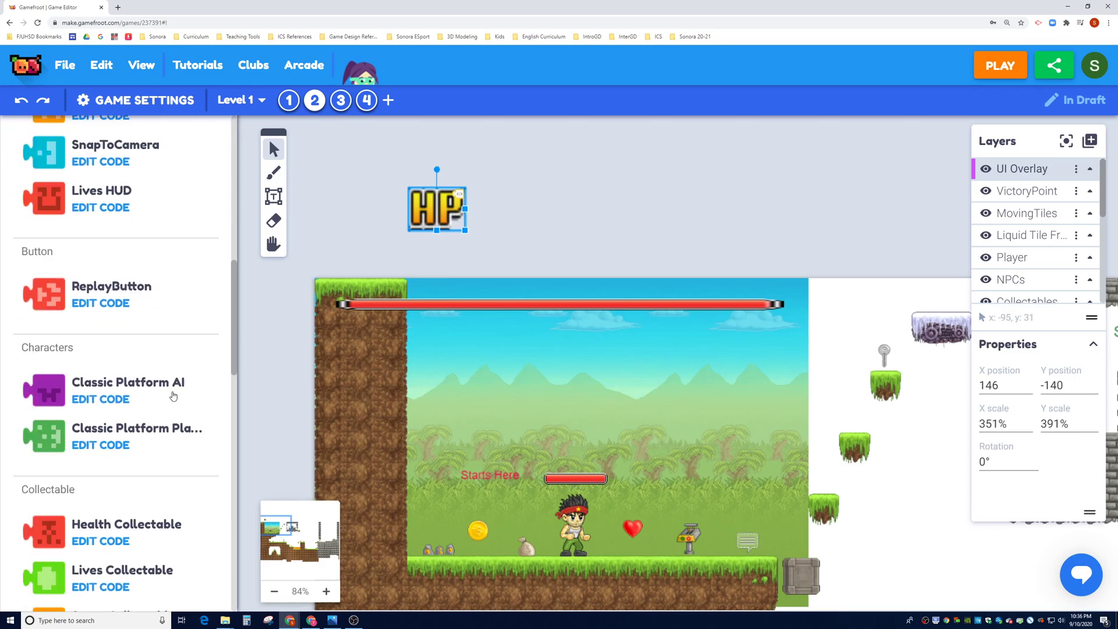
{"action": "scroll", "coordinate": [172, 396], "scroll_direction": "down", "scroll_amount": 4}
{"action": "scroll", "coordinate": [171, 396], "scroll_direction": "down", "scroll_amount": 3}
{"action": "scroll", "coordinate": [172, 396], "scroll_direction": "down", "scroll_amount": 4}
{"action": "scroll", "coordinate": [172, 395], "scroll_direction": "down", "scroll_amount": 1}
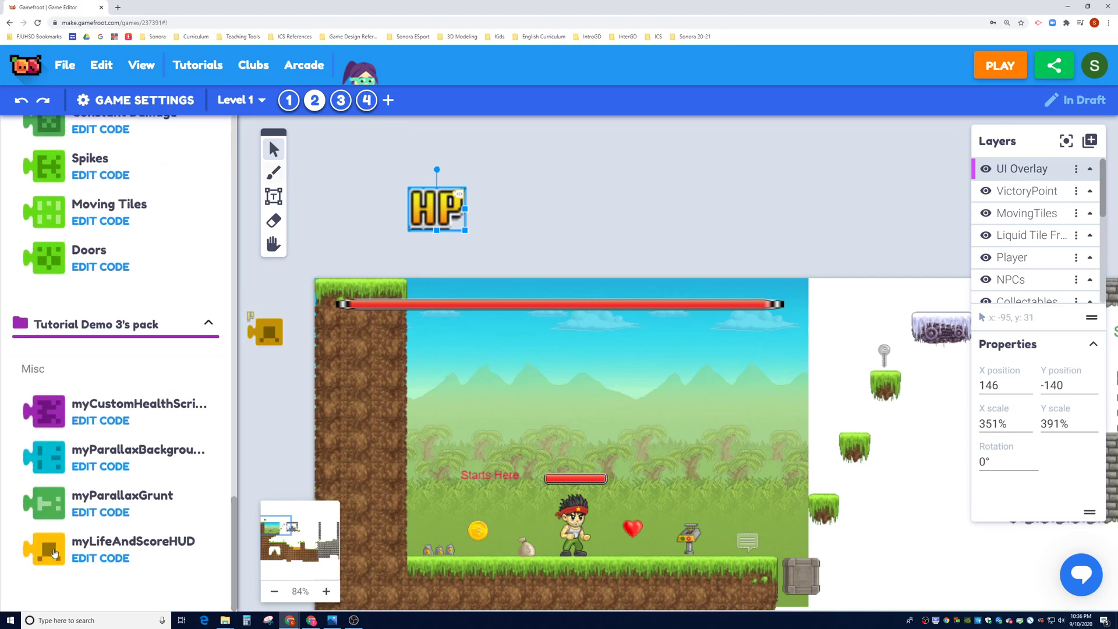
{"action": "left_click", "coordinate": [73, 560]}
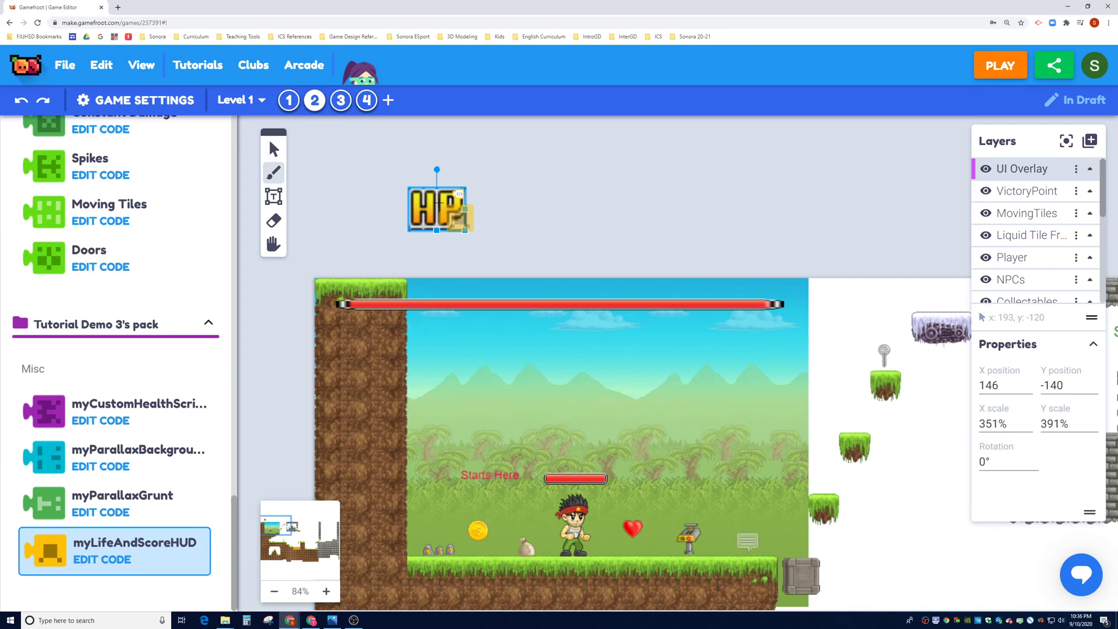
{"action": "left_click", "coordinate": [275, 151]}
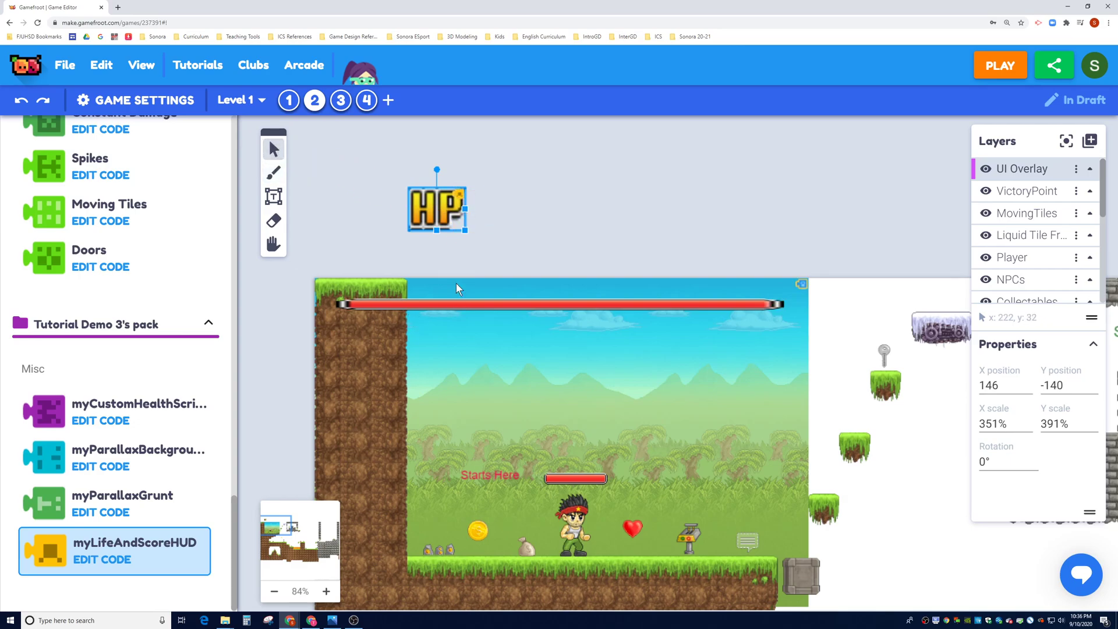
{"action": "left_click", "coordinate": [575, 314]}
{"action": "left_click", "coordinate": [425, 207]}
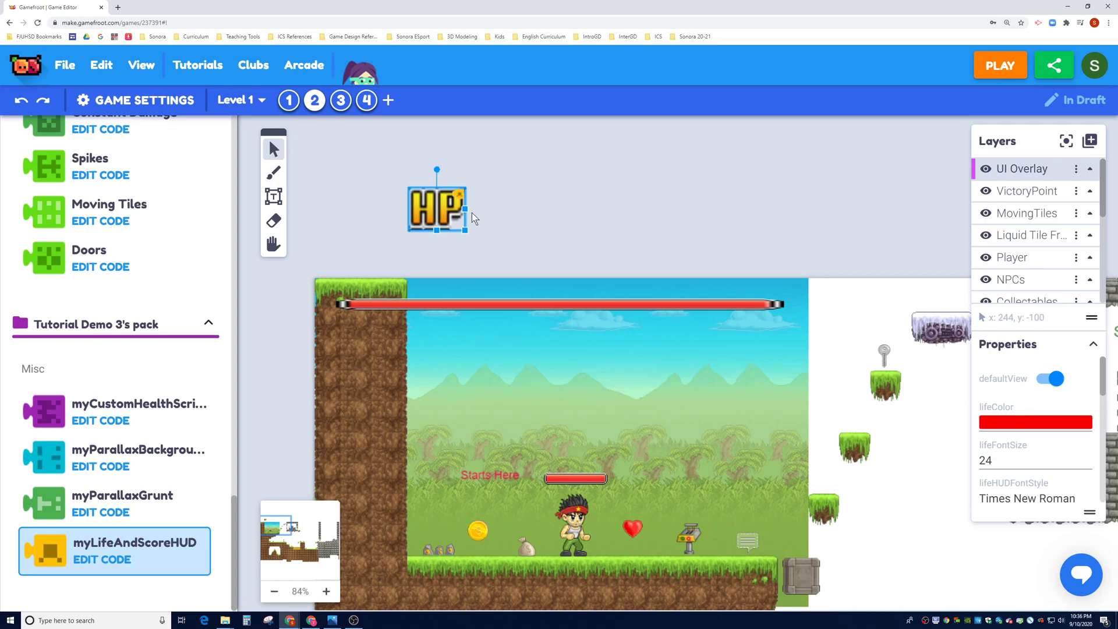
{"action": "scroll", "coordinate": [1022, 385], "scroll_direction": "down", "scroll_amount": 1}
{"action": "scroll", "coordinate": [1025, 396], "scroll_direction": "down", "scroll_amount": 1}
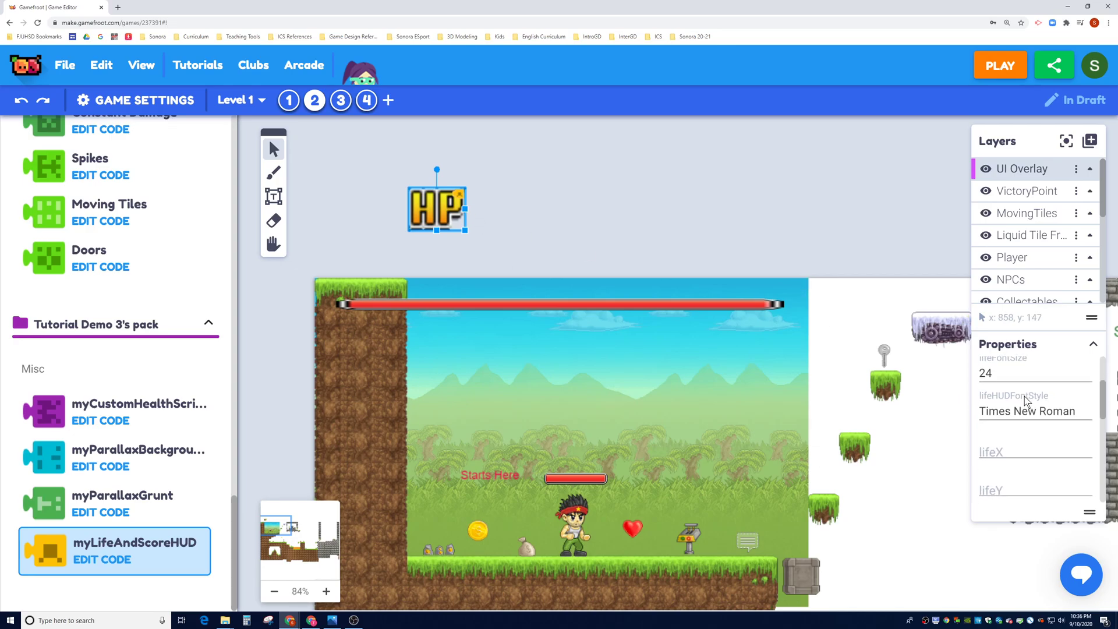
{"action": "scroll", "coordinate": [1025, 396], "scroll_direction": "down", "scroll_amount": 1}
{"action": "scroll", "coordinate": [1012, 386], "scroll_direction": "down", "scroll_amount": 1}
{"action": "scroll", "coordinate": [1012, 392], "scroll_direction": "down", "scroll_amount": 1}
{"action": "scroll", "coordinate": [1011, 395], "scroll_direction": "up", "scroll_amount": 2}
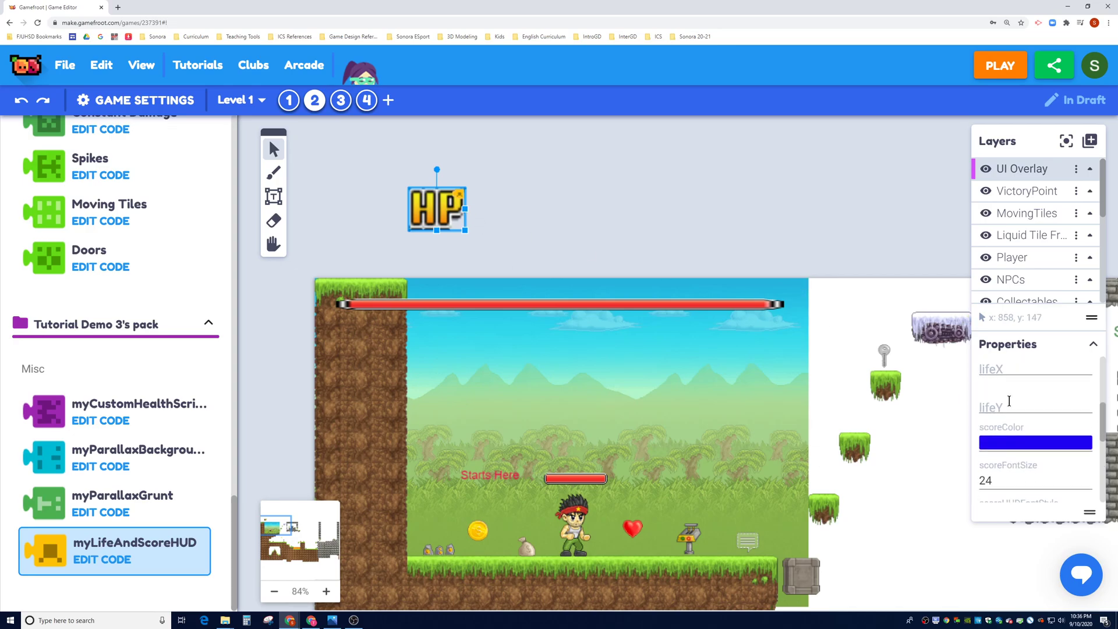
{"action": "scroll", "coordinate": [1010, 399], "scroll_direction": "up", "scroll_amount": 1}
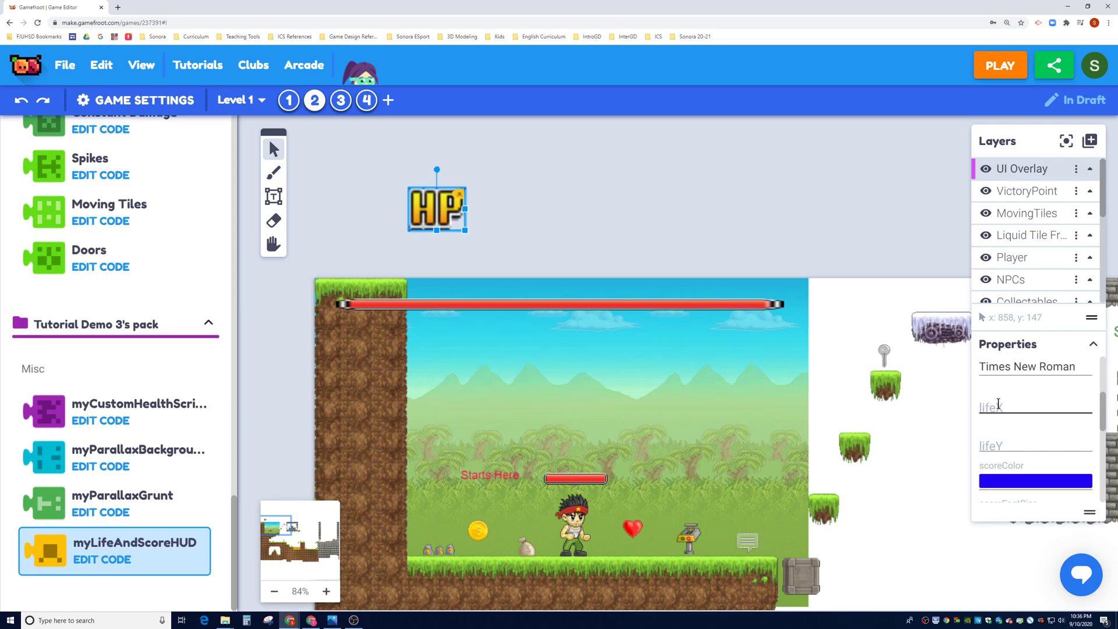
{"action": "scroll", "coordinate": [1013, 404], "scroll_direction": "down", "scroll_amount": 1}
{"action": "scroll", "coordinate": [1010, 427], "scroll_direction": "down", "scroll_amount": 1}
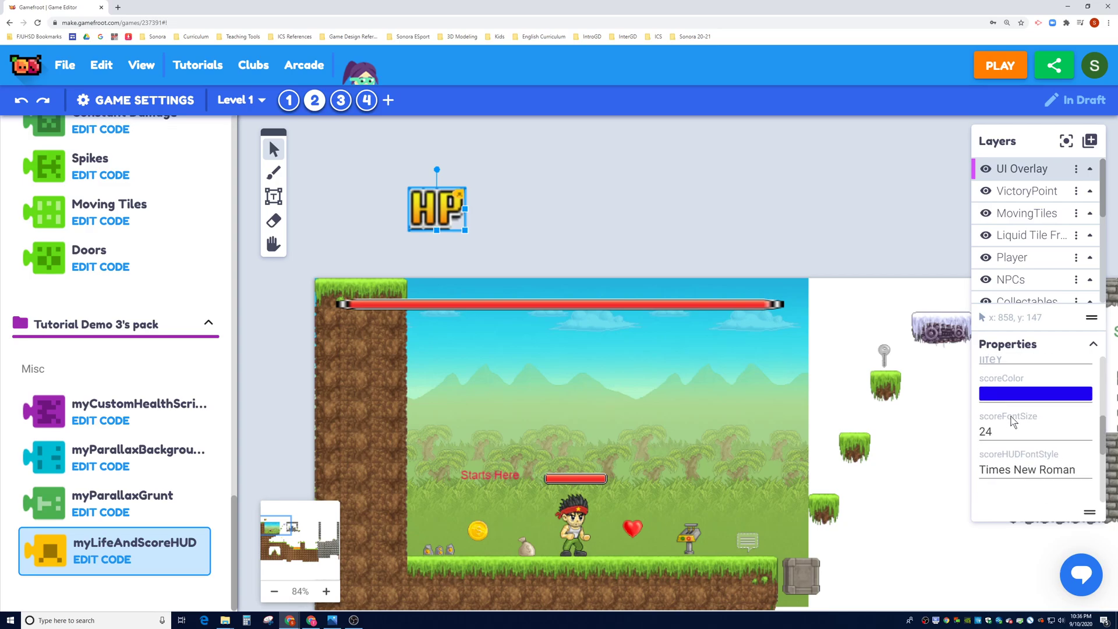
{"action": "scroll", "coordinate": [1011, 428], "scroll_direction": "down", "scroll_amount": 1}
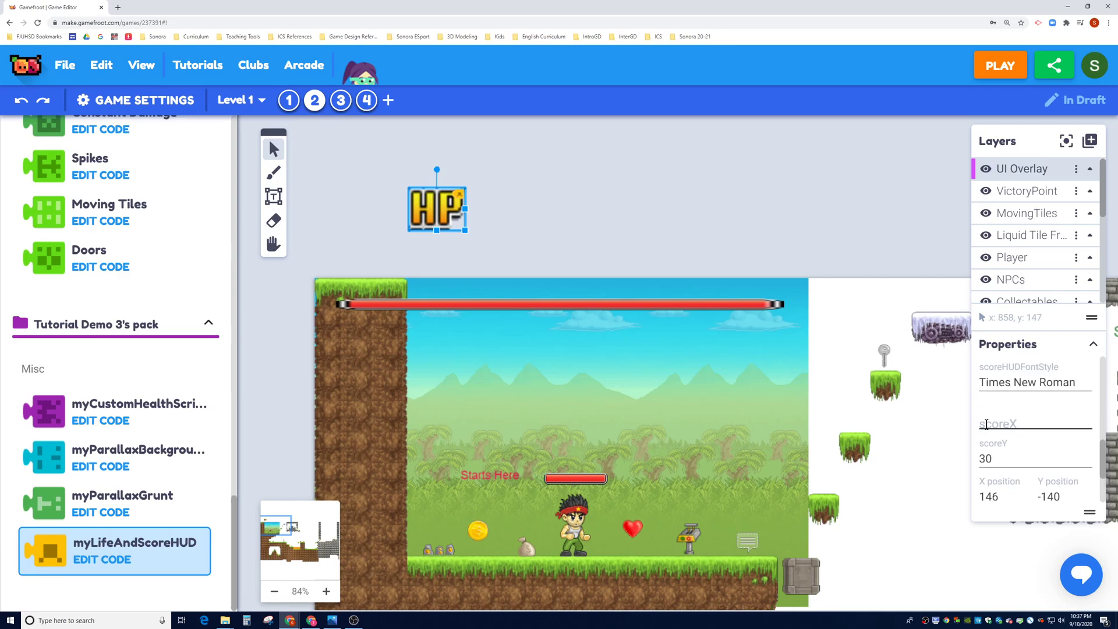
{"action": "scroll", "coordinate": [996, 410], "scroll_direction": "up", "scroll_amount": 1}
{"action": "scroll", "coordinate": [1004, 402], "scroll_direction": "up", "scroll_amount": 1}
{"action": "scroll", "coordinate": [1008, 399], "scroll_direction": "up", "scroll_amount": 1}
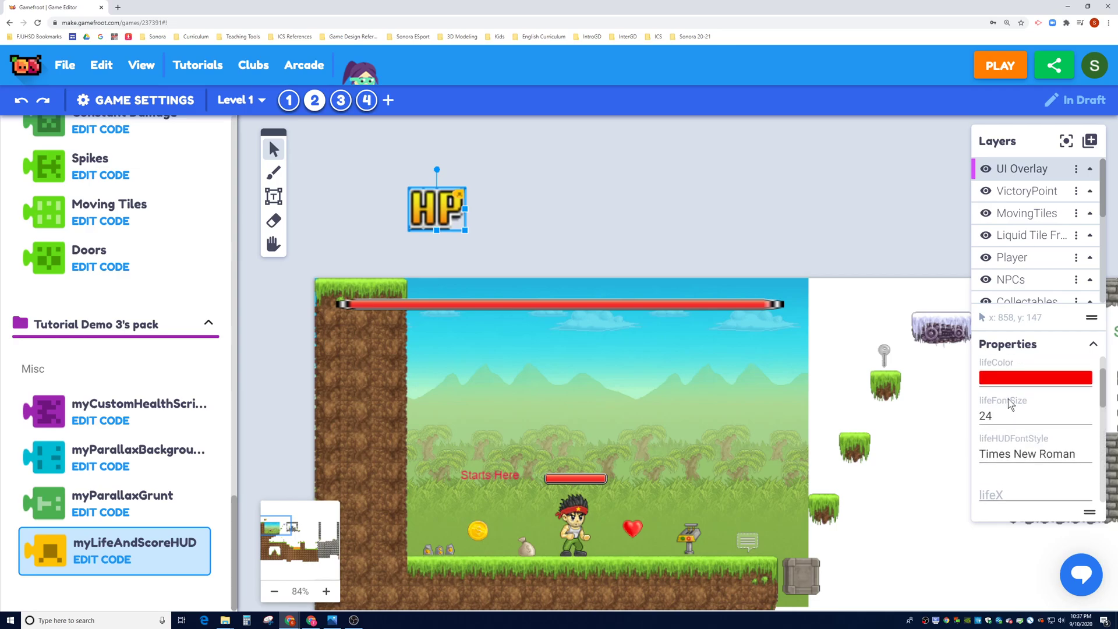
{"action": "scroll", "coordinate": [1007, 399], "scroll_direction": "down", "scroll_amount": 2}
{"action": "scroll", "coordinate": [1006, 399], "scroll_direction": "up", "scroll_amount": 1}
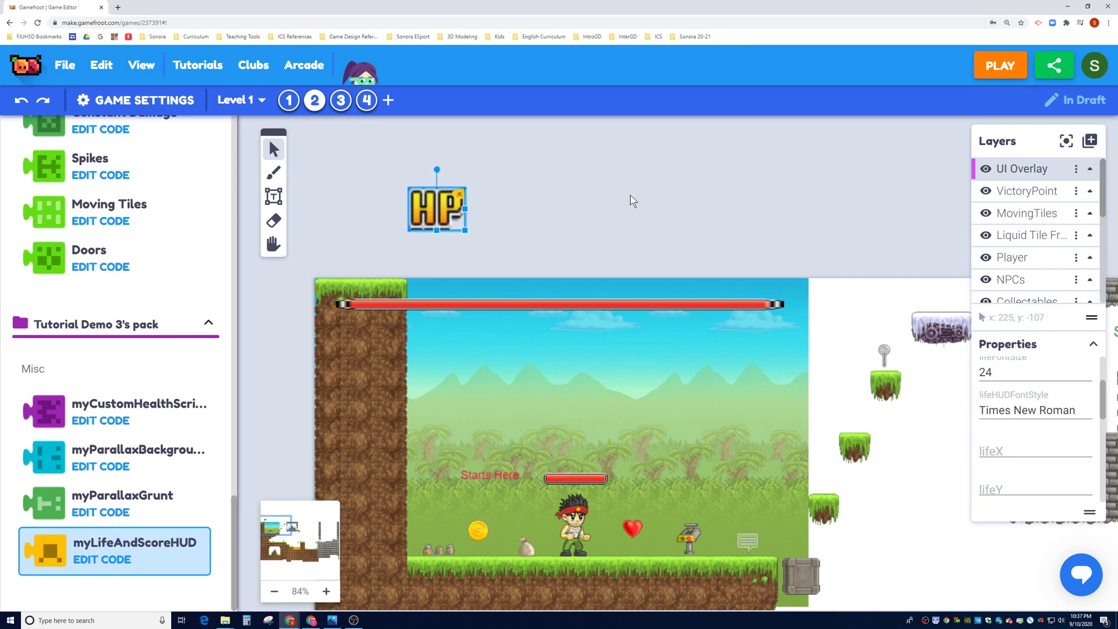
Start a playtest and walk the hero to collect the heart and a coin
{"action": "left_click", "coordinate": [1001, 66]}
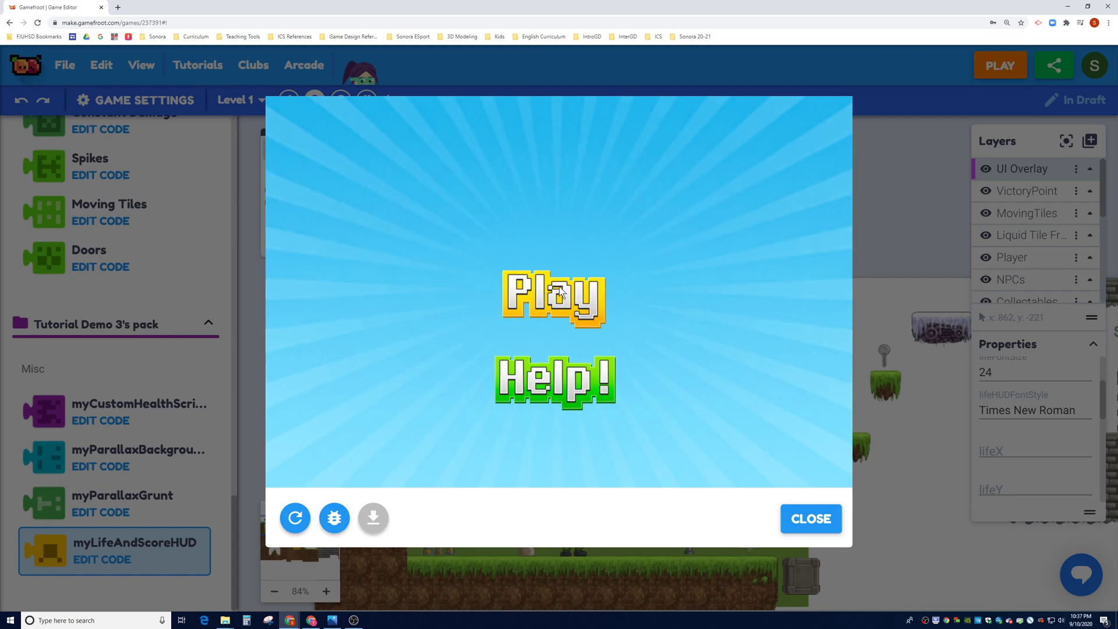
{"action": "left_click", "coordinate": [559, 293]}
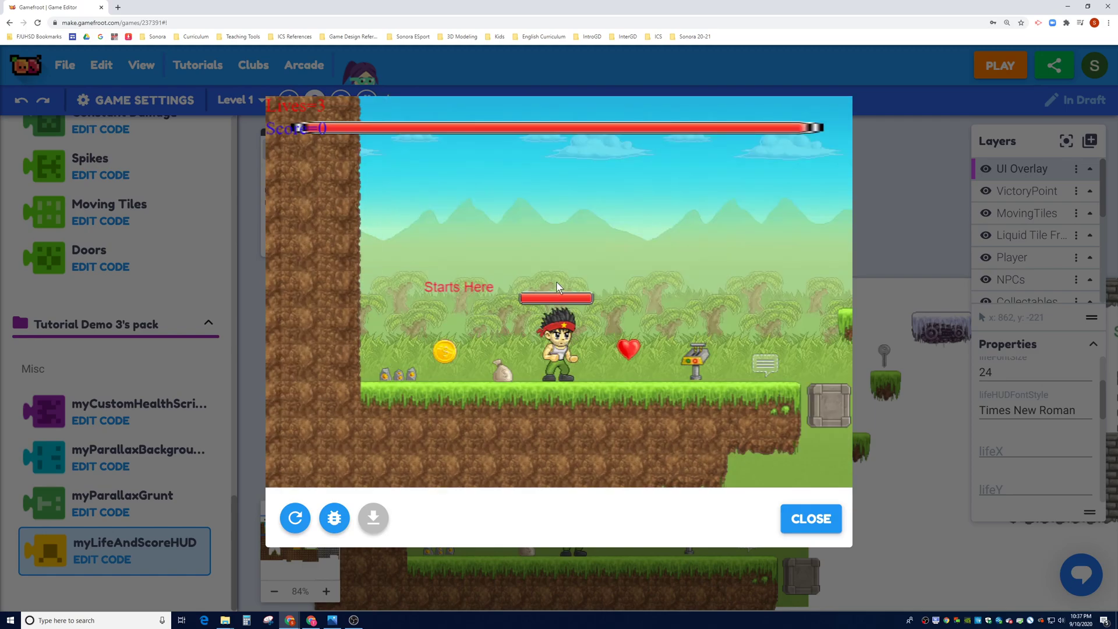
{"action": "key", "text": "Right"}
{"action": "key", "text": "Right"}
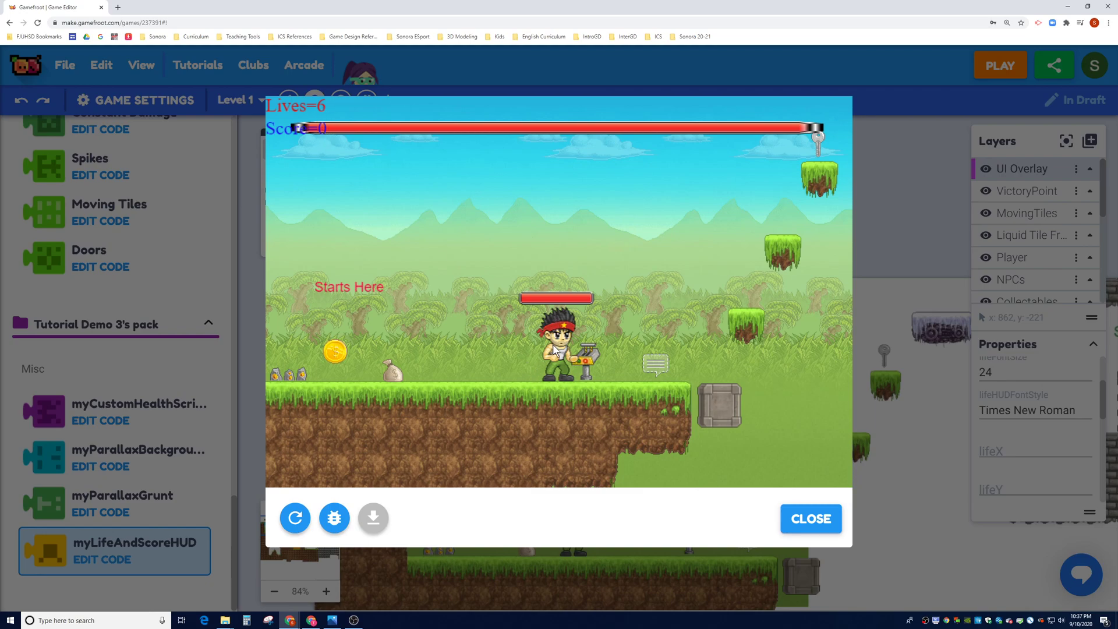
{"action": "key", "text": "Left"}
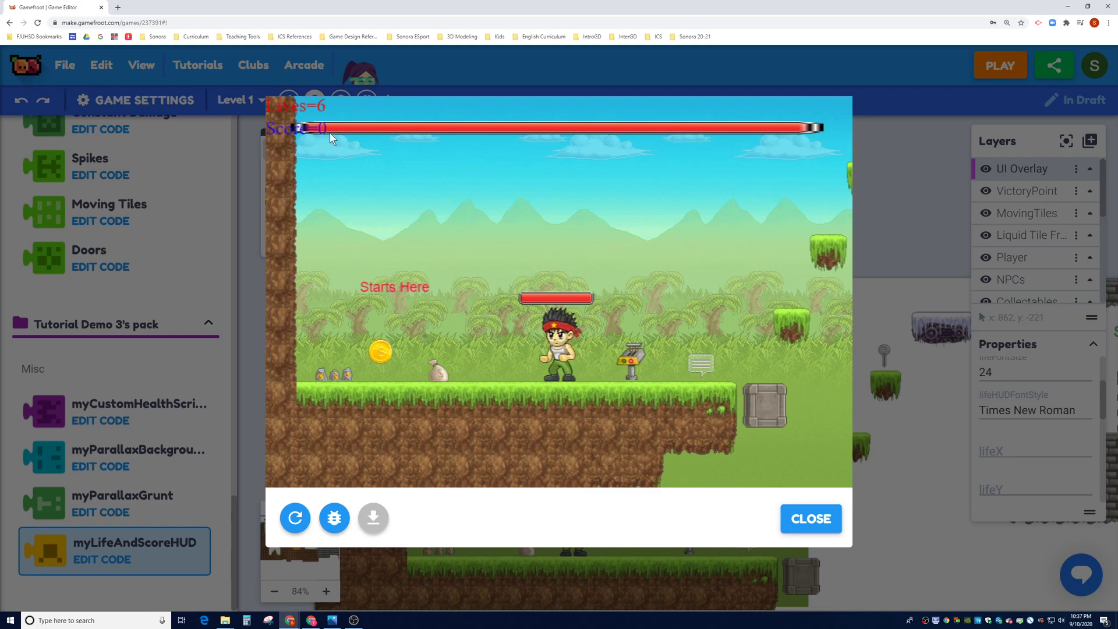
{"action": "key", "text": "Left"}
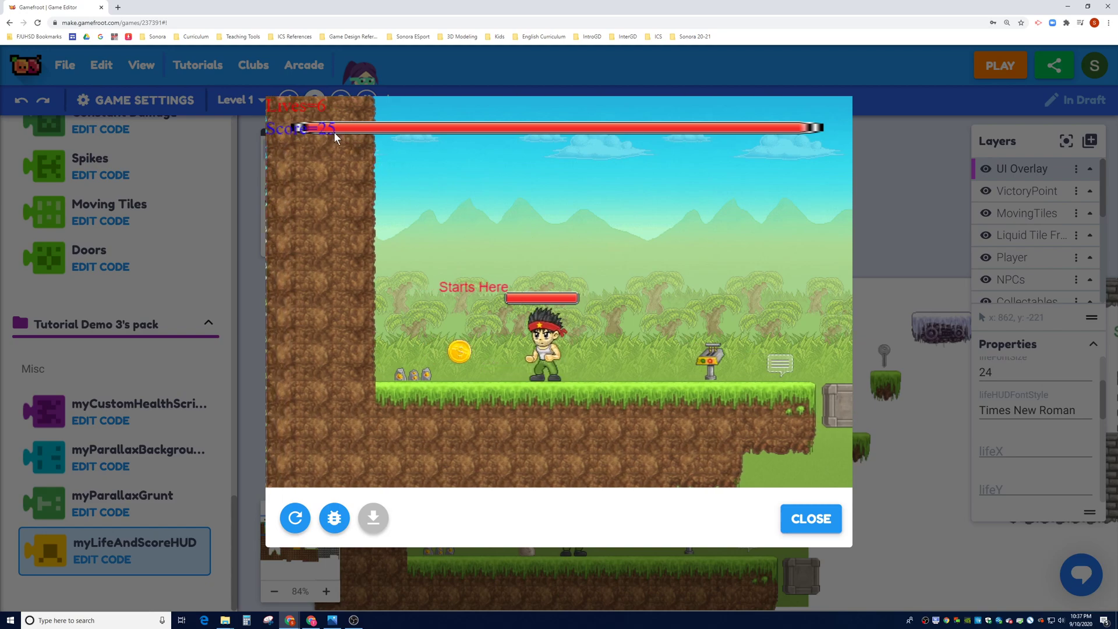
{"action": "key", "text": "Left"}
{"action": "key", "text": "Right"}
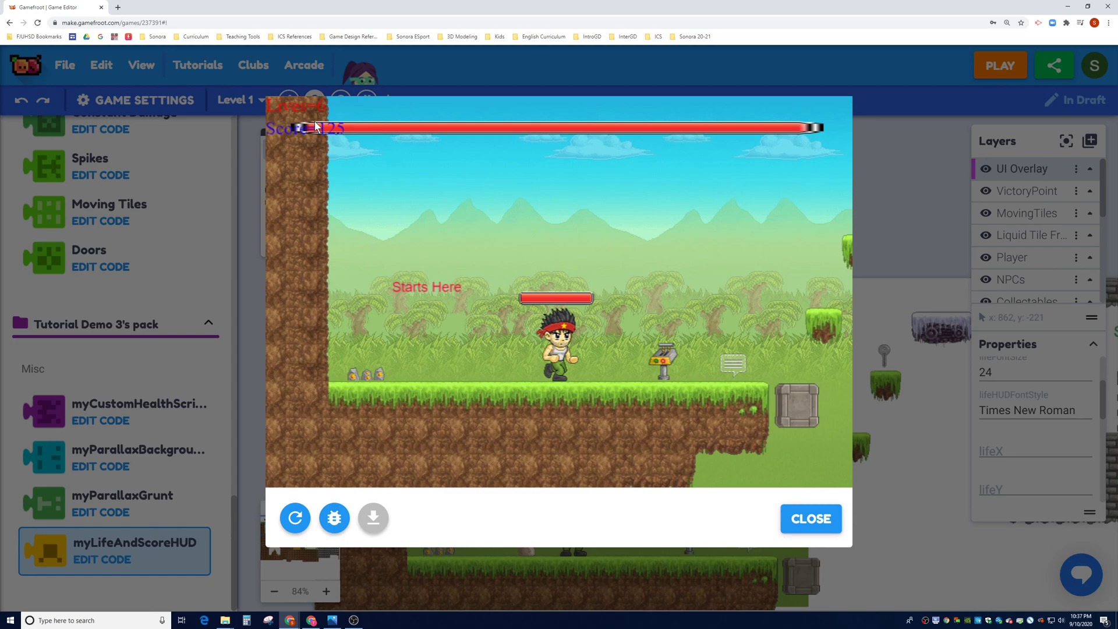
Run and jump the hero across enemies and platforms, watching Lives and Score, then close the preview
{"action": "key", "text": "Right"}
{"action": "key", "text": "Up"}
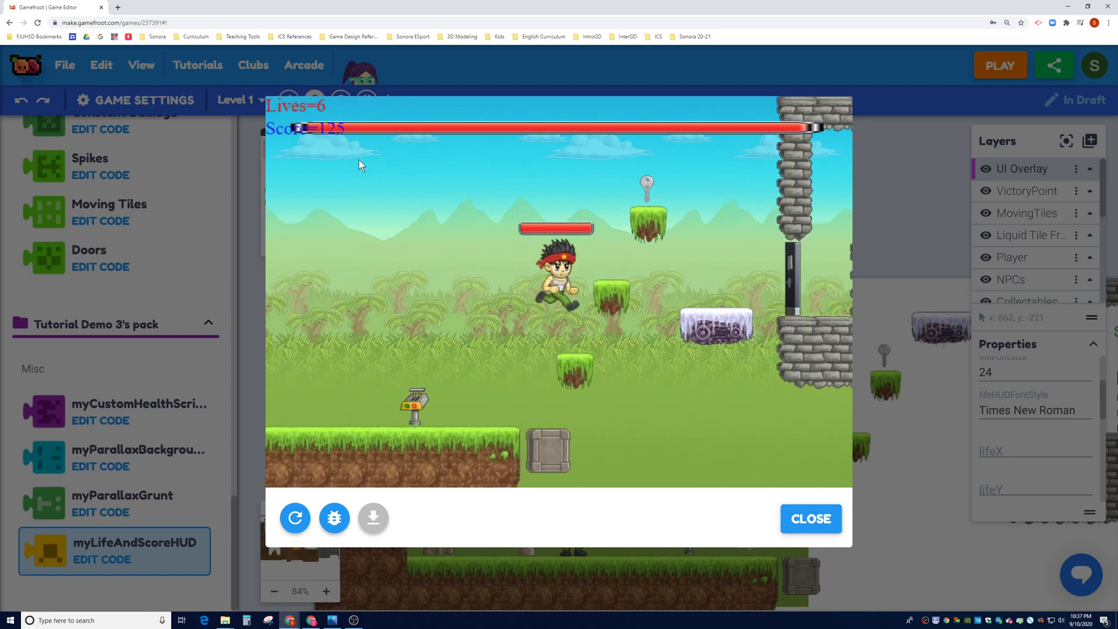
{"action": "key", "text": "Right"}
{"action": "key", "text": "Up"}
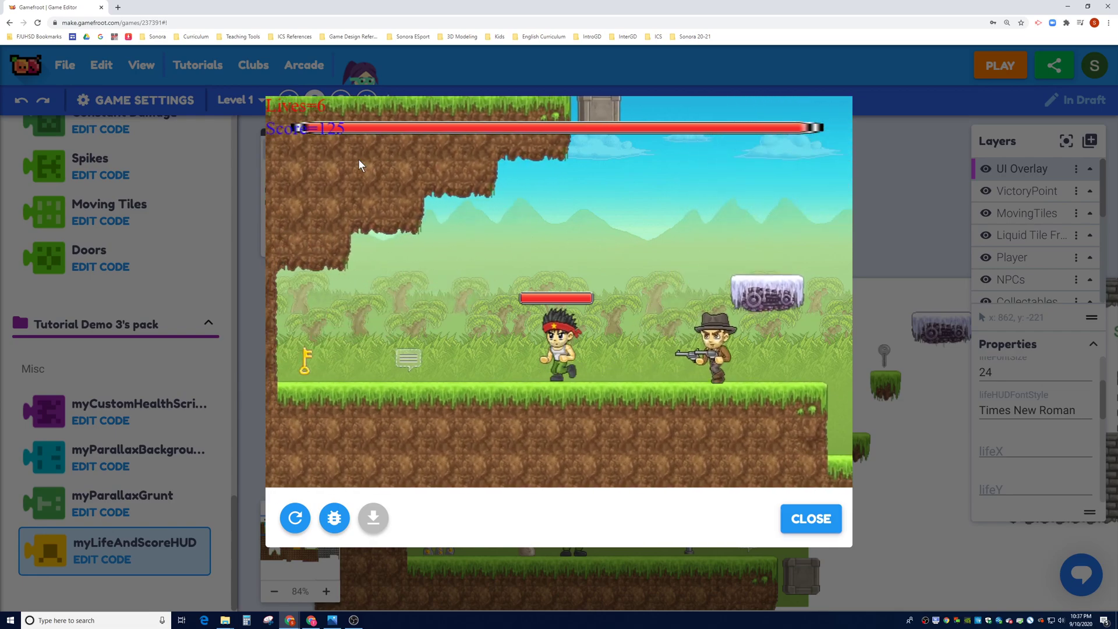
{"action": "key", "text": "Left"}
{"action": "key", "text": "Right"}
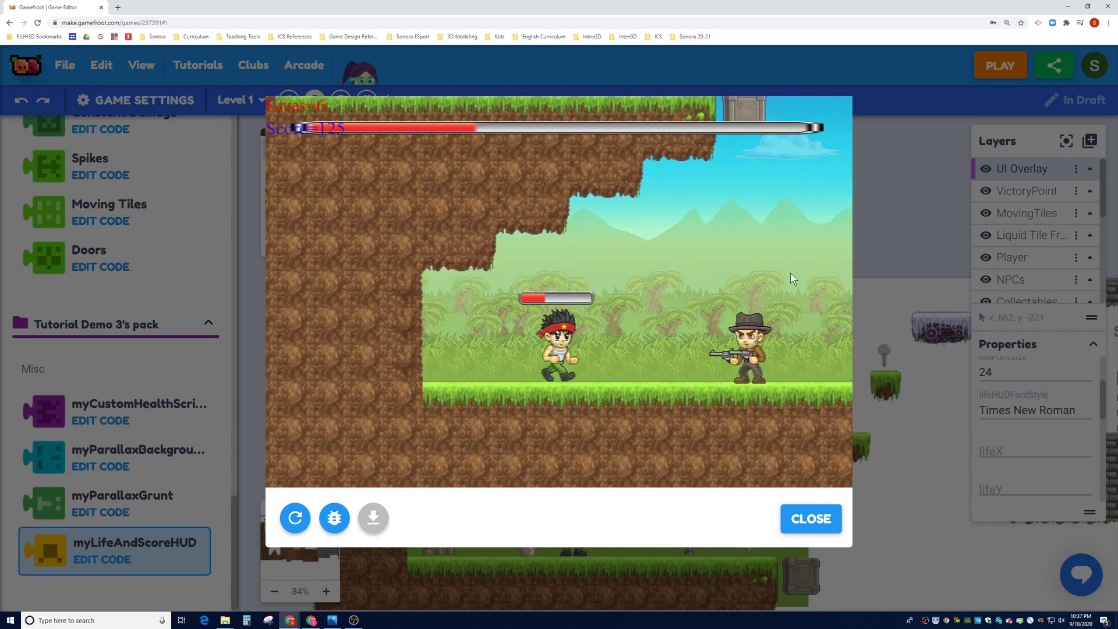
{"action": "key", "text": "Right"}
{"action": "key", "text": "Up"}
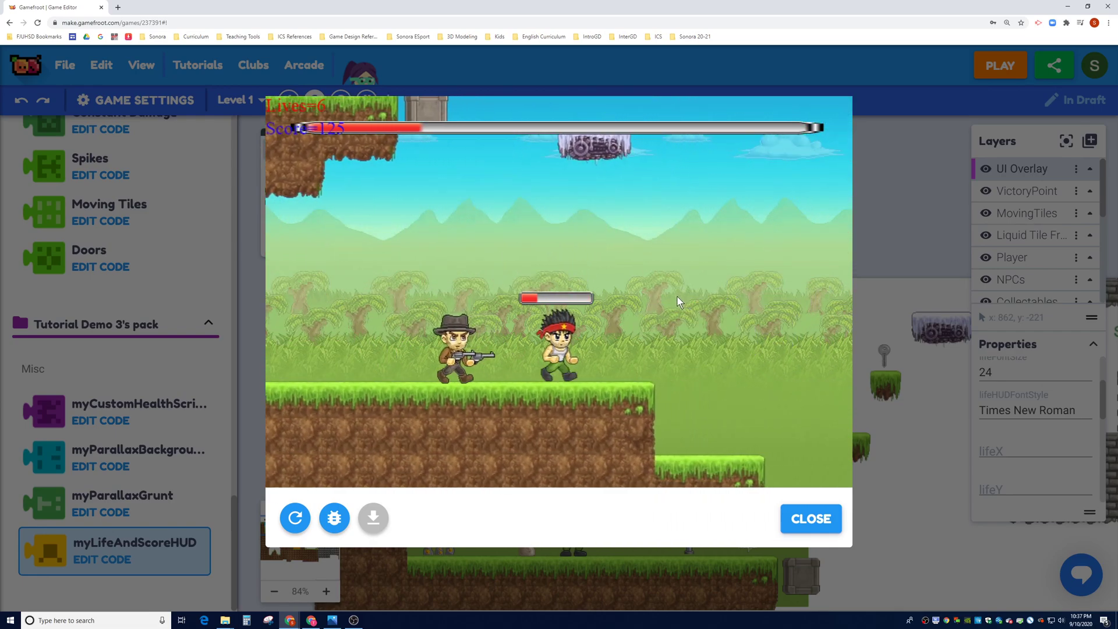
{"action": "key", "text": "Right"}
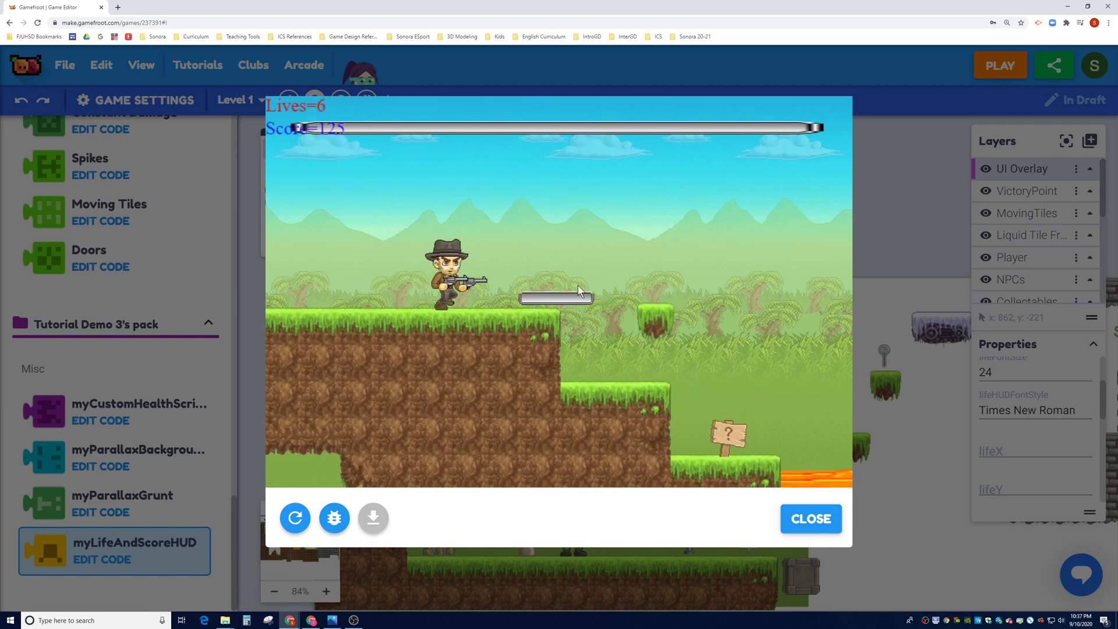
{"action": "key", "text": "Right"}
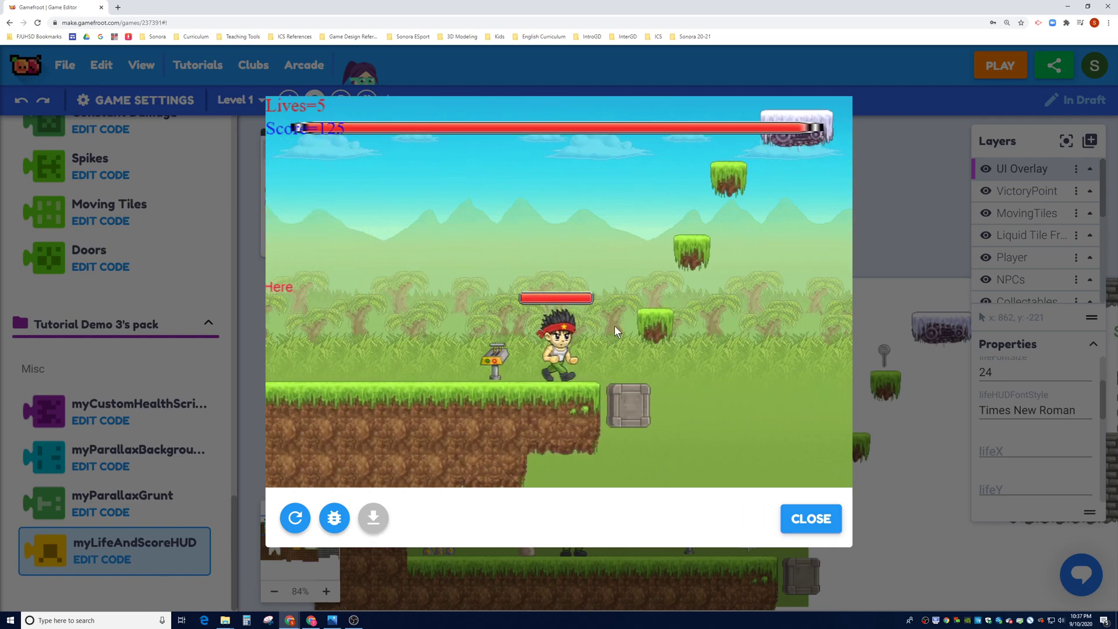
{"action": "key", "text": "Right"}
{"action": "key", "text": "Up"}
{"action": "key", "text": "Up"}
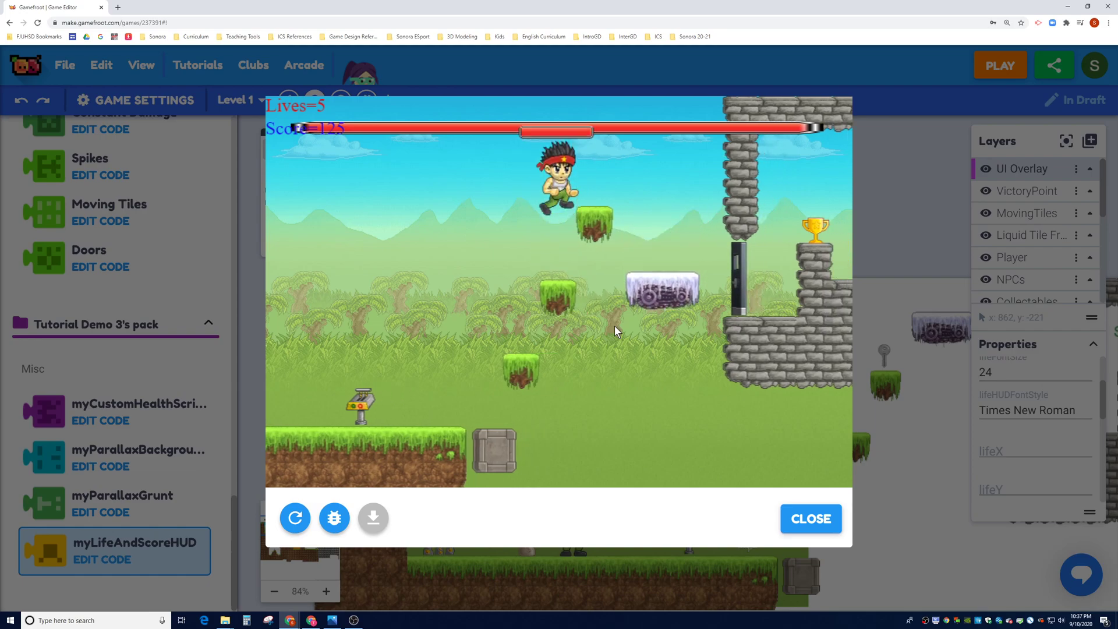
{"action": "key", "text": "Right"}
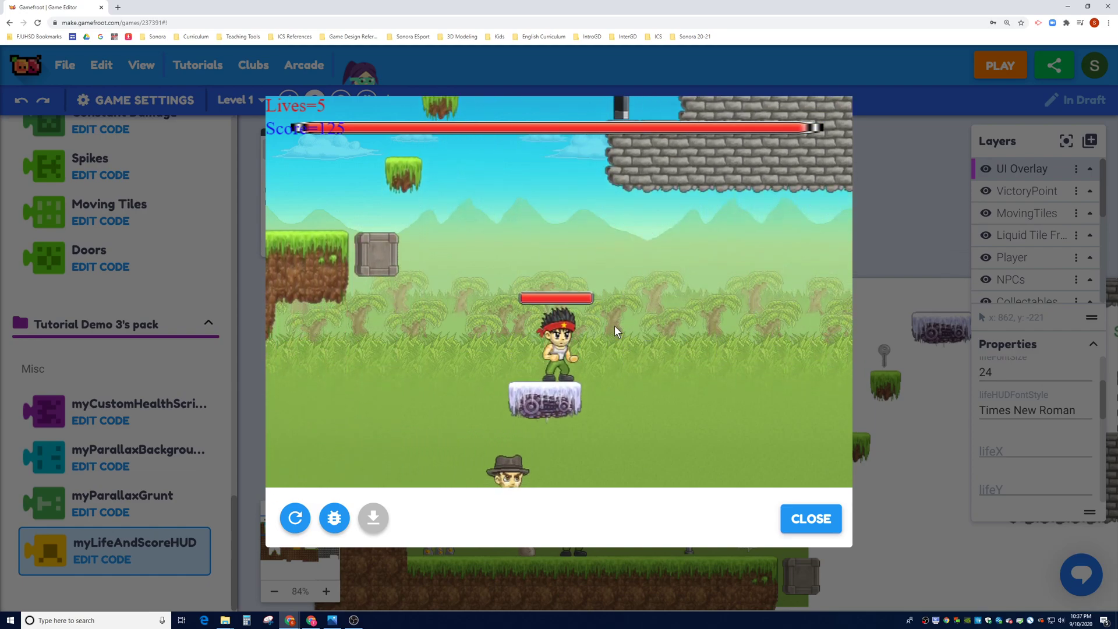
{"action": "key", "text": "Right"}
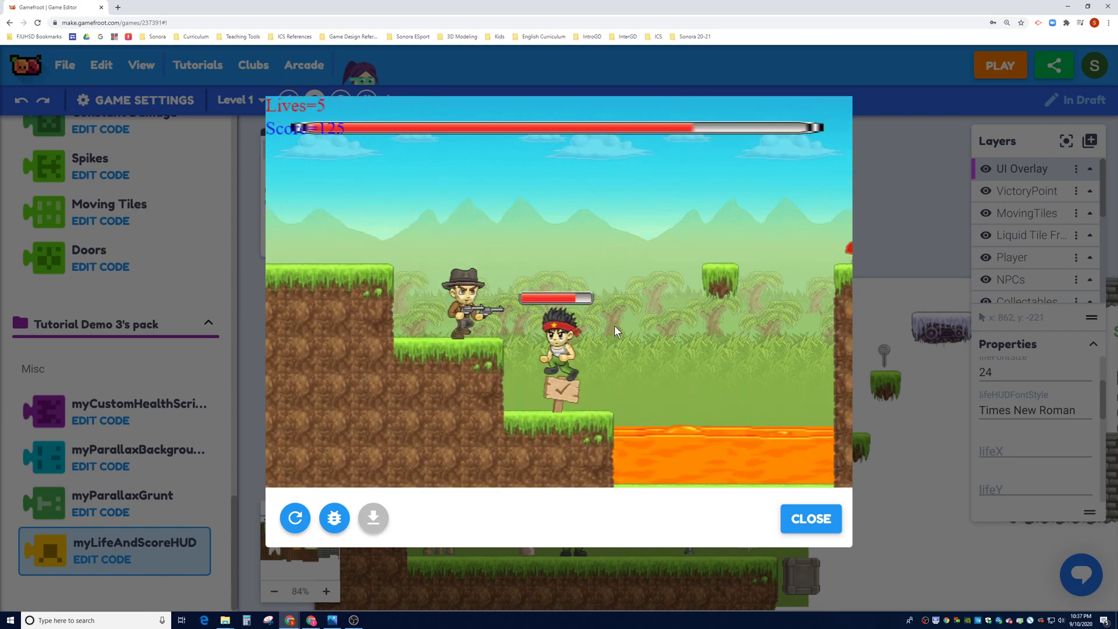
{"action": "key", "text": "Up"}
{"action": "key", "text": "Left"}
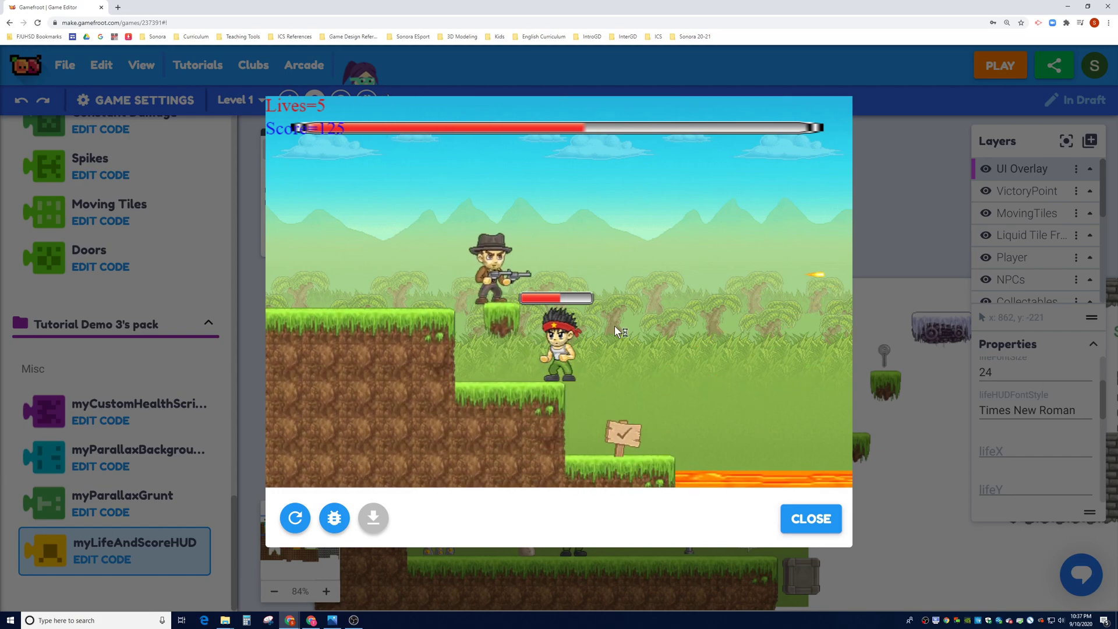
{"action": "key", "text": "Up"}
{"action": "key", "text": "Right"}
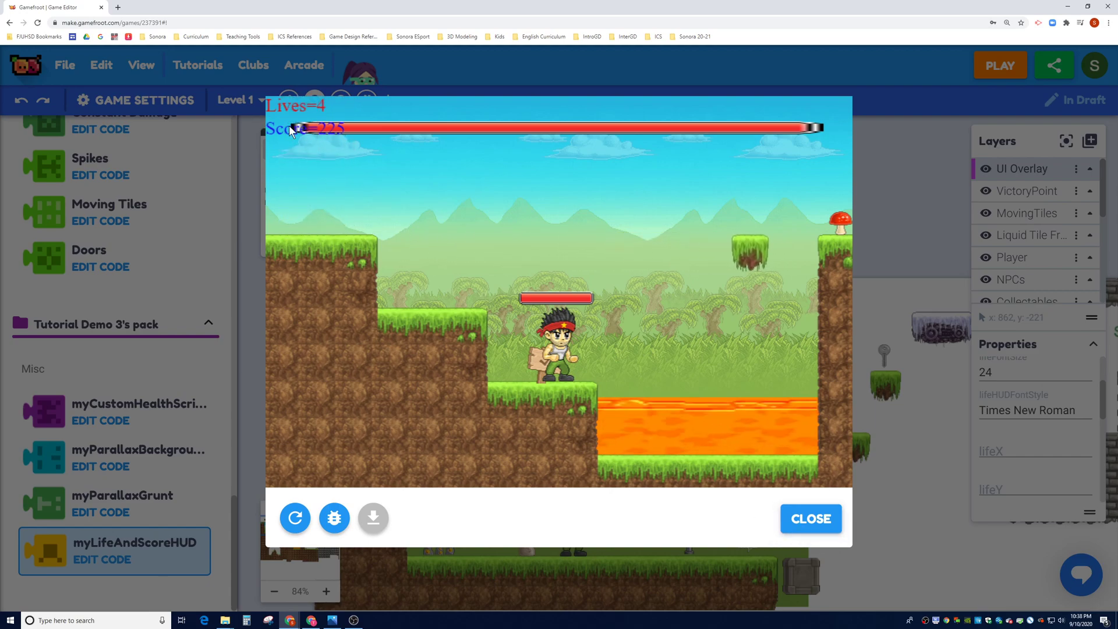
{"action": "left_click", "coordinate": [788, 517]}
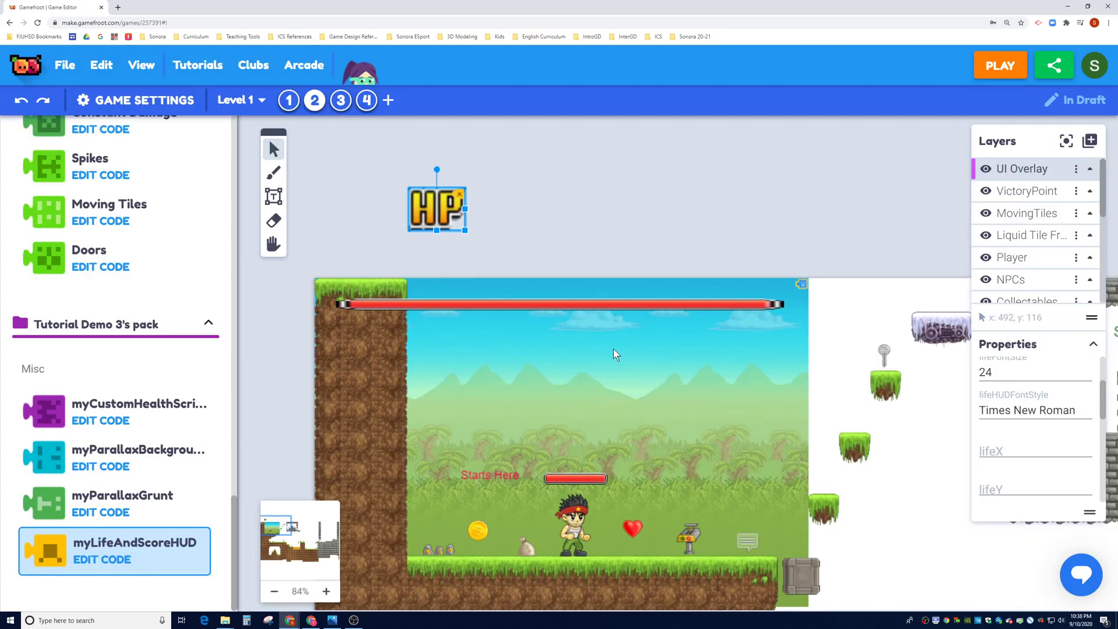
{"action": "scroll", "coordinate": [1024, 420], "scroll_direction": "down", "scroll_amount": 1}
{"action": "scroll", "coordinate": [1019, 411], "scroll_direction": "up", "scroll_amount": 3}
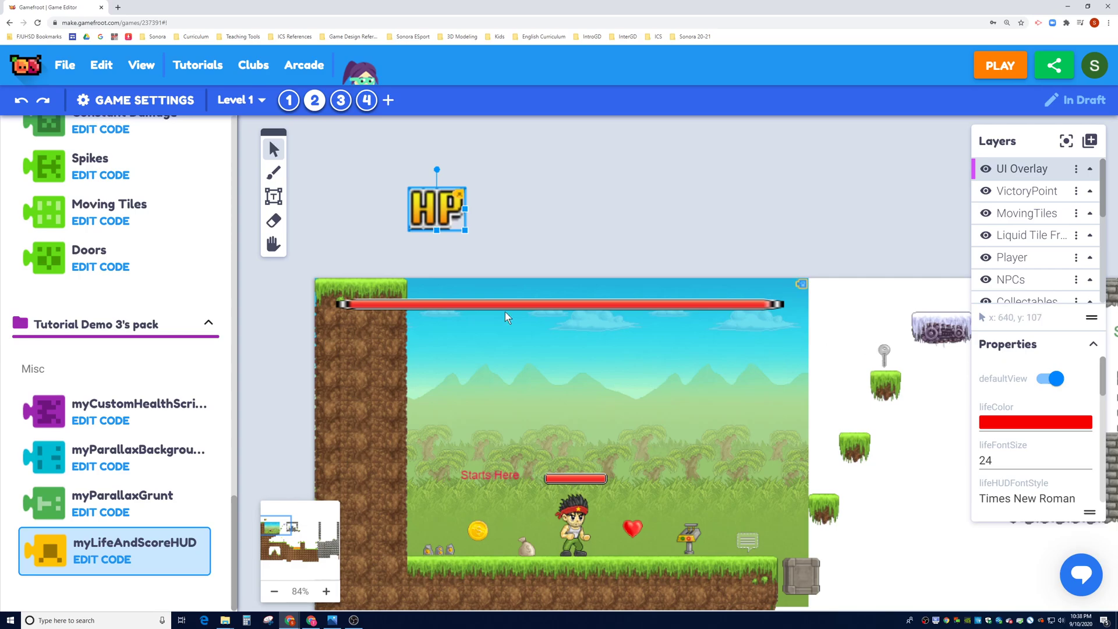
Turn off the defaultView toggle in the HP icon's HUD script properties
{"action": "left_click", "coordinate": [1051, 380]}
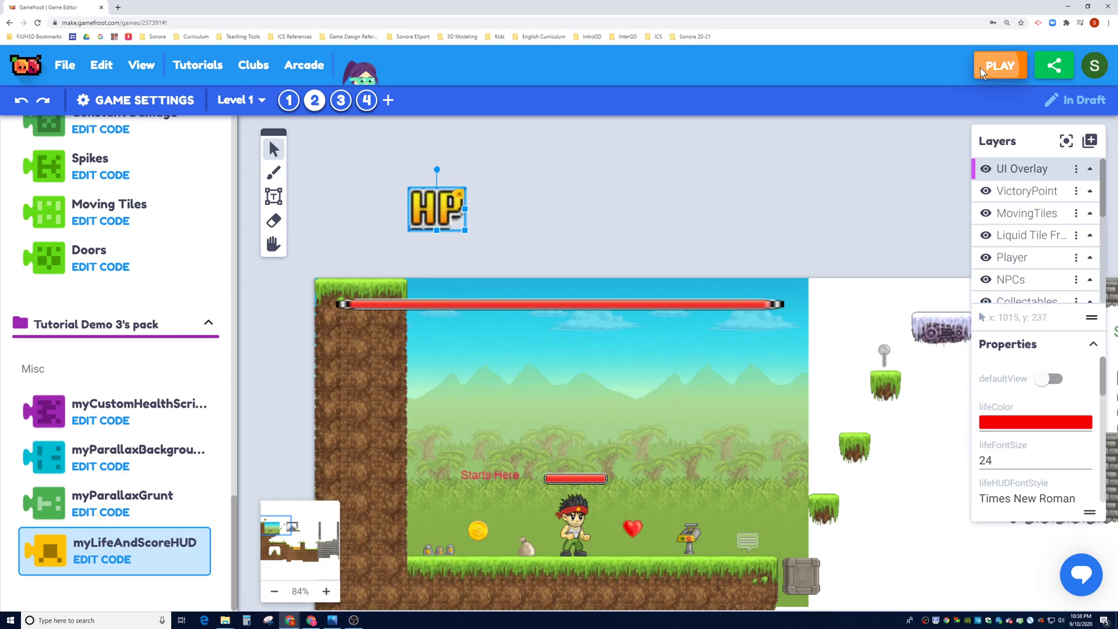
Playtest the level, walk the hero onto a coin to raise the score to 125, then close the preview
{"action": "left_click", "coordinate": [996, 67]}
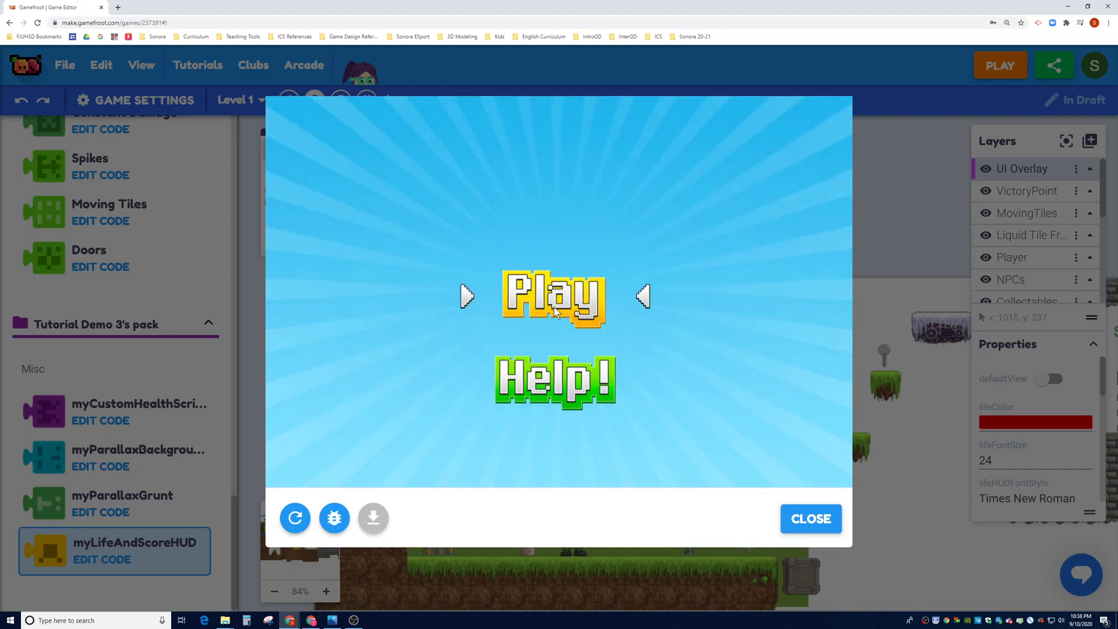
{"action": "left_click", "coordinate": [554, 305]}
{"action": "key", "text": "Right"}
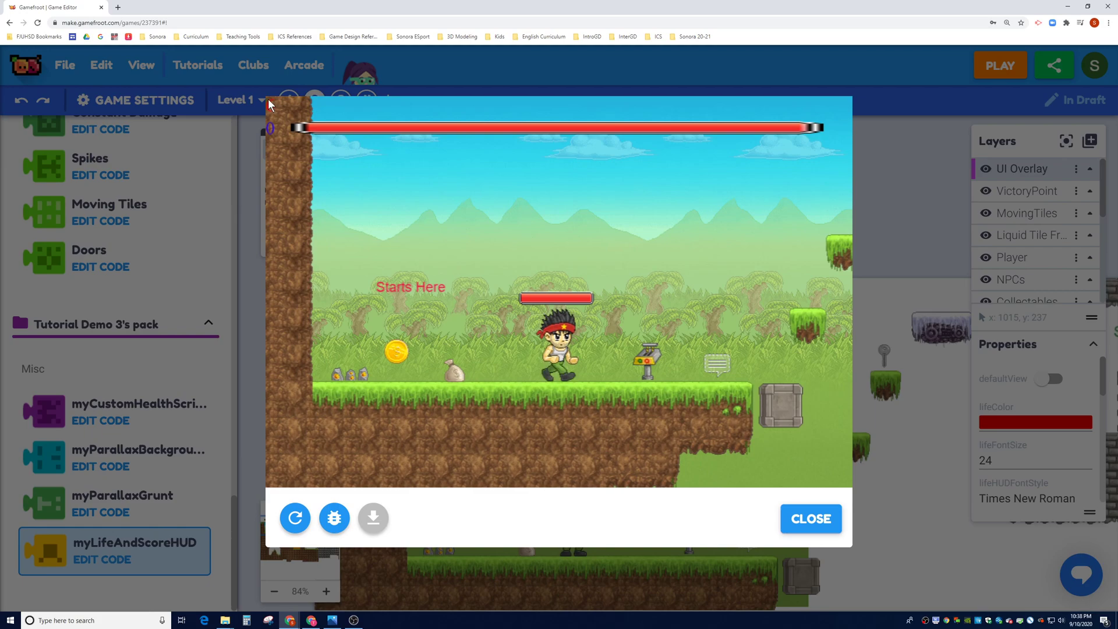
{"action": "key", "text": "Right"}
{"action": "key", "text": "Left"}
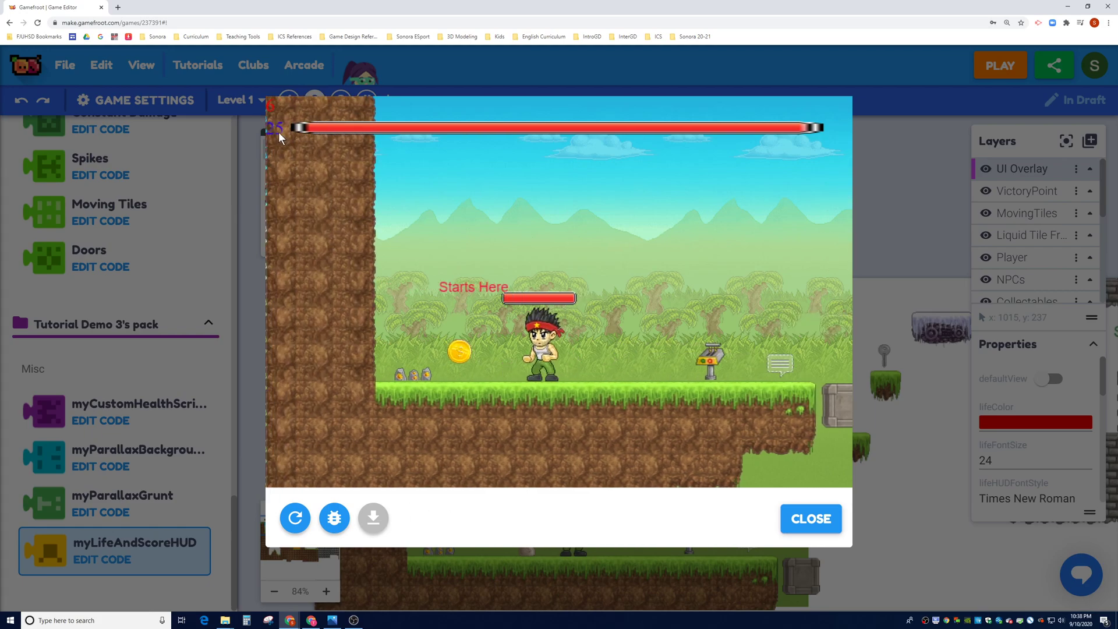
{"action": "key", "text": "Left"}
{"action": "key", "text": "Right"}
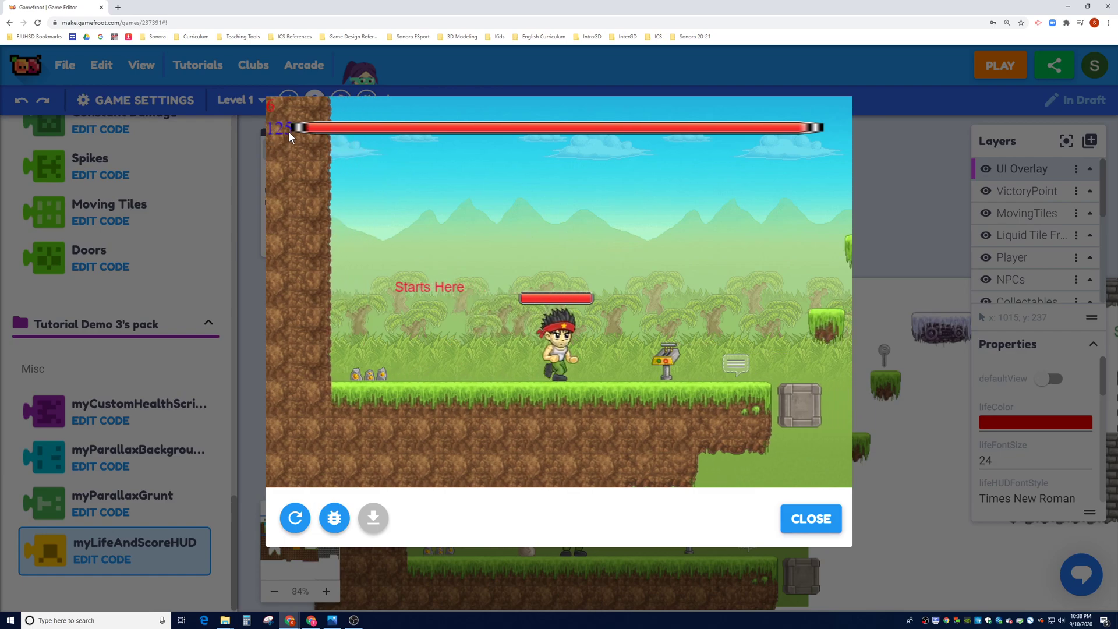
{"action": "key", "text": "Right"}
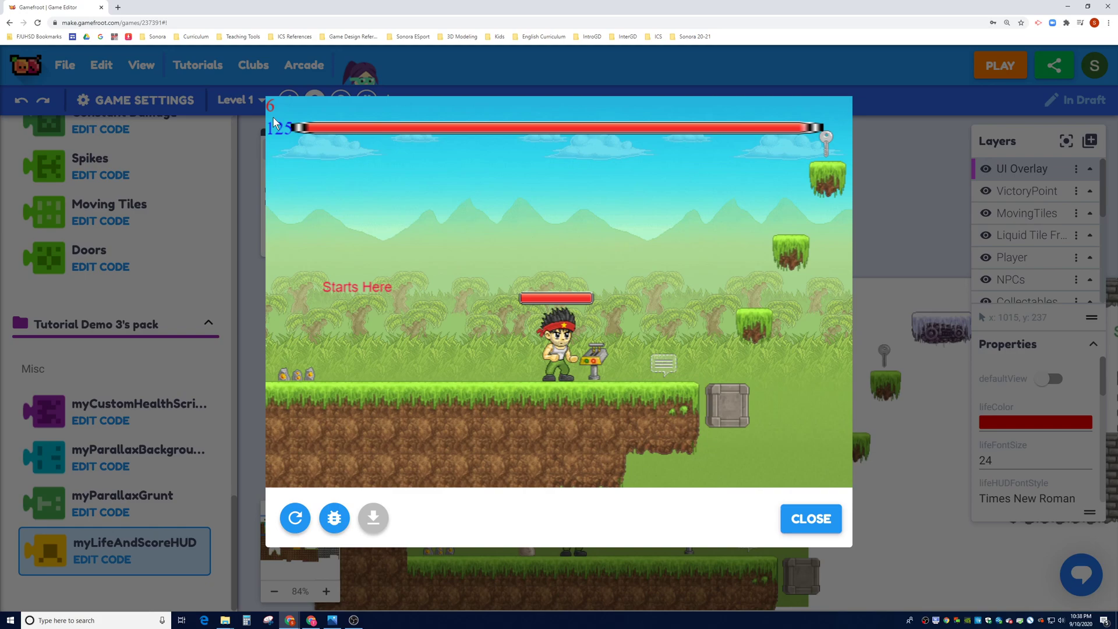
{"action": "left_click", "coordinate": [800, 518]}
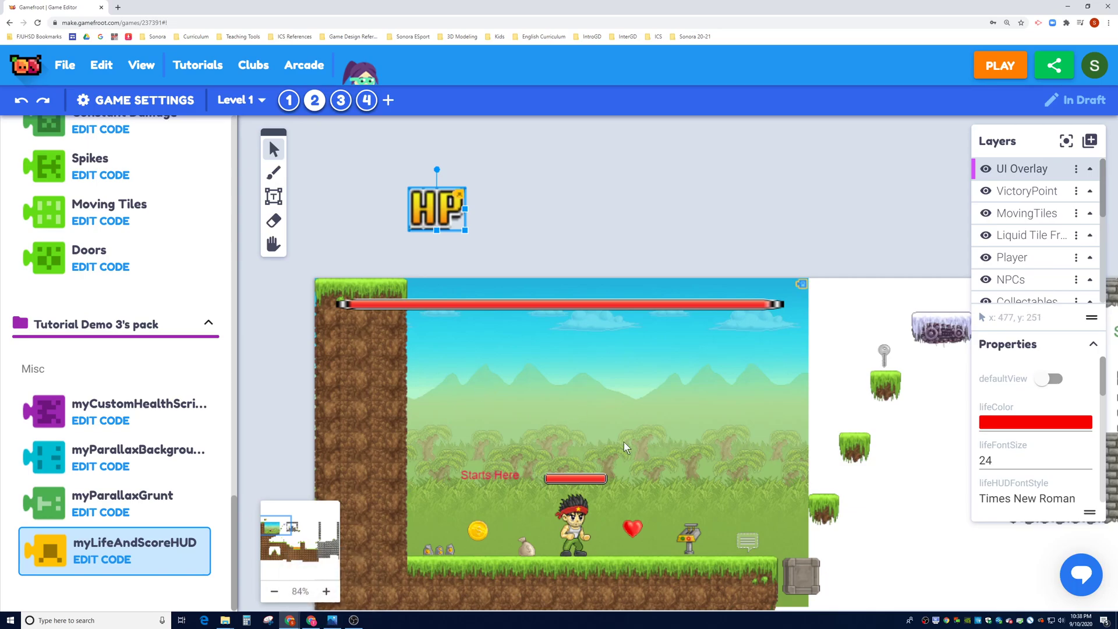
Alt+Tab to Windows Photos to view the shooter screenshot with its HUD numbers
{"action": "key", "text": "alt+Tab"}
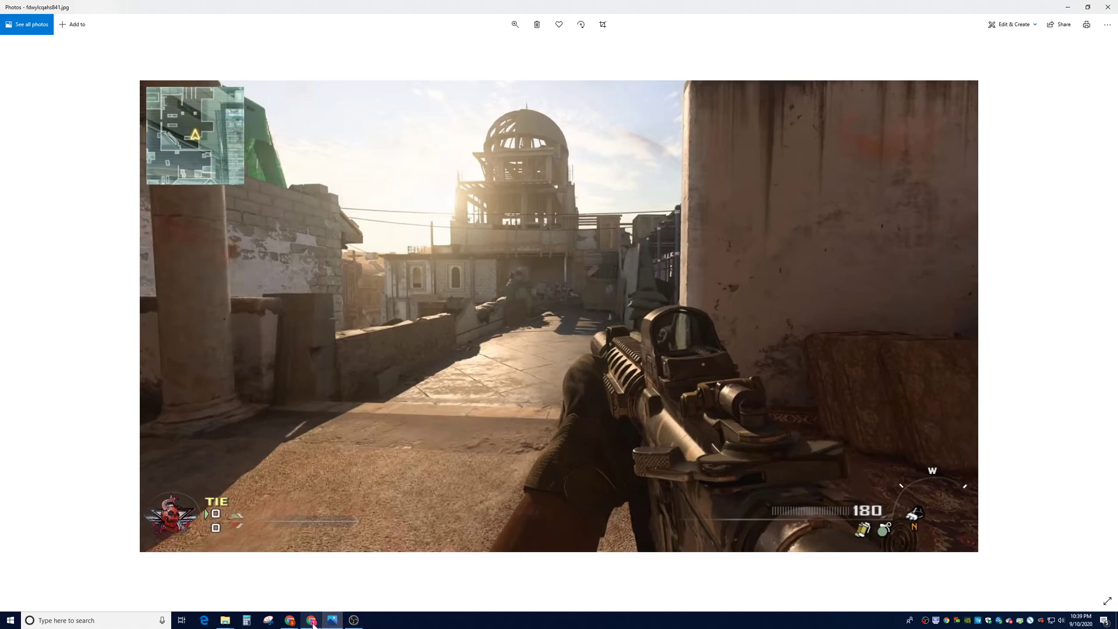
Place the Life Collectable heart at the level's top-right, at X 673, Y -8
{"action": "mouse_move", "coordinate": [312, 620]}
{"action": "left_click", "coordinate": [443, 579]}
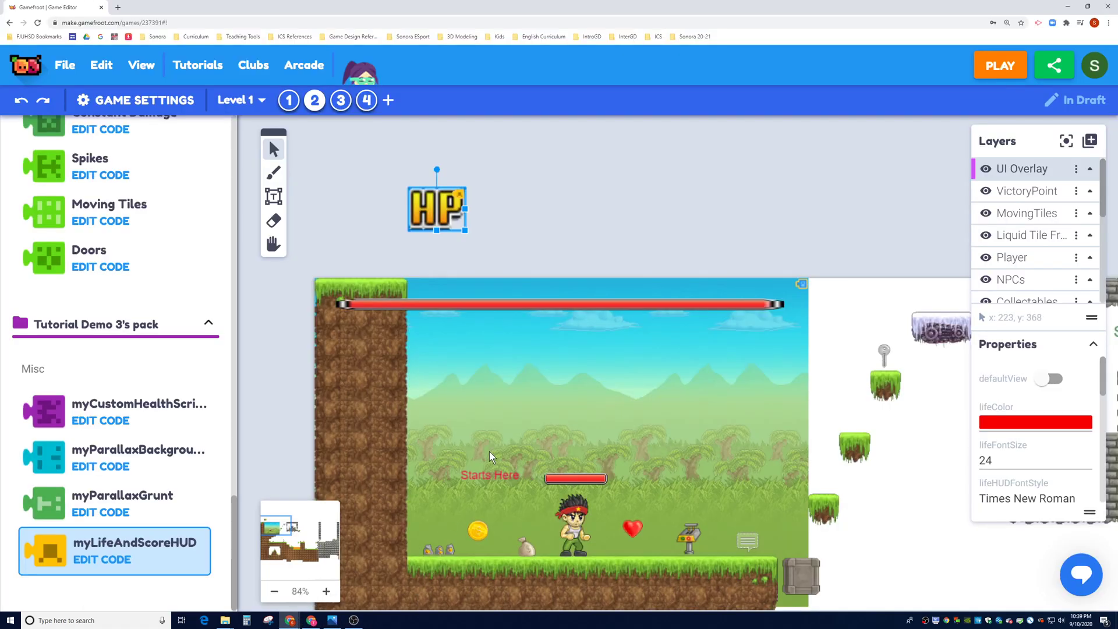
{"action": "left_click", "coordinate": [274, 244]}
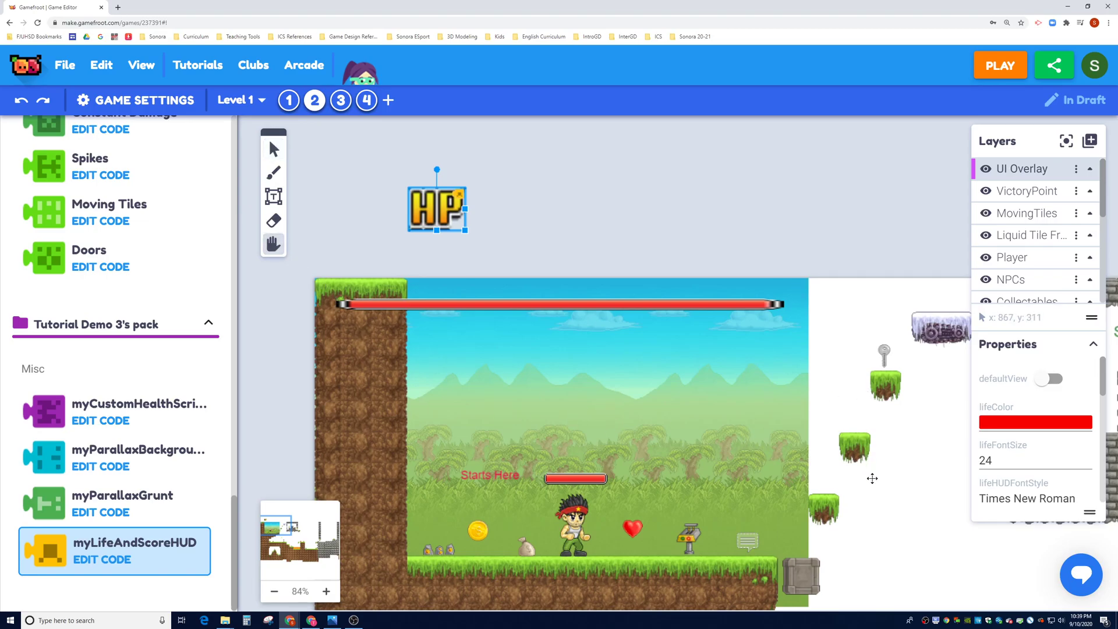
{"action": "scroll", "coordinate": [128, 387], "scroll_direction": "up", "scroll_amount": 2}
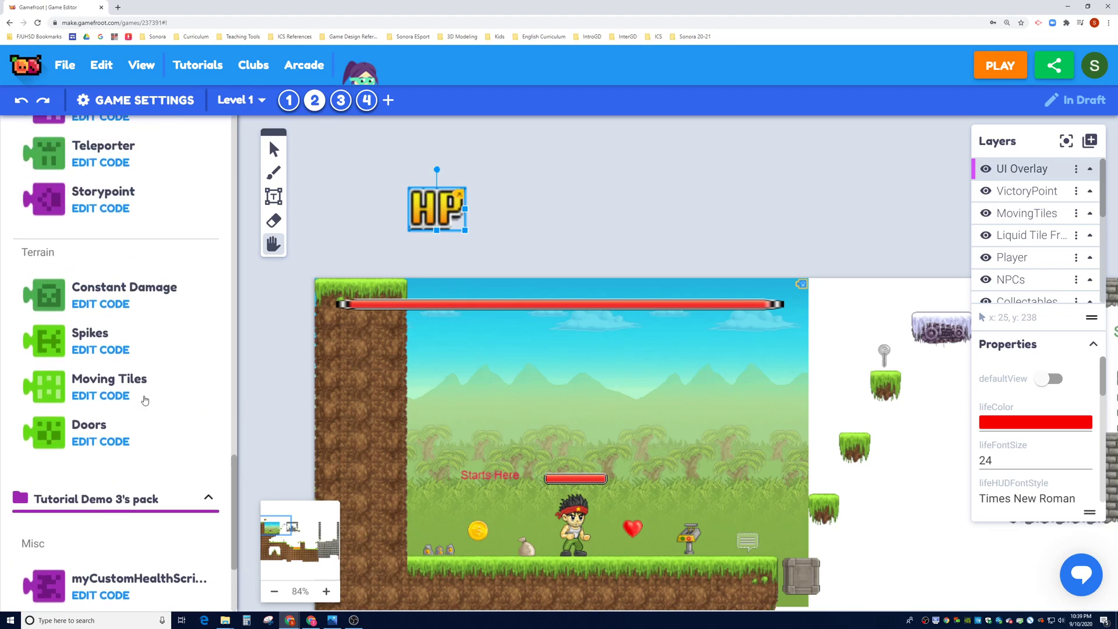
{"action": "scroll", "coordinate": [131, 391], "scroll_direction": "up", "scroll_amount": 3}
{"action": "scroll", "coordinate": [136, 394], "scroll_direction": "up", "scroll_amount": 3}
{"action": "scroll", "coordinate": [140, 397], "scroll_direction": "up", "scroll_amount": 3}
{"action": "scroll", "coordinate": [145, 393], "scroll_direction": "up", "scroll_amount": 4}
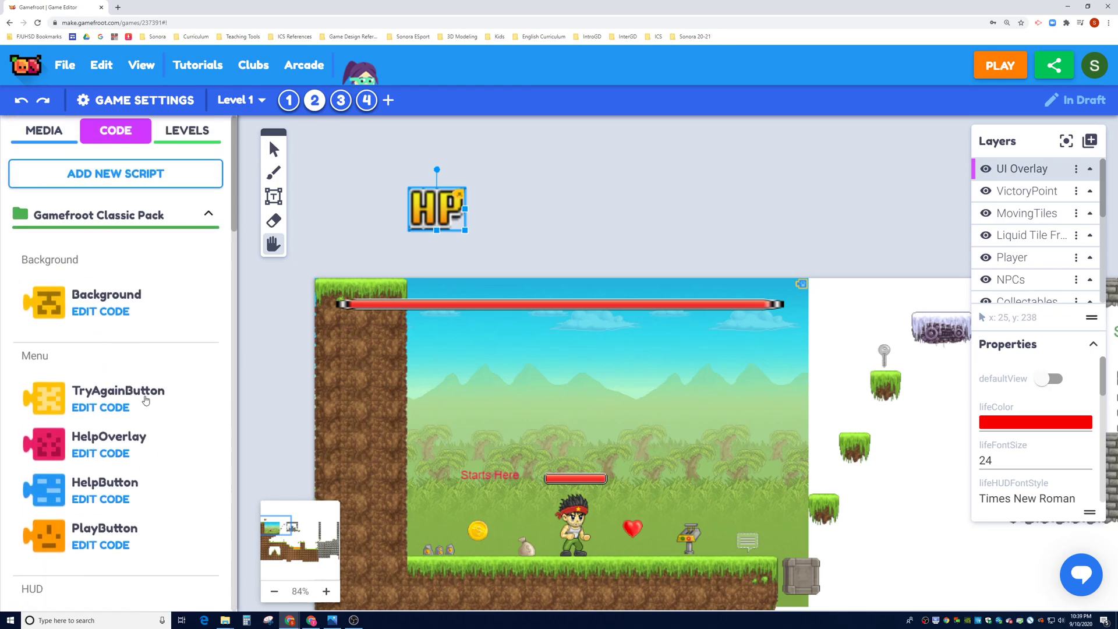
{"action": "left_click", "coordinate": [70, 140]}
{"action": "scroll", "coordinate": [218, 465], "scroll_direction": "down", "scroll_amount": 1}
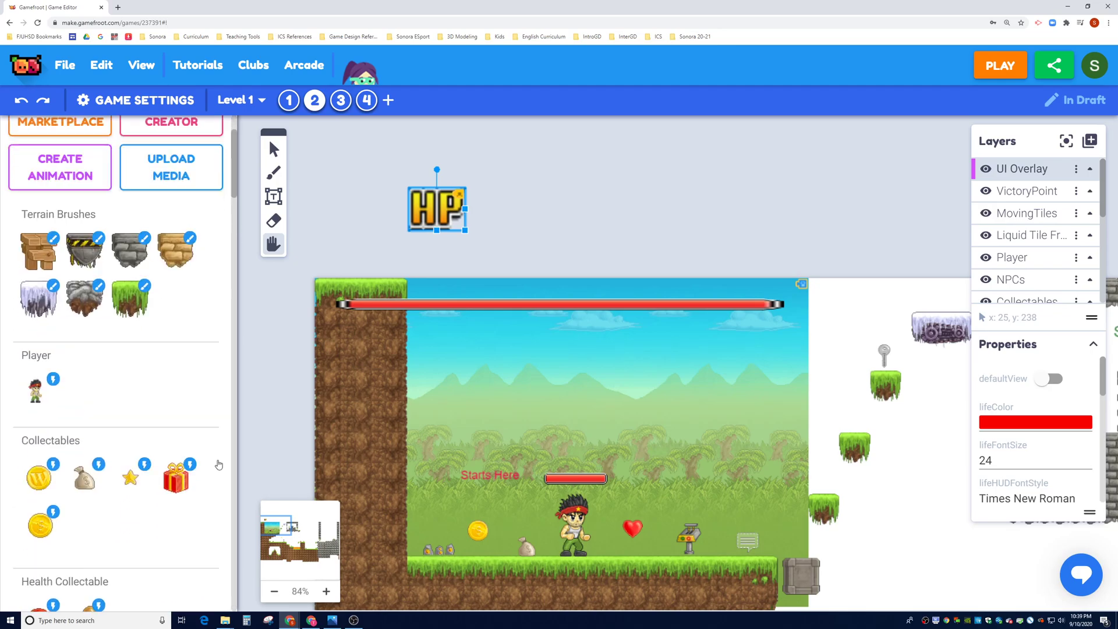
{"action": "scroll", "coordinate": [218, 466], "scroll_direction": "down", "scroll_amount": 4}
{"action": "scroll", "coordinate": [218, 466], "scroll_direction": "down", "scroll_amount": 1}
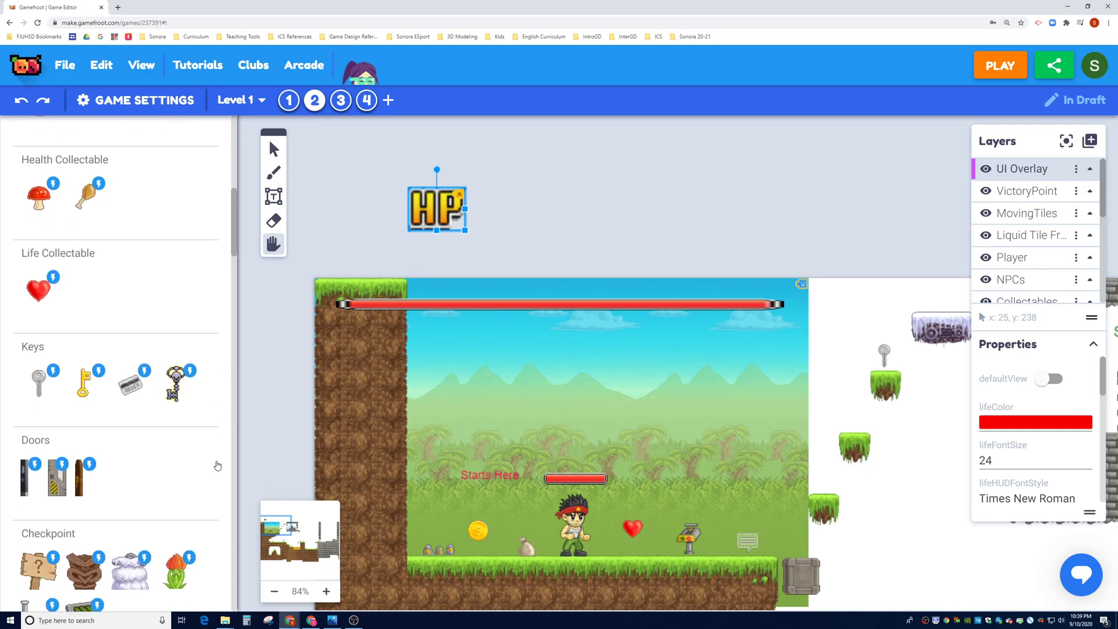
{"action": "left_click", "coordinate": [39, 291]}
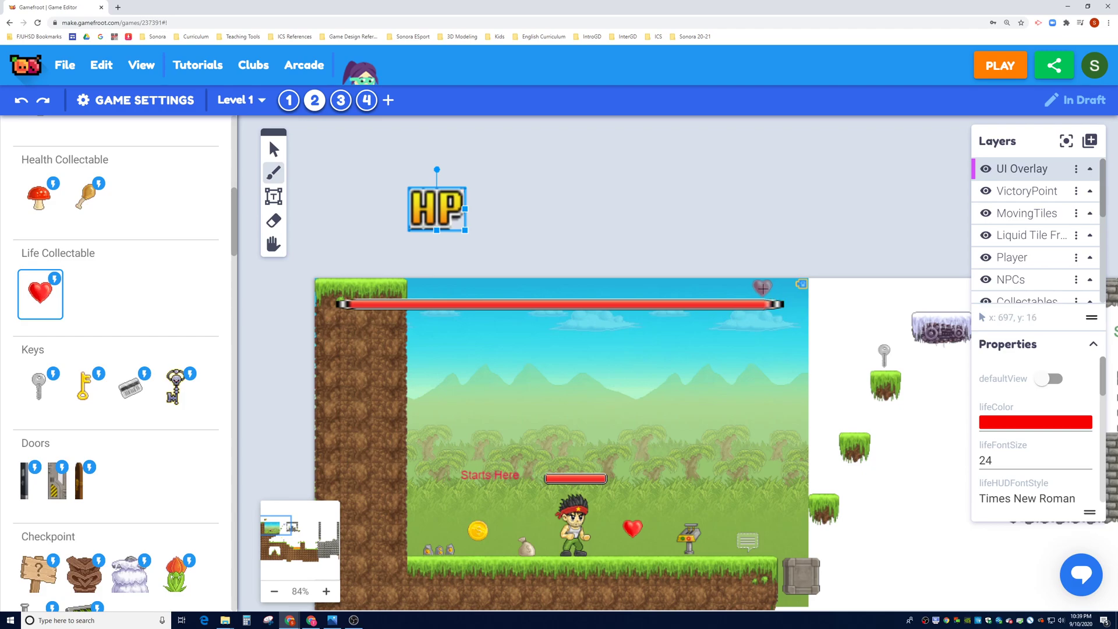
{"action": "left_click", "coordinate": [761, 293]}
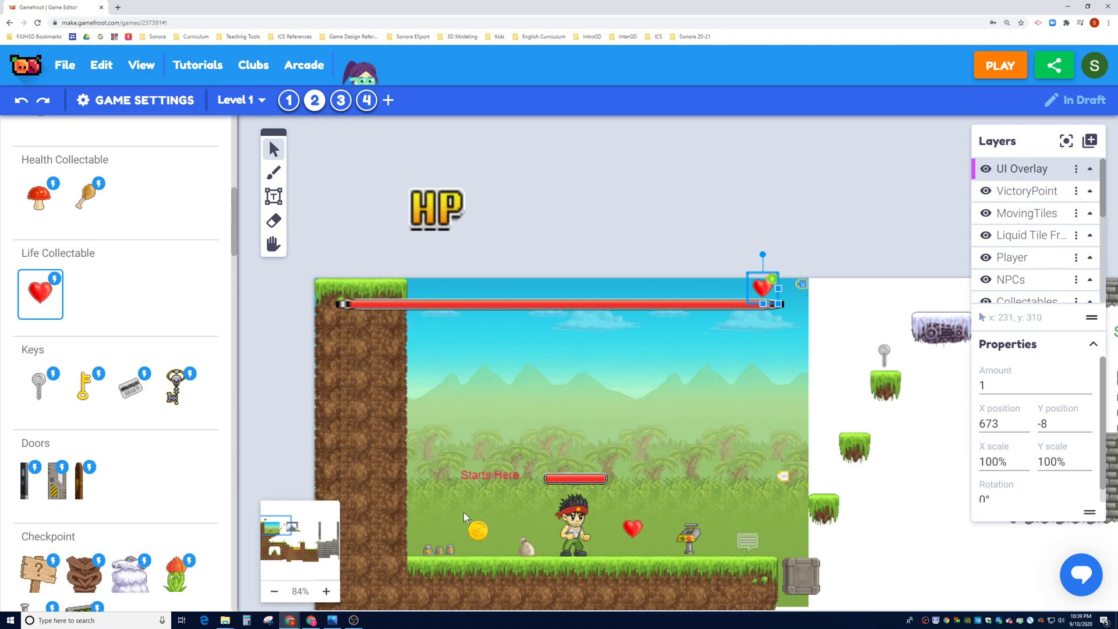
{"action": "scroll", "coordinate": [149, 456], "scroll_direction": "down", "scroll_amount": 1}
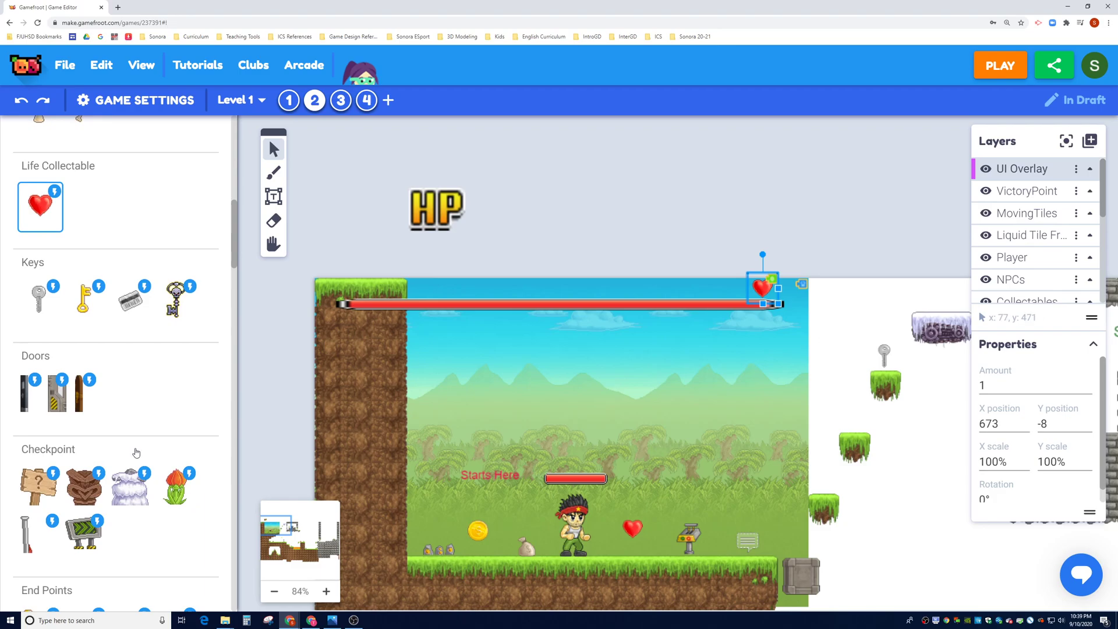
{"action": "scroll", "coordinate": [137, 453], "scroll_direction": "down", "scroll_amount": 3}
{"action": "scroll", "coordinate": [135, 454], "scroll_direction": "down", "scroll_amount": 5}
{"action": "scroll", "coordinate": [135, 453], "scroll_direction": "down", "scroll_amount": 1}
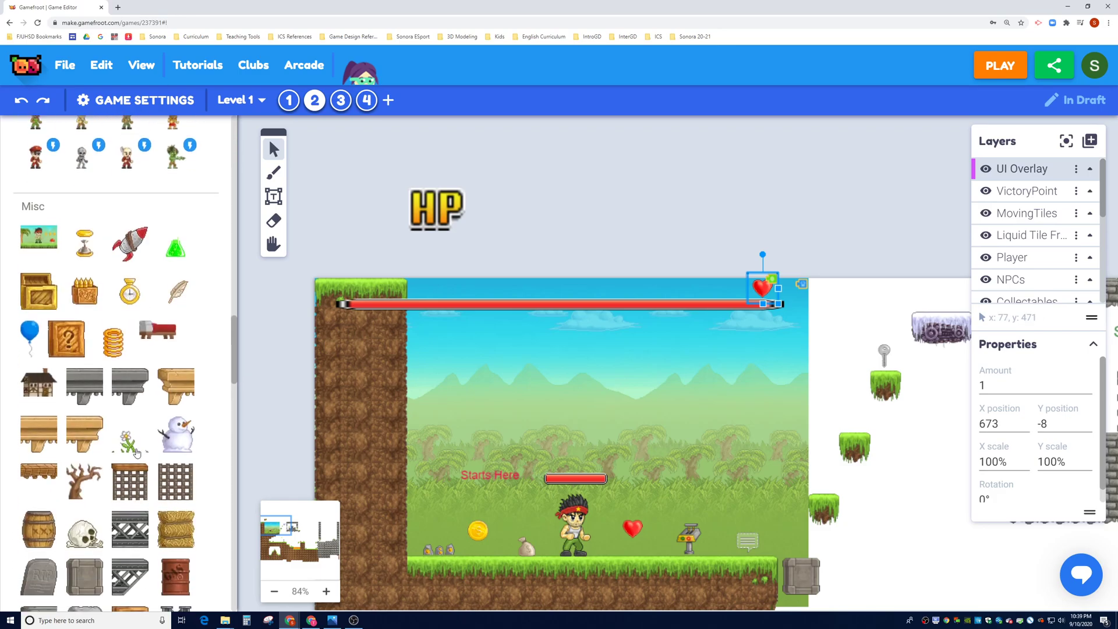
{"action": "scroll", "coordinate": [136, 453], "scroll_direction": "down", "scroll_amount": 1}
{"action": "scroll", "coordinate": [136, 454], "scroll_direction": "down", "scroll_amount": 2}
{"action": "scroll", "coordinate": [137, 453], "scroll_direction": "down", "scroll_amount": 2}
{"action": "scroll", "coordinate": [137, 453], "scroll_direction": "down", "scroll_amount": 2}
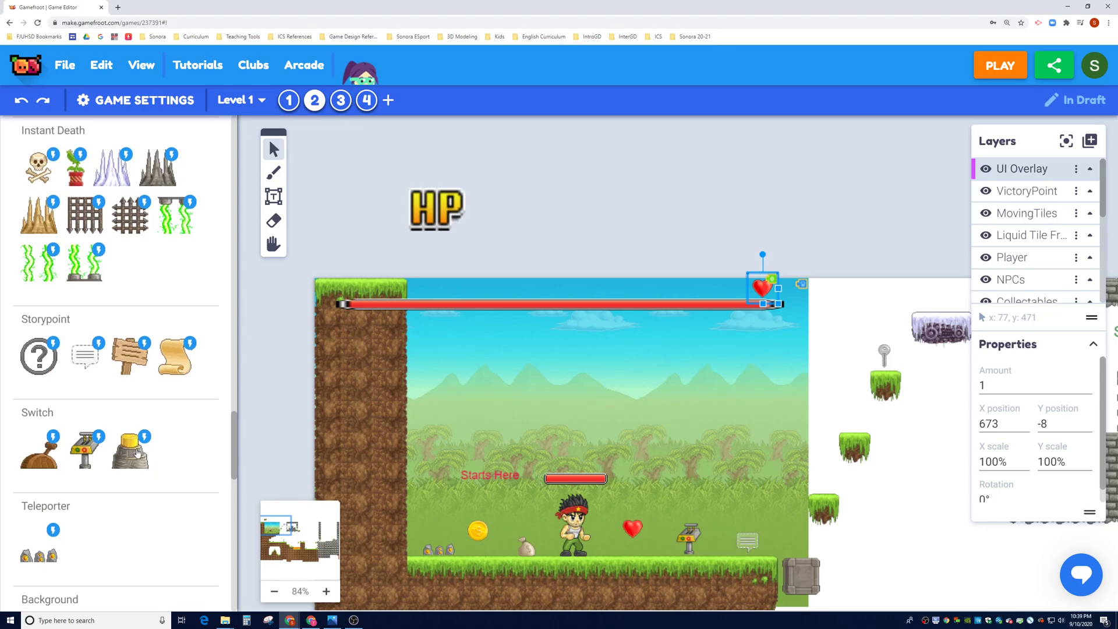
{"action": "scroll", "coordinate": [136, 454], "scroll_direction": "down", "scroll_amount": 2}
{"action": "scroll", "coordinate": [137, 453], "scroll_direction": "down", "scroll_amount": 2}
{"action": "scroll", "coordinate": [136, 454], "scroll_direction": "down", "scroll_amount": 2}
{"action": "scroll", "coordinate": [136, 454], "scroll_direction": "down", "scroll_amount": 2}
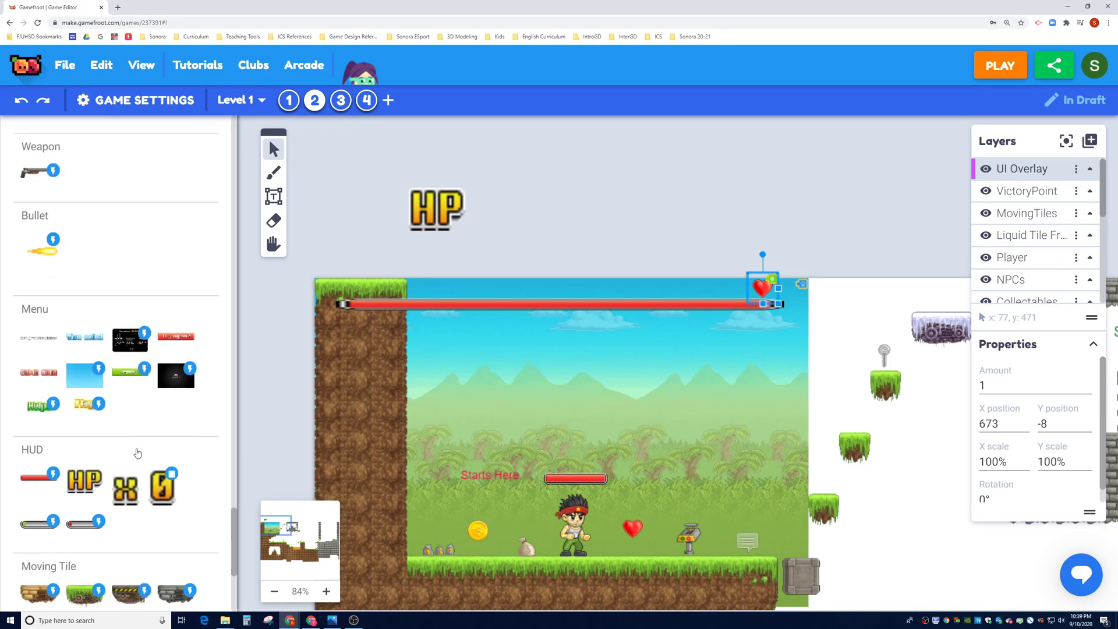
{"action": "scroll", "coordinate": [137, 453], "scroll_direction": "down", "scroll_amount": 2}
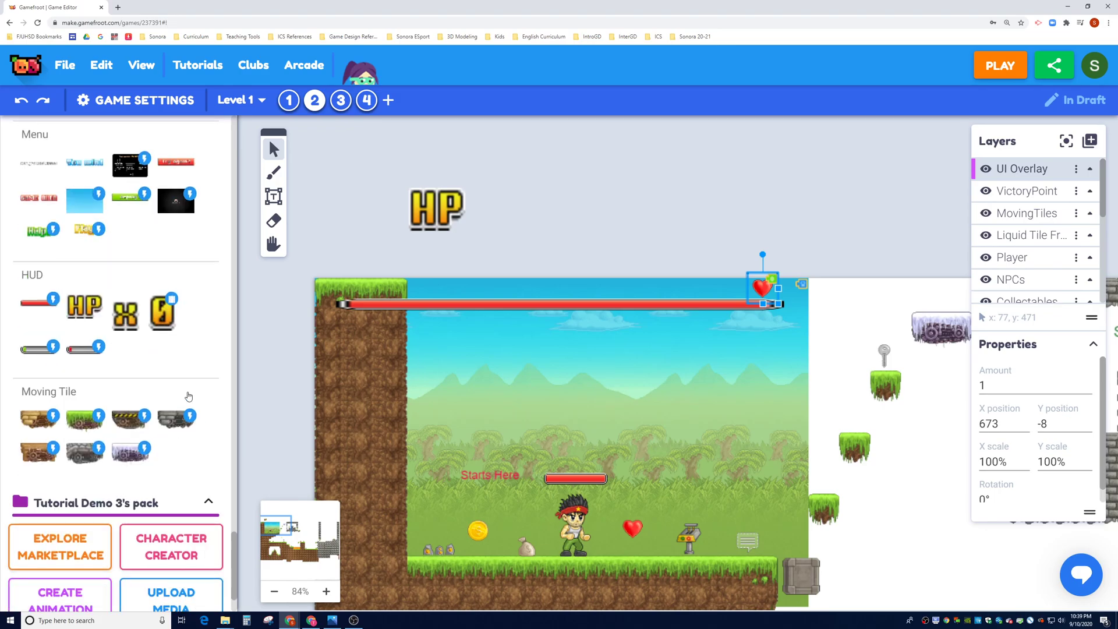
{"action": "scroll", "coordinate": [188, 396], "scroll_direction": "up", "scroll_amount": 2}
{"action": "scroll", "coordinate": [188, 397], "scroll_direction": "up", "scroll_amount": 4}
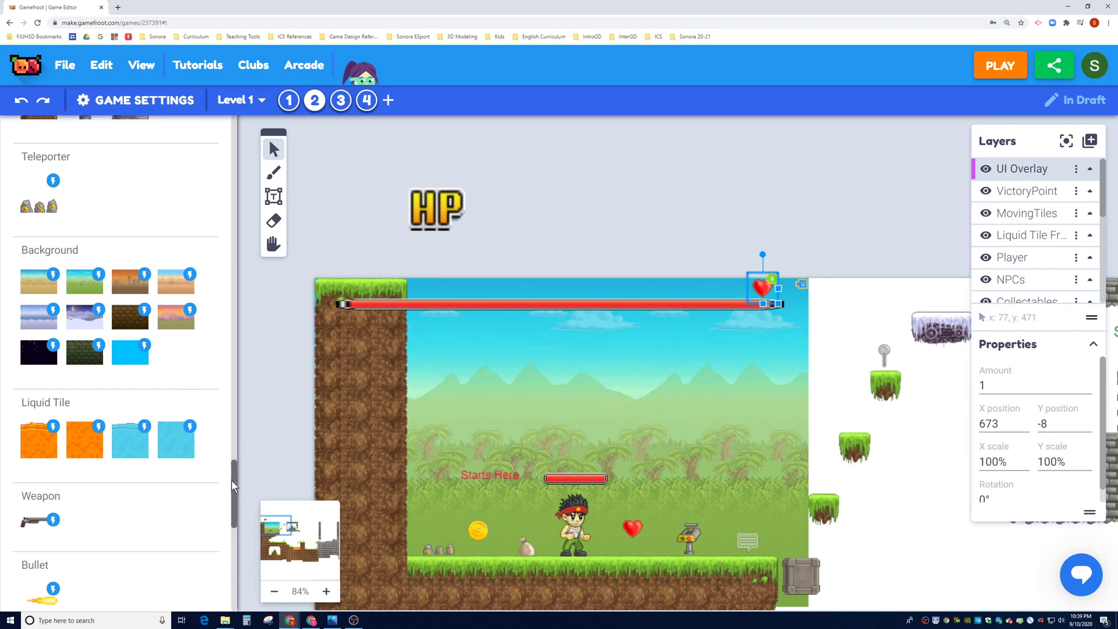
{"action": "left_click_drag", "start_coordinate": [231, 479], "coordinate": [243, 180]}
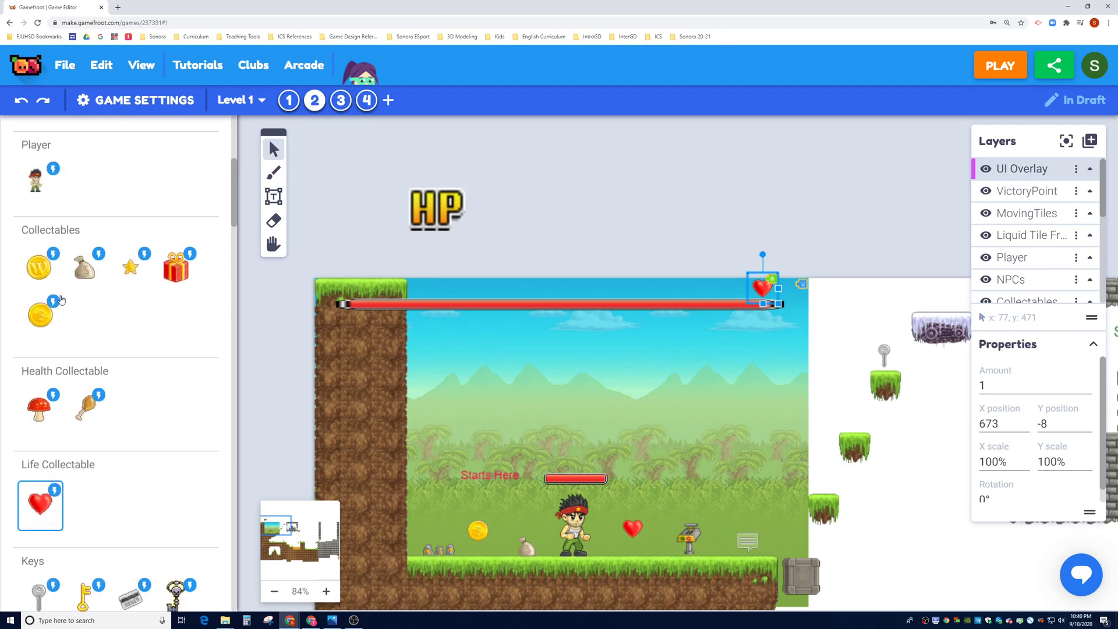
{"action": "left_click", "coordinate": [42, 315]}
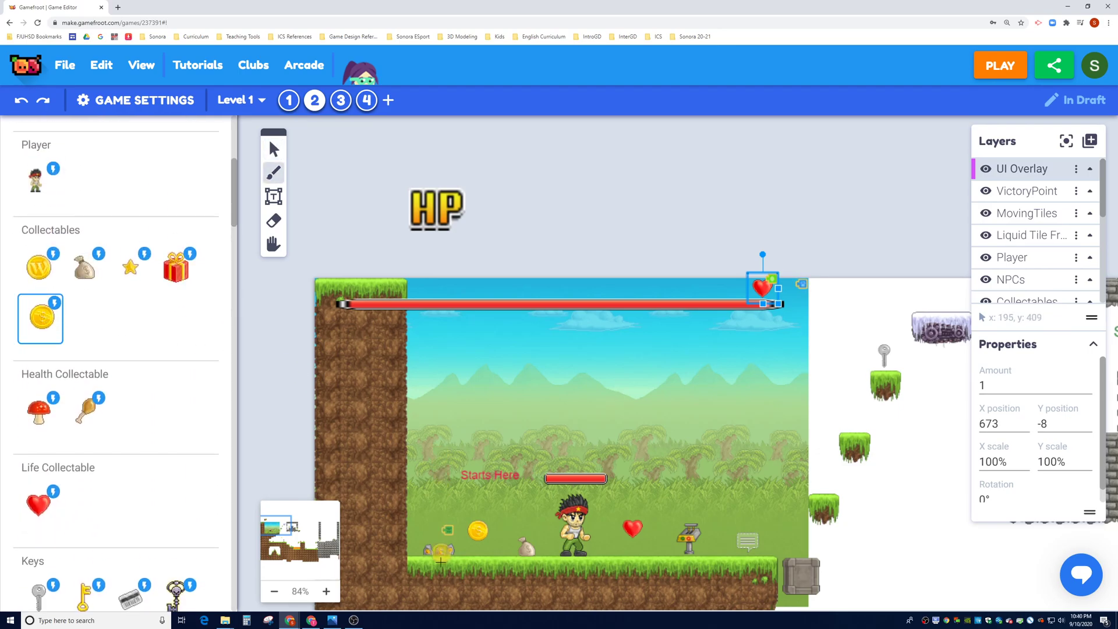
{"action": "left_click", "coordinate": [349, 578]}
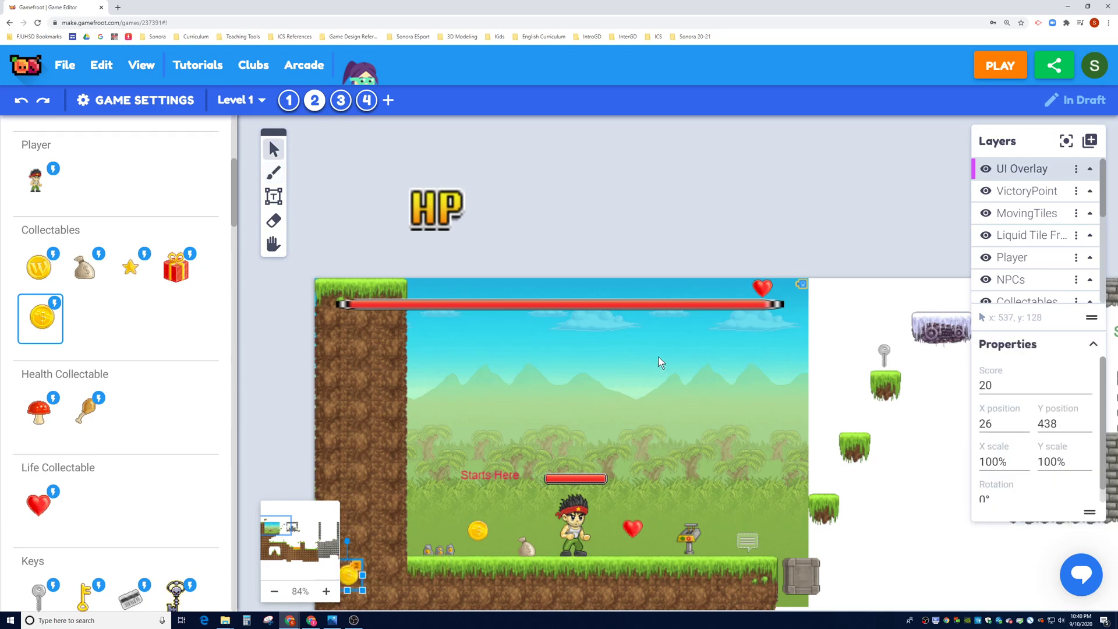
{"action": "left_click", "coordinate": [764, 291]}
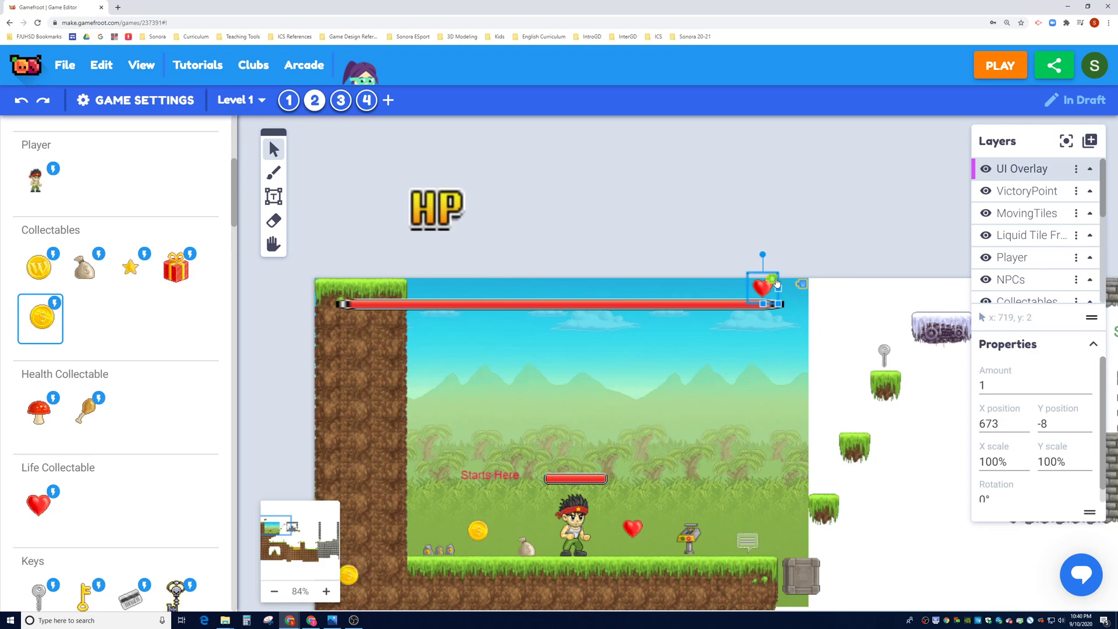
{"action": "right_click", "coordinate": [763, 289]}
{"action": "mouse_move", "coordinate": [837, 302]}
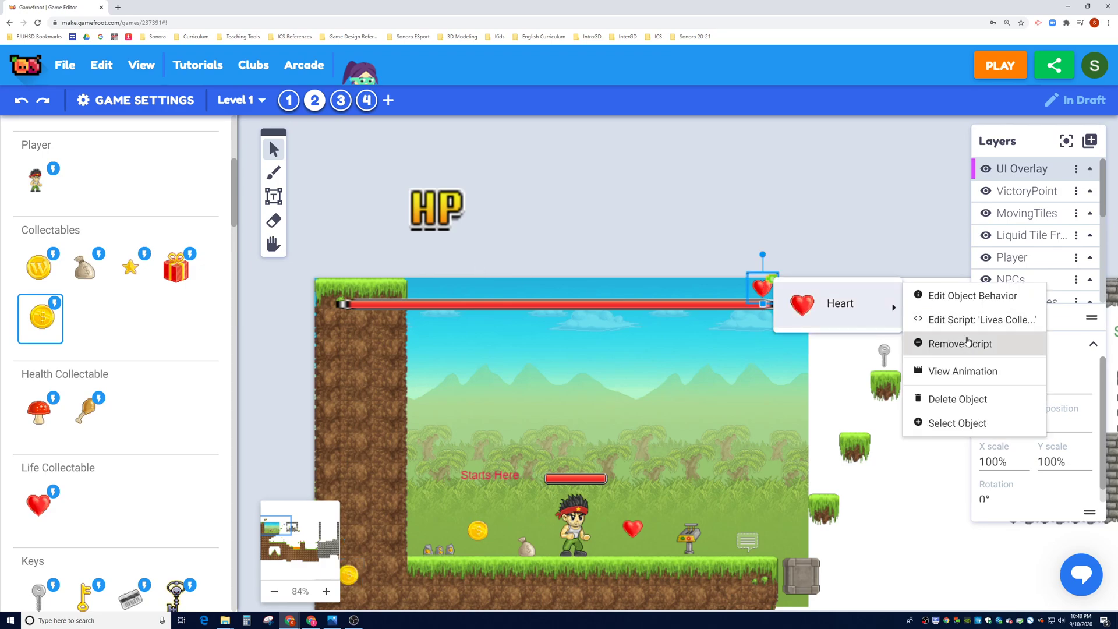
{"action": "left_click", "coordinate": [971, 343]}
{"action": "left_click", "coordinate": [355, 576]}
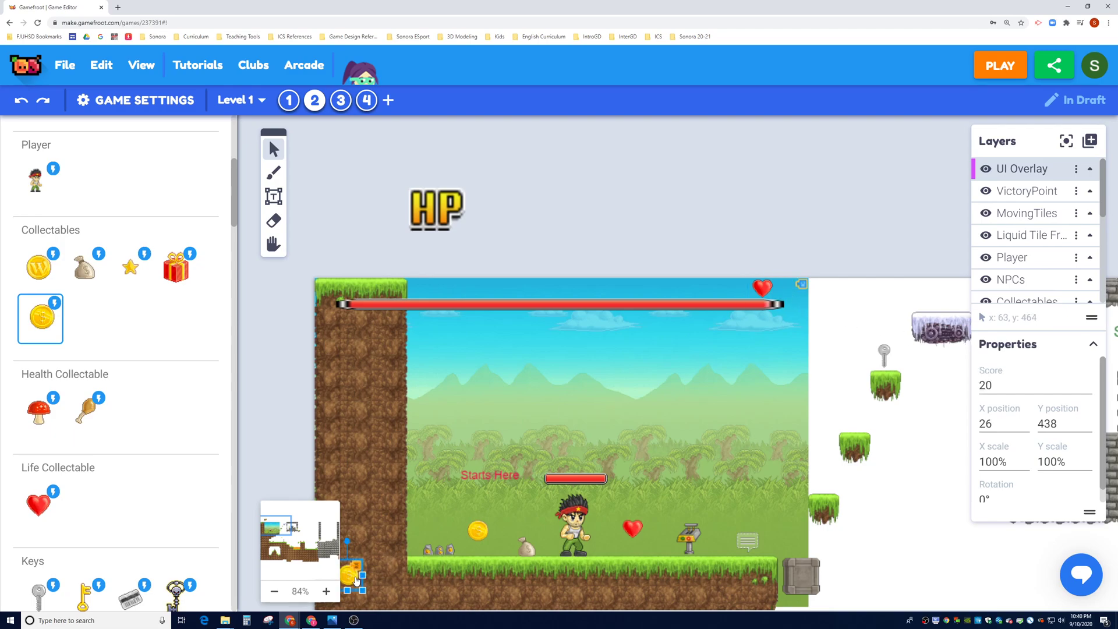
{"action": "right_click", "coordinate": [355, 575]}
{"action": "left_click", "coordinate": [609, 519]}
{"action": "left_click", "coordinate": [560, 287]}
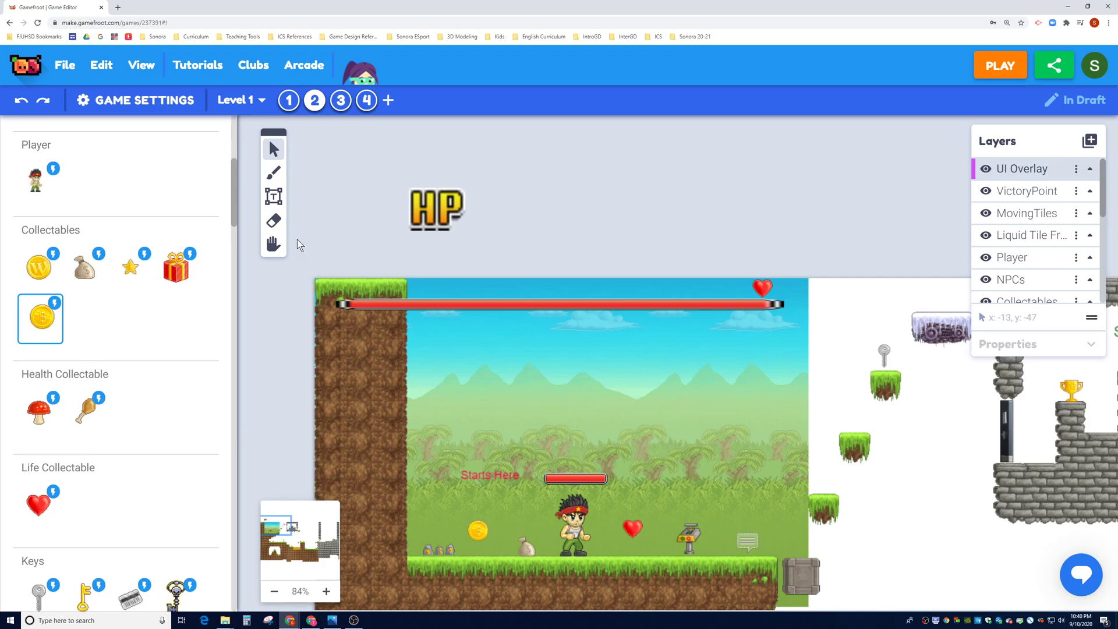
Pan the level view up and right and expand the UI Overlay layer
{"action": "left_click", "coordinate": [273, 243]}
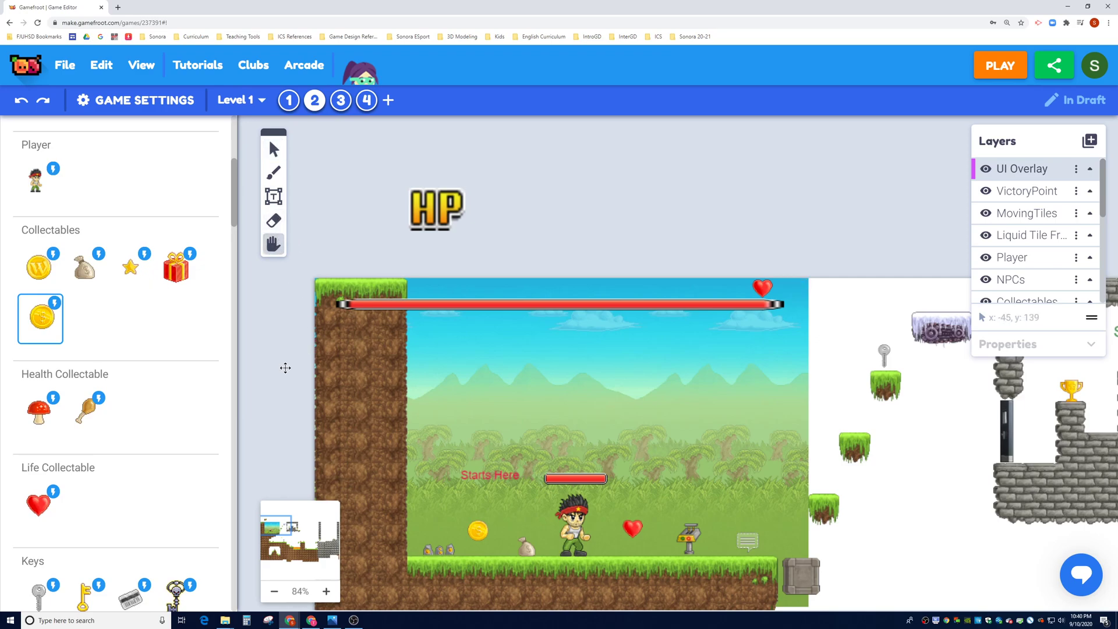
{"action": "mouse_move", "coordinate": [285, 367]}
{"action": "left_mouse_down"}
{"action": "mouse_move", "coordinate": [410, 327]}
{"action": "mouse_move", "coordinate": [356, 257]}
{"action": "left_mouse_up"}
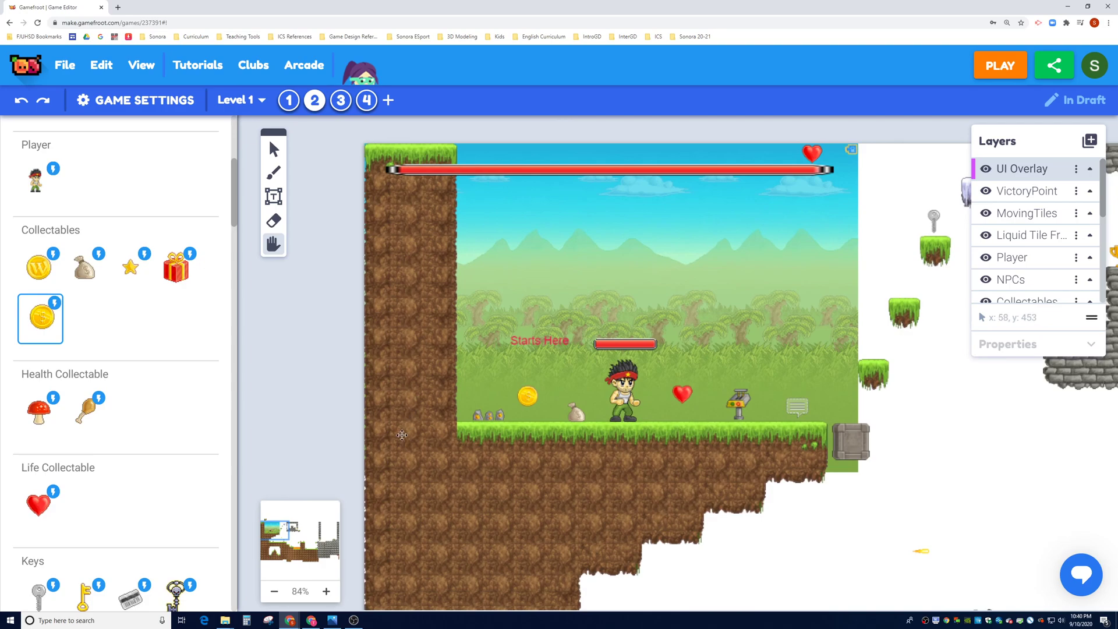
{"action": "left_click", "coordinate": [1088, 169]}
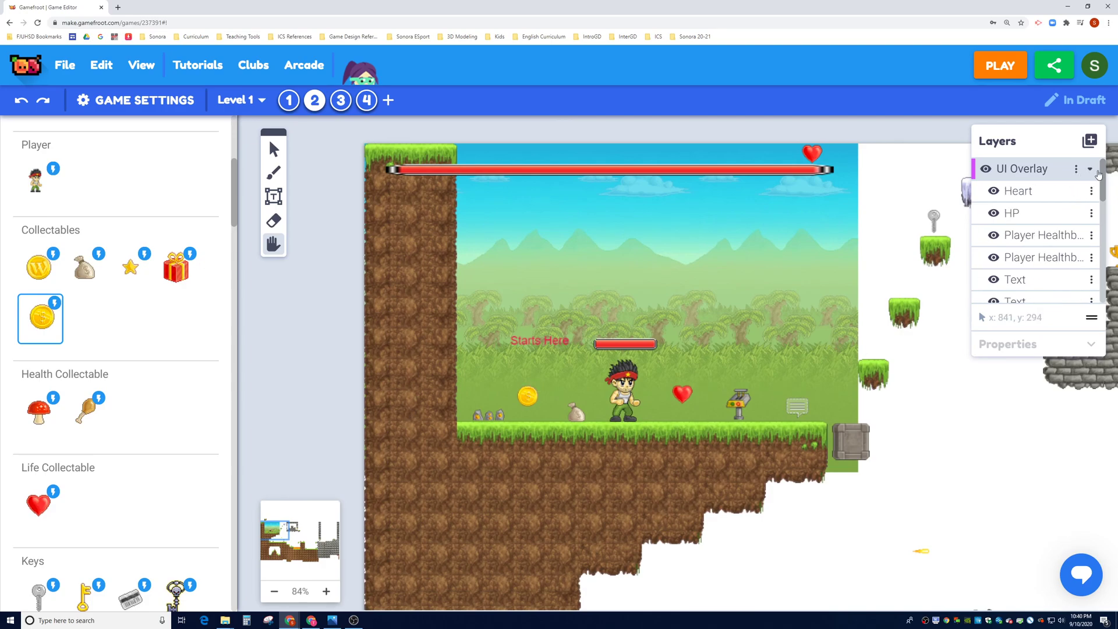
{"action": "scroll", "coordinate": [1027, 256], "scroll_direction": "down", "scroll_amount": 2}
{"action": "scroll", "coordinate": [1027, 255], "scroll_direction": "up", "scroll_amount": 2}
Select the Heart, HP, Player Healthbar and Text layers in turn, ending on Heart
{"action": "left_click", "coordinate": [1027, 197]}
{"action": "left_click", "coordinate": [1027, 217]}
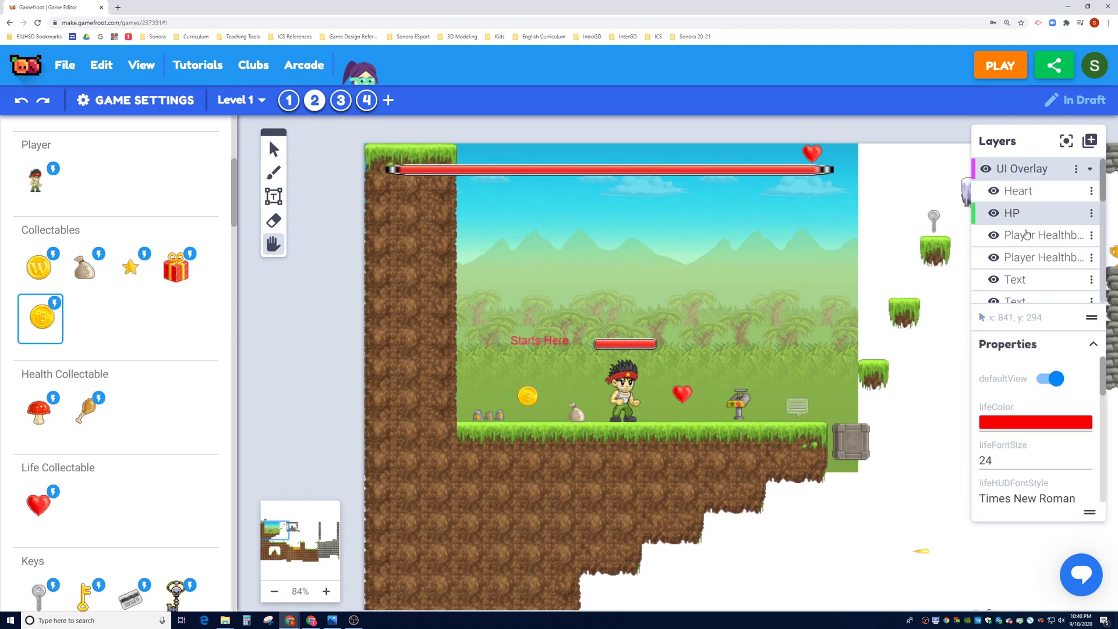
{"action": "left_click", "coordinate": [1027, 236]}
{"action": "left_click", "coordinate": [1025, 259]}
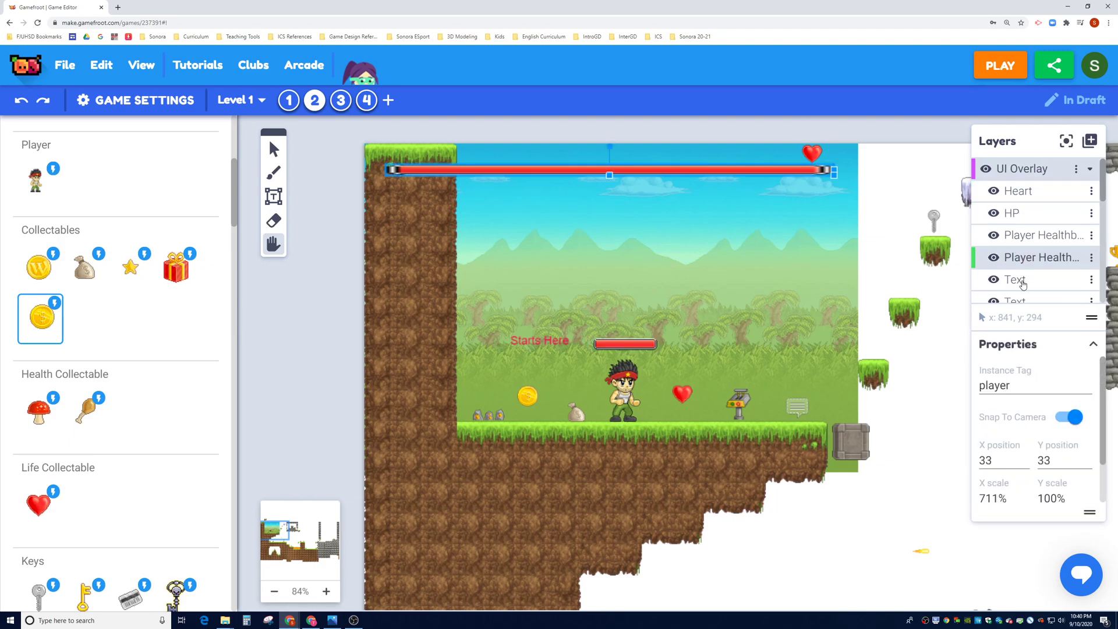
{"action": "left_click", "coordinate": [1023, 284]}
{"action": "scroll", "coordinate": [1020, 291], "scroll_direction": "down", "scroll_amount": 1}
{"action": "left_click", "coordinate": [1021, 260]}
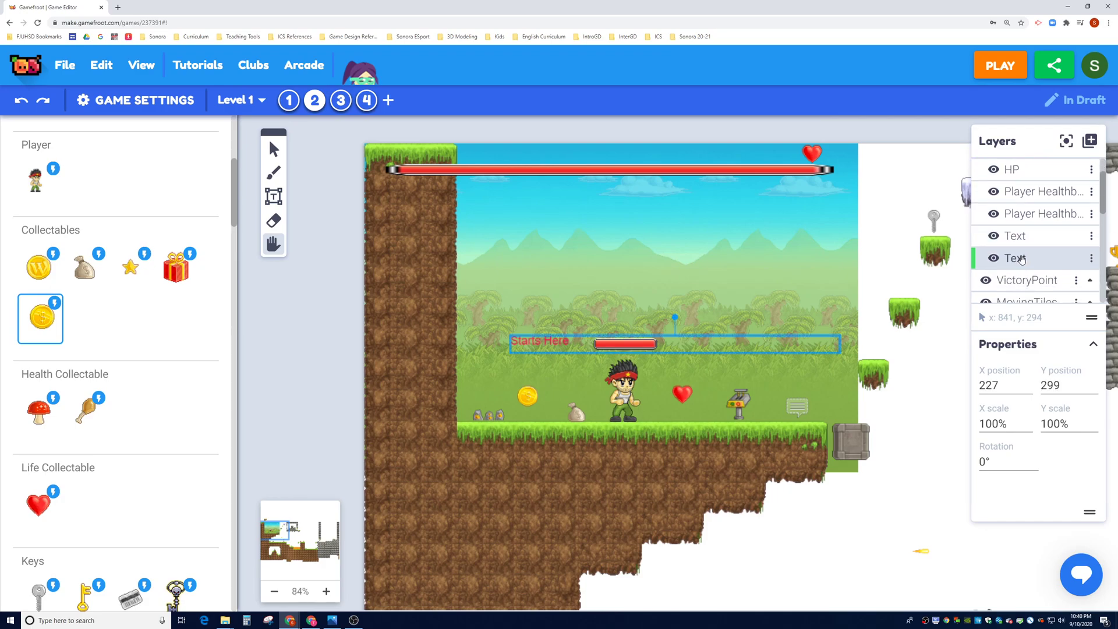
{"action": "scroll", "coordinate": [1020, 261], "scroll_direction": "up", "scroll_amount": 1}
{"action": "left_click", "coordinate": [1018, 198]}
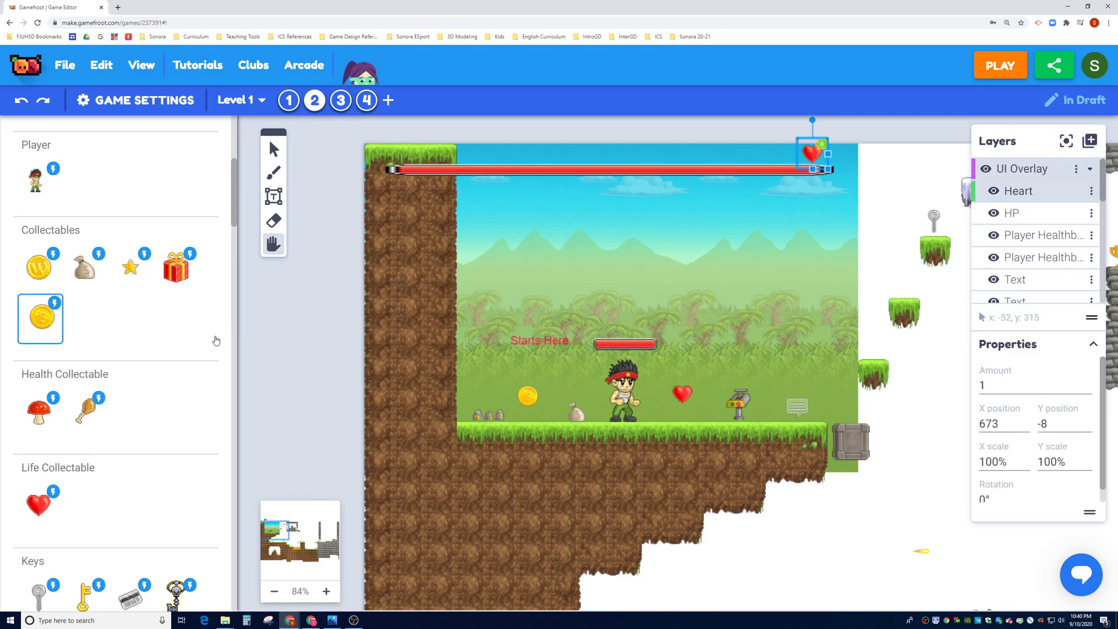
Paint a Coin onto the dirt wall and move it up beside the starting ledge
{"action": "left_click", "coordinate": [42, 319]}
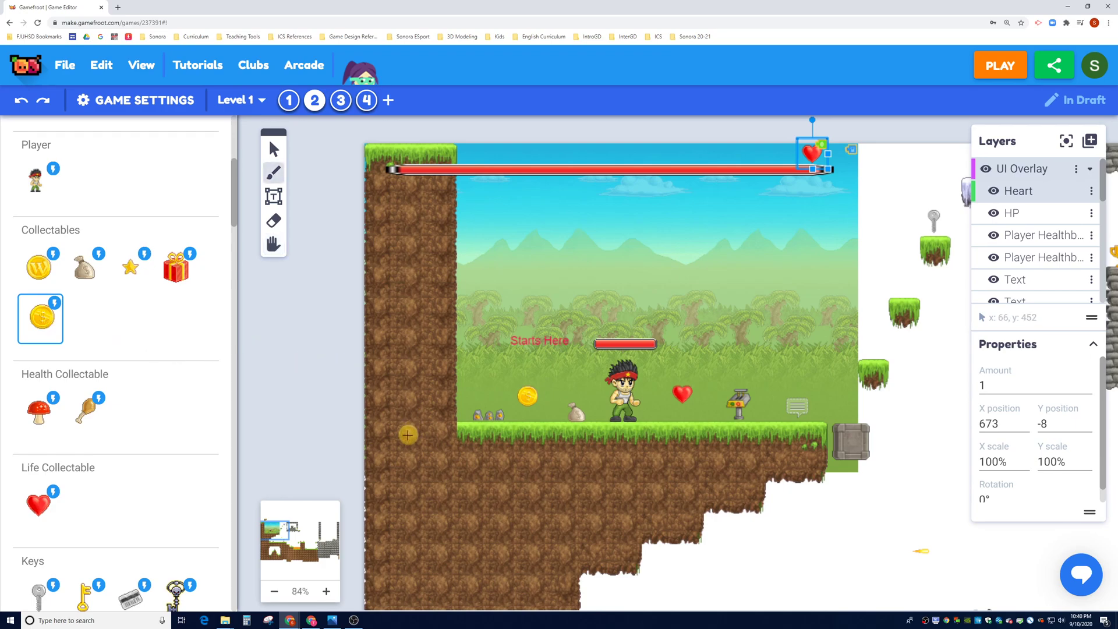
{"action": "left_click", "coordinate": [398, 448]}
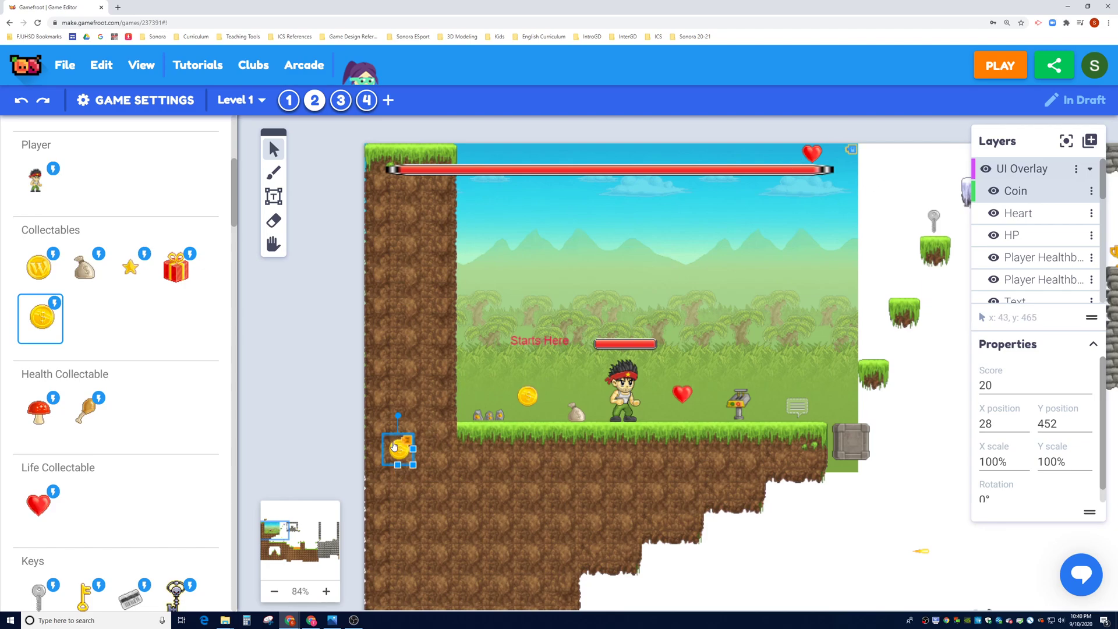
{"action": "left_click_drag", "start_coordinate": [398, 448], "coordinate": [406, 426]}
{"action": "left_click", "coordinate": [407, 426]}
Inspect and dismiss the context menus of the coin and the heart icon
{"action": "right_click", "coordinate": [415, 419]}
{"action": "mouse_move", "coordinate": [513, 442]}
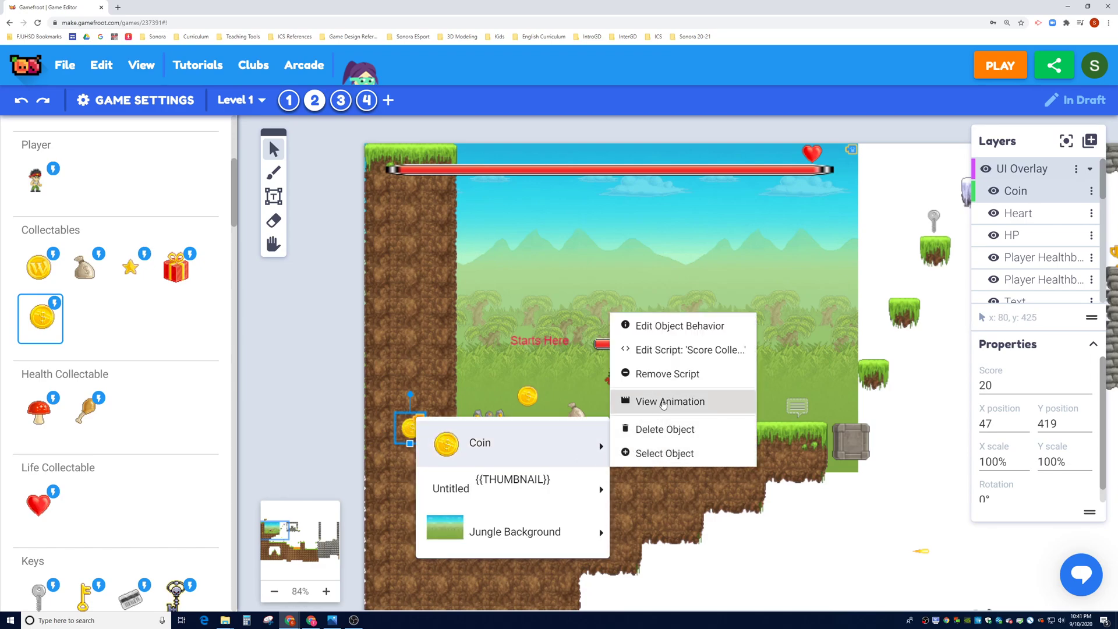
{"action": "left_click", "coordinate": [667, 375]}
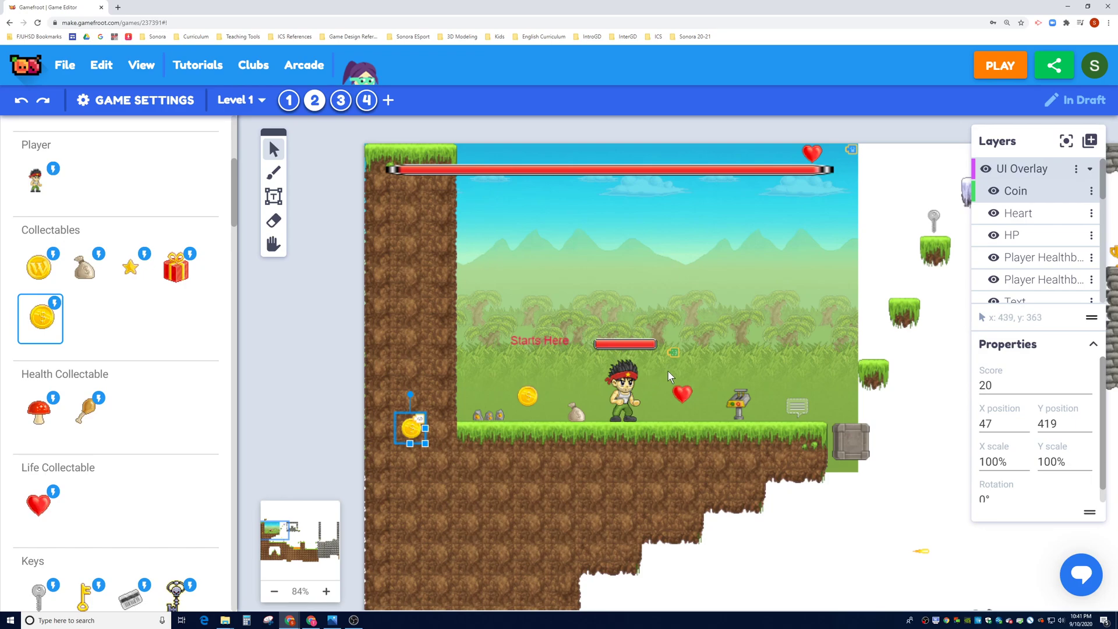
{"action": "left_click", "coordinate": [813, 155]}
{"action": "right_click", "coordinate": [813, 154]}
{"action": "mouse_move", "coordinate": [884, 169]}
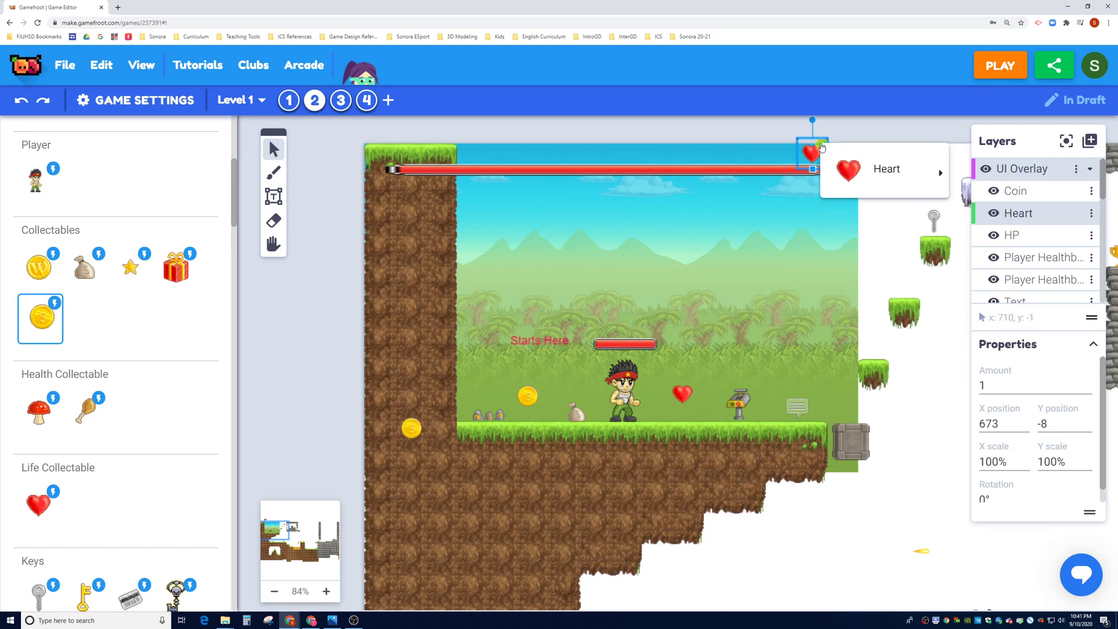
{"action": "left_click", "coordinate": [997, 207]}
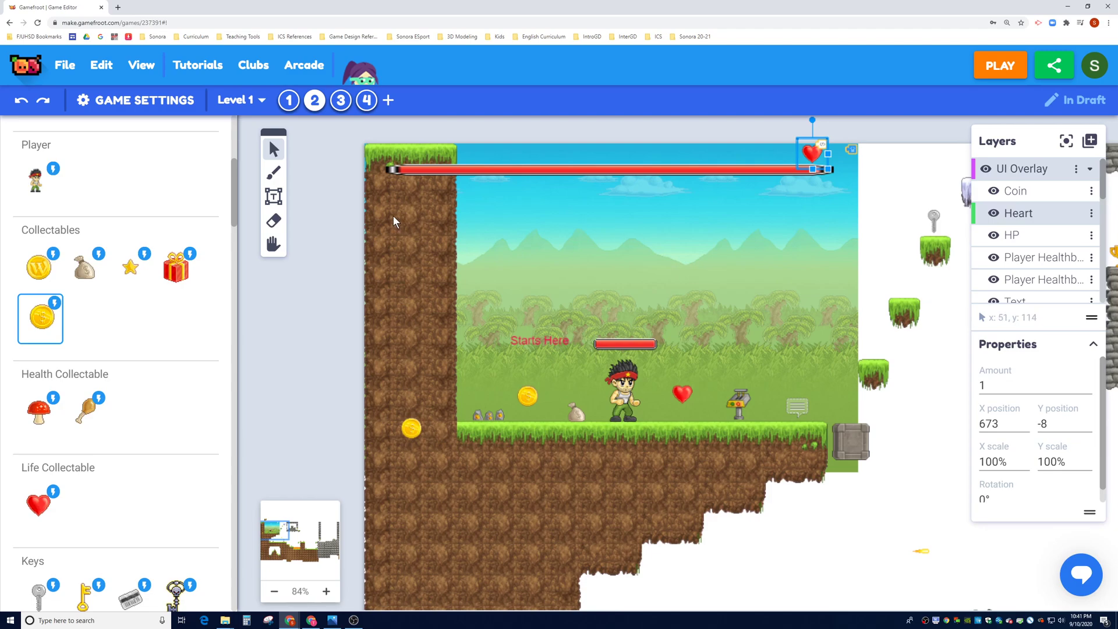
Show the available scripts list and select the coin and heart icons
{"action": "left_click_drag", "start_coordinate": [234, 226], "coordinate": [239, 179]}
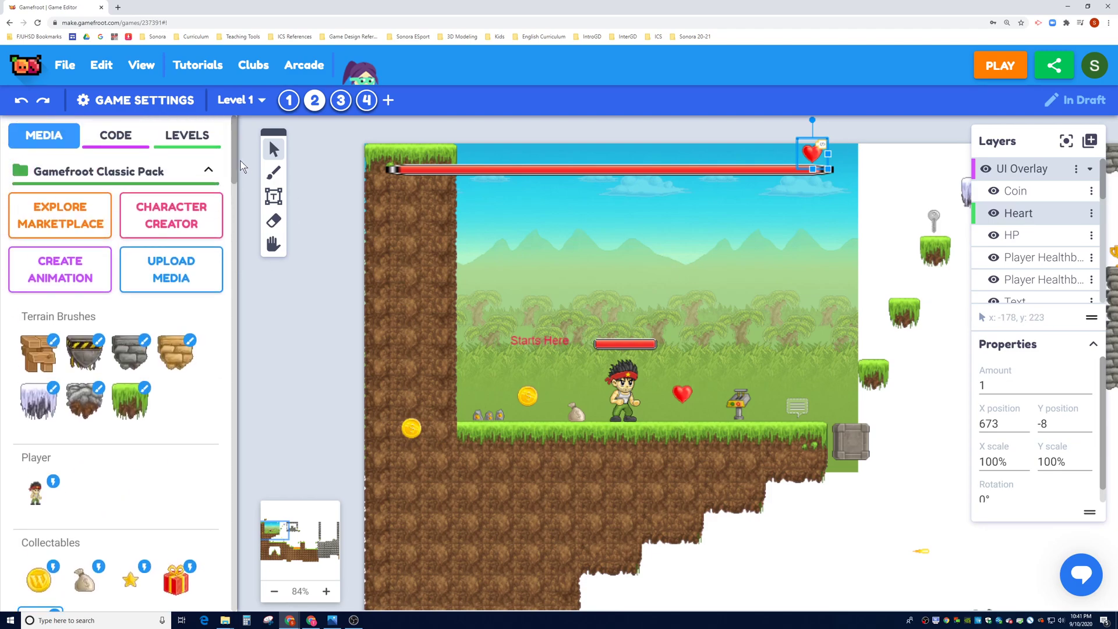
{"action": "left_click", "coordinate": [135, 145]}
{"action": "scroll", "coordinate": [192, 375], "scroll_direction": "down", "scroll_amount": 1}
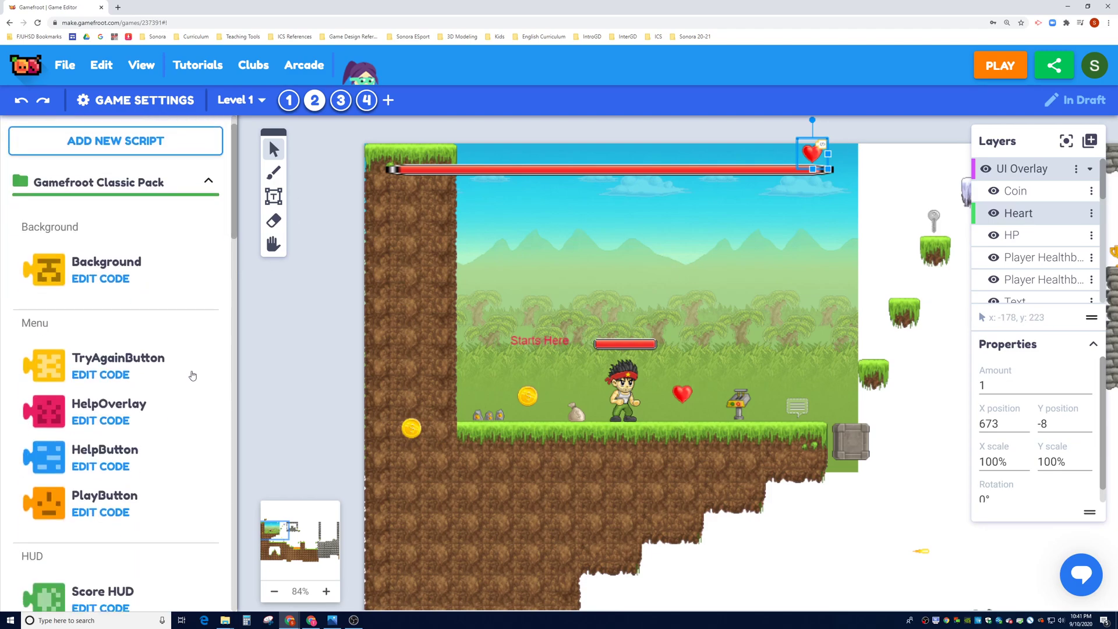
{"action": "scroll", "coordinate": [192, 376], "scroll_direction": "down", "scroll_amount": 2}
{"action": "scroll", "coordinate": [192, 376], "scroll_direction": "down", "scroll_amount": 1}
{"action": "scroll", "coordinate": [192, 376], "scroll_direction": "down", "scroll_amount": 1}
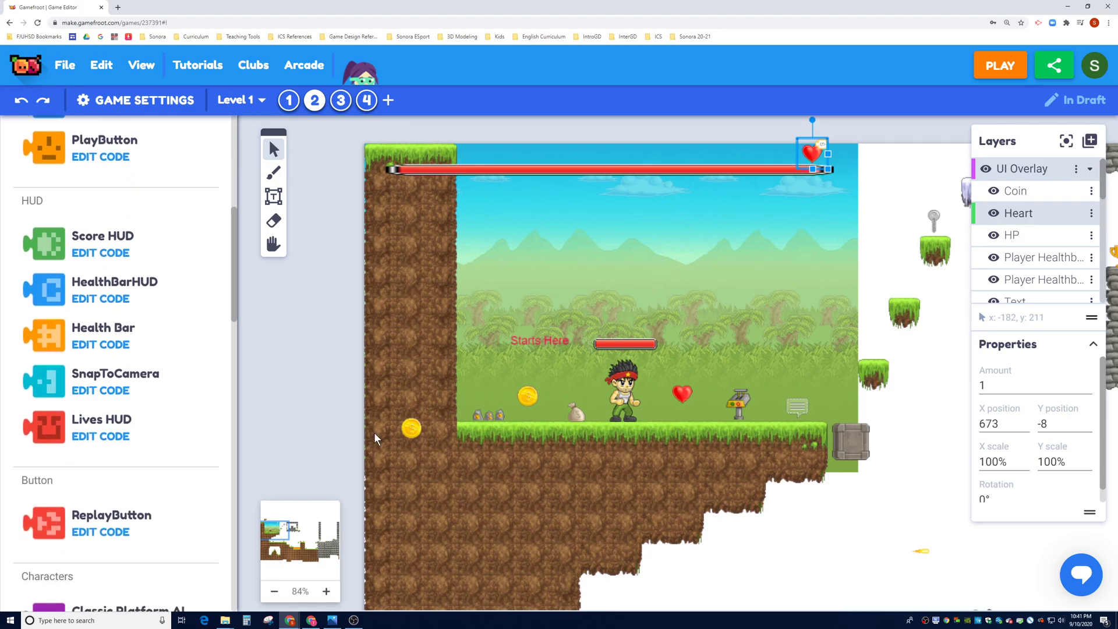
{"action": "left_click", "coordinate": [410, 426]}
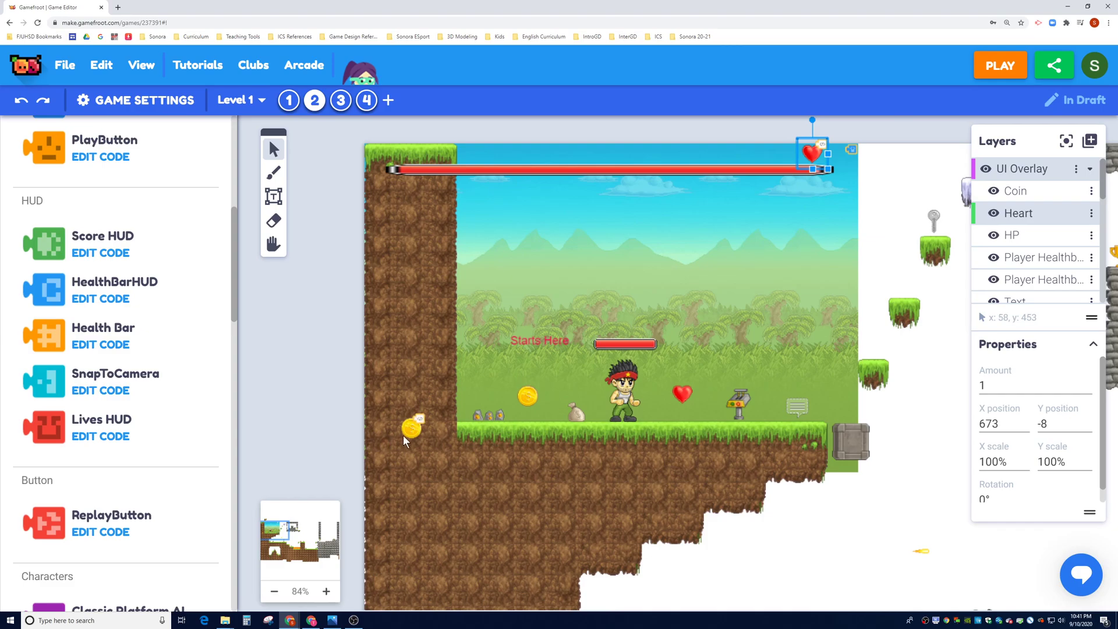
{"action": "left_click", "coordinate": [812, 154]}
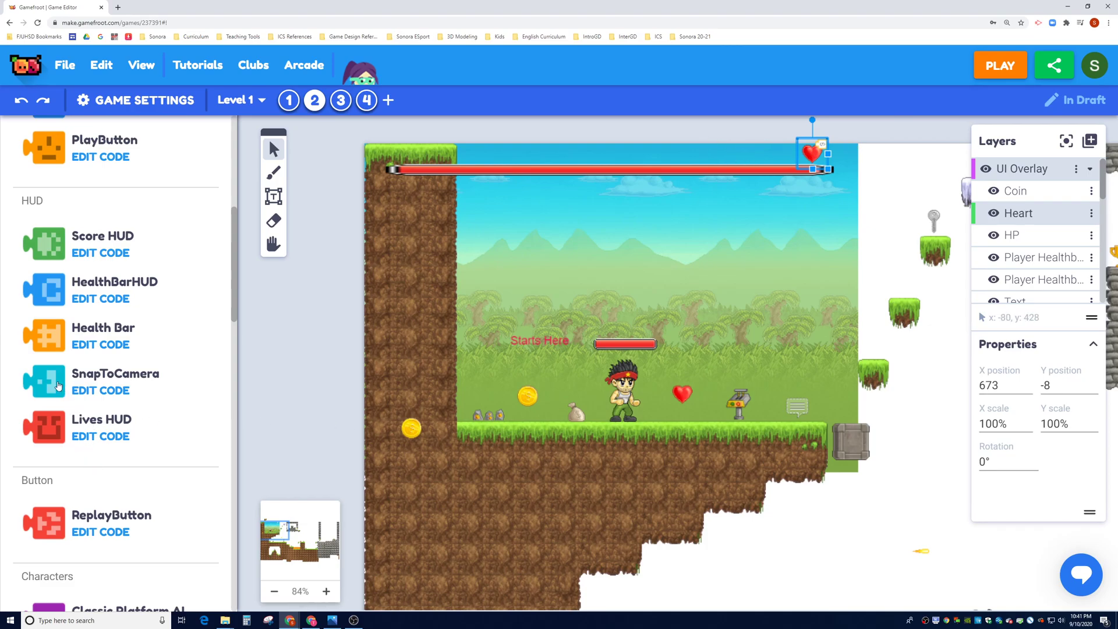
Attach the SnapToCamera HUD script to the heart and launch a playtest
{"action": "left_click_drag", "start_coordinate": [53, 384], "coordinate": [812, 154]}
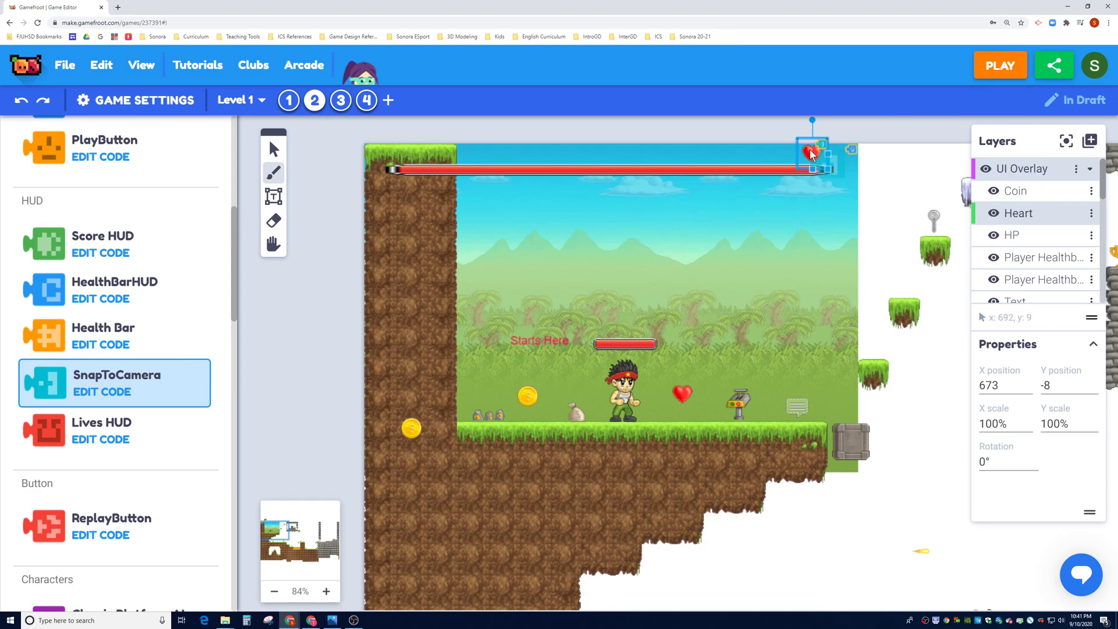
{"action": "mouse_move", "coordinate": [810, 154]}
{"action": "left_mouse_down"}
{"action": "mouse_move", "coordinate": [409, 429]}
{"action": "mouse_move", "coordinate": [393, 426]}
{"action": "left_mouse_up"}
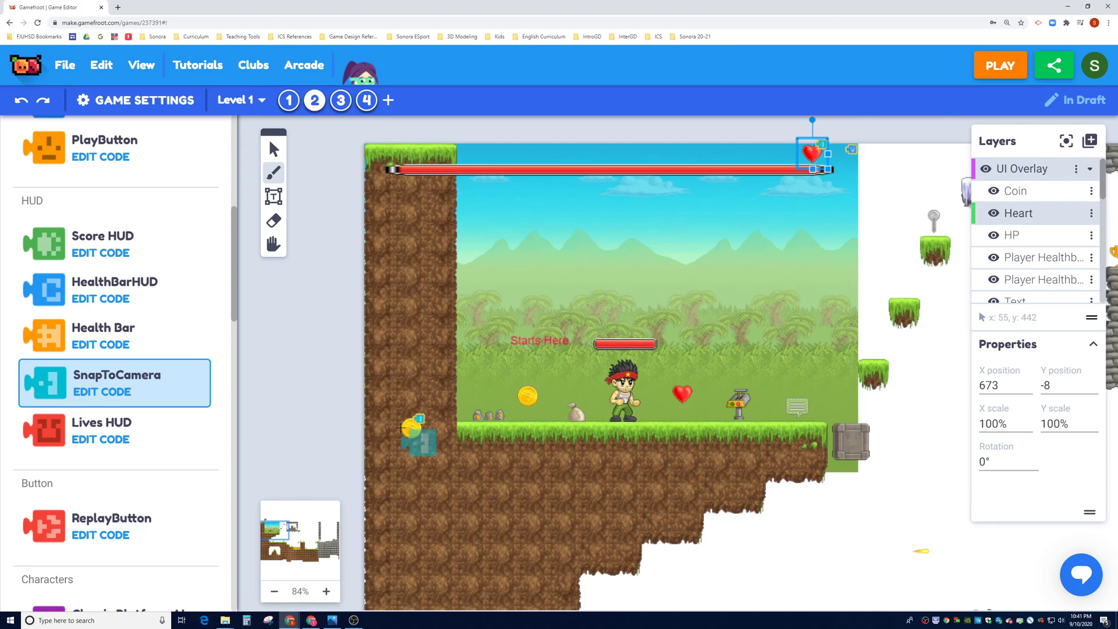
{"action": "left_click_drag", "start_coordinate": [407, 435], "coordinate": [832, 162]}
{"action": "left_click", "coordinate": [1014, 75]}
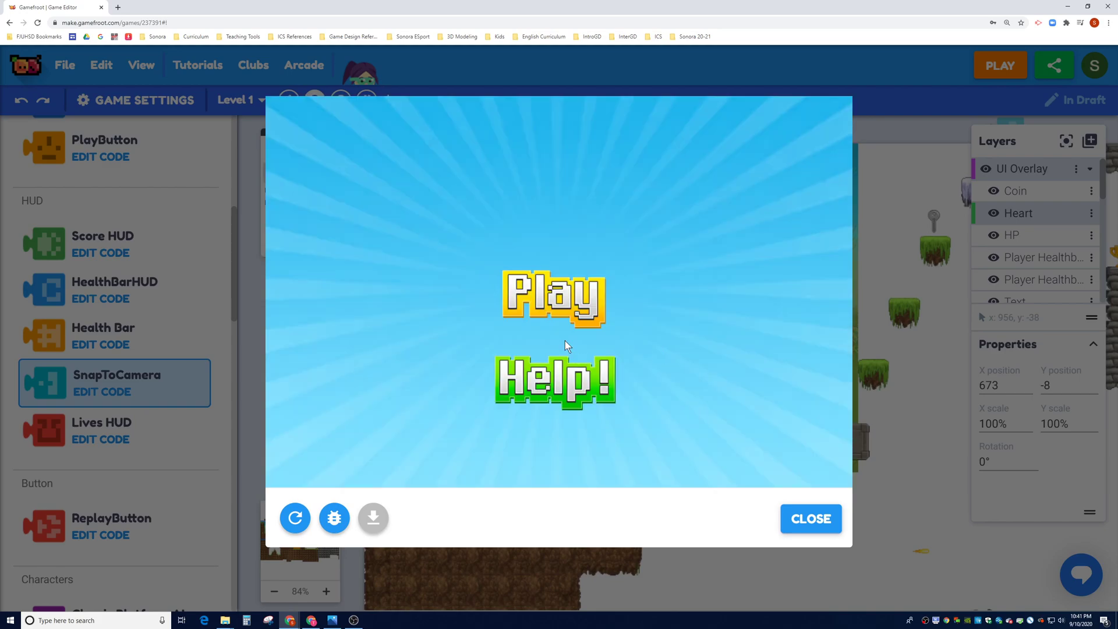
Start the level and walk and jump the character with the arrow keys to check the HUD
{"action": "left_click", "coordinate": [541, 306]}
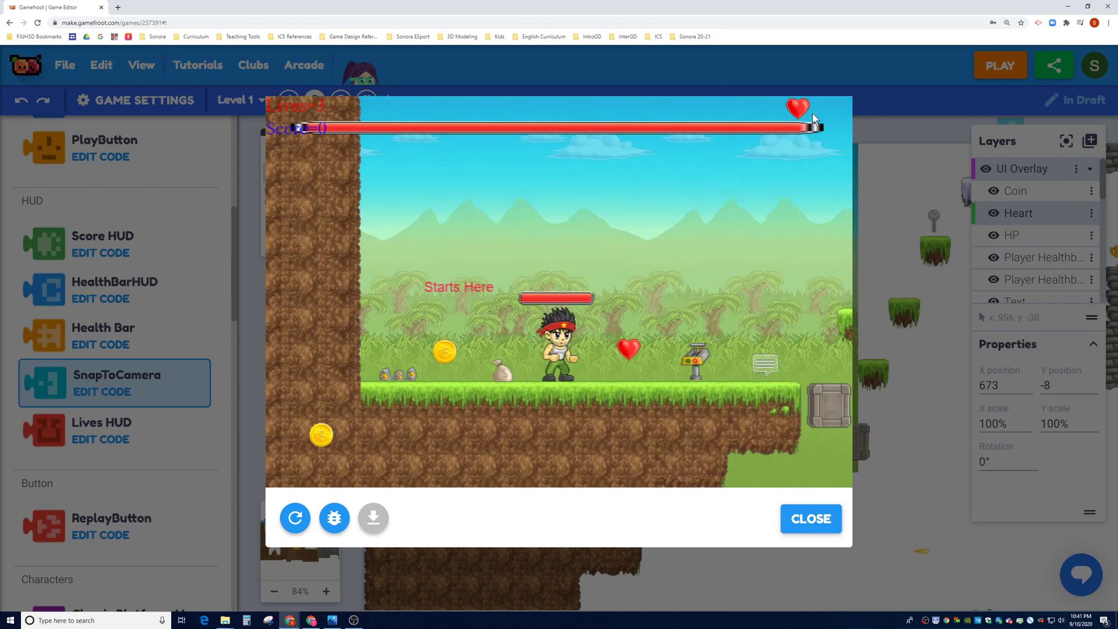
{"action": "key", "text": "Right"}
{"action": "key", "text": "Left"}
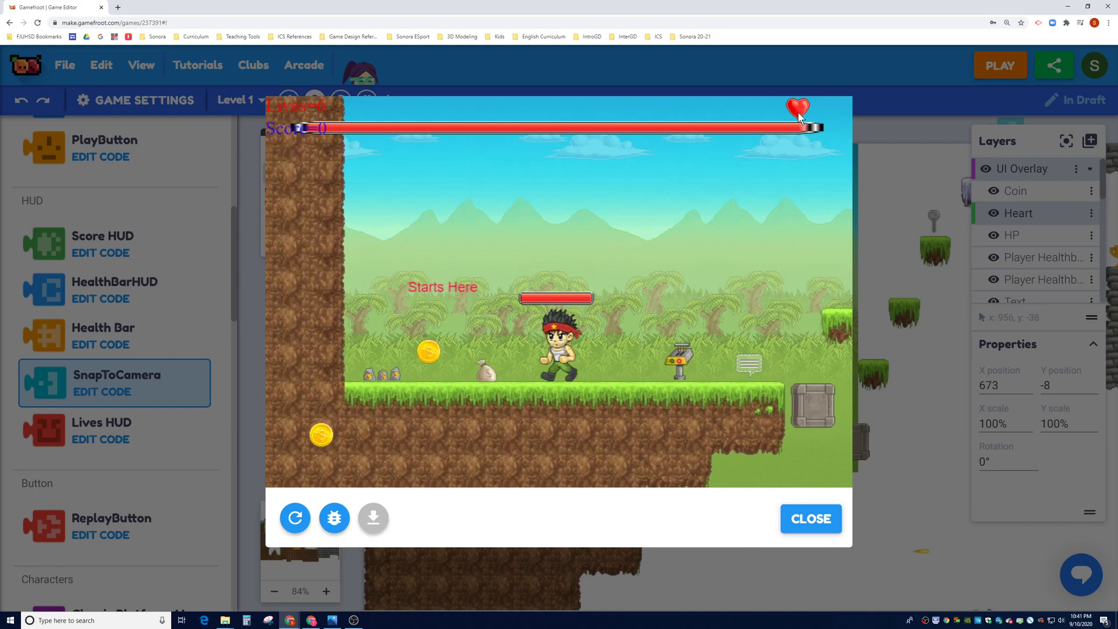
{"action": "key", "text": "Up"}
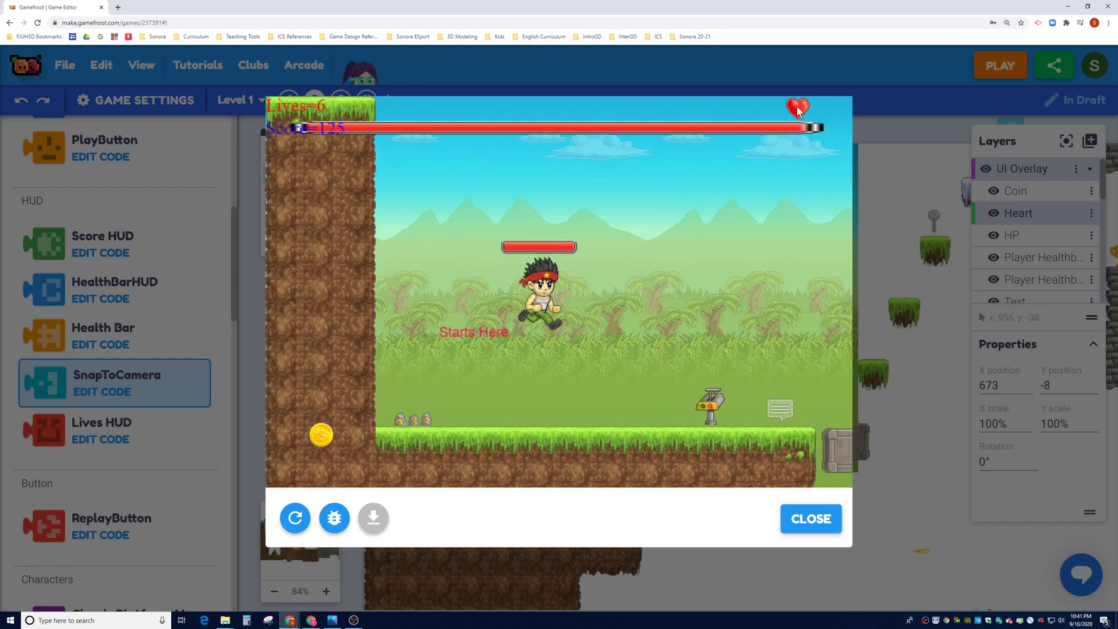
{"action": "key", "text": "Right"}
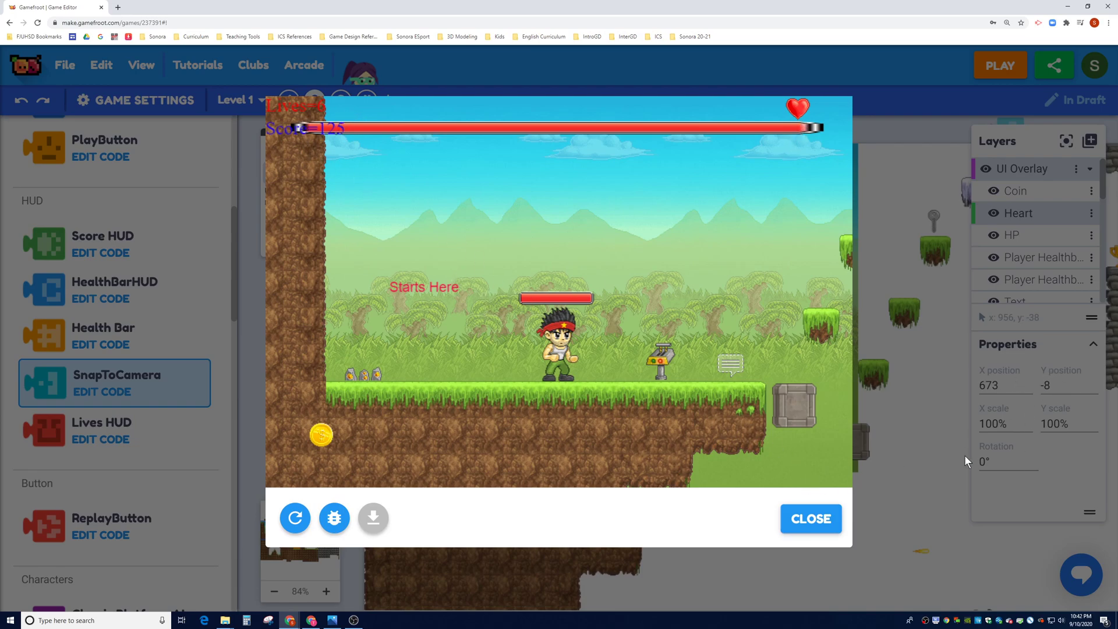
{"action": "key", "text": "Left"}
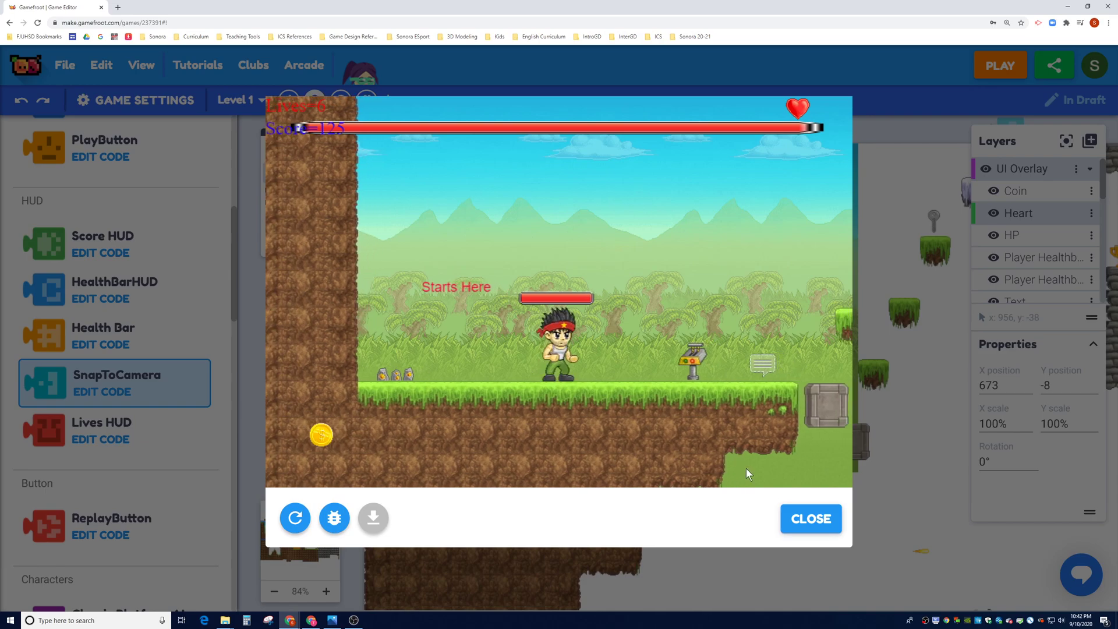
Close the preview, then pan and zoom the canvas out to 71% to reveal the HP sprite
{"action": "left_click", "coordinate": [809, 519]}
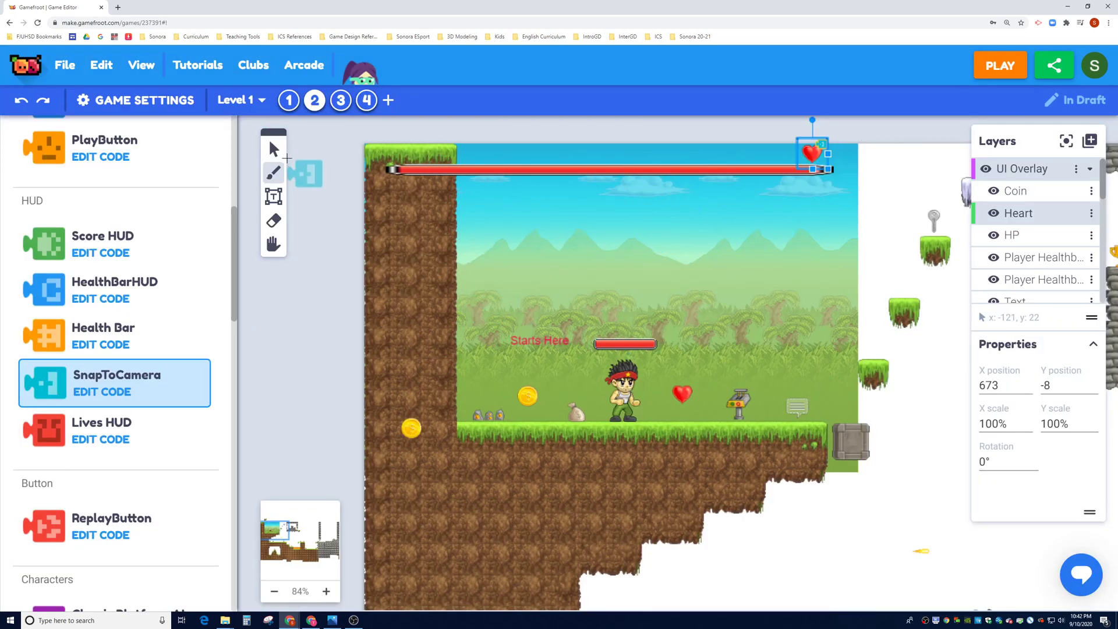
{"action": "left_click", "coordinate": [274, 148]}
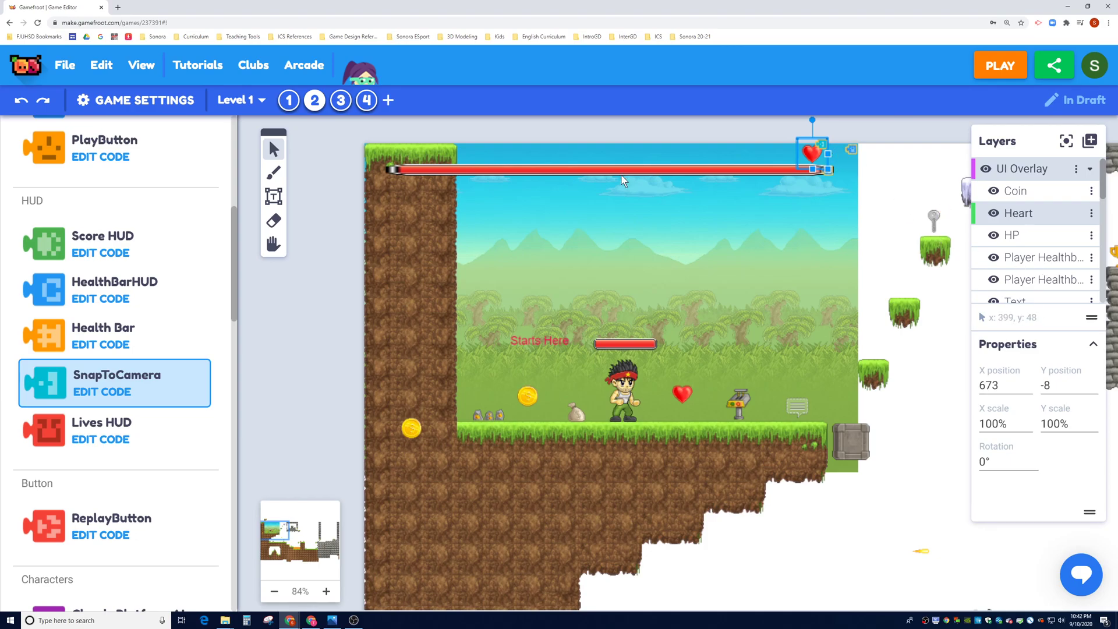
{"action": "left_click", "coordinate": [273, 244]}
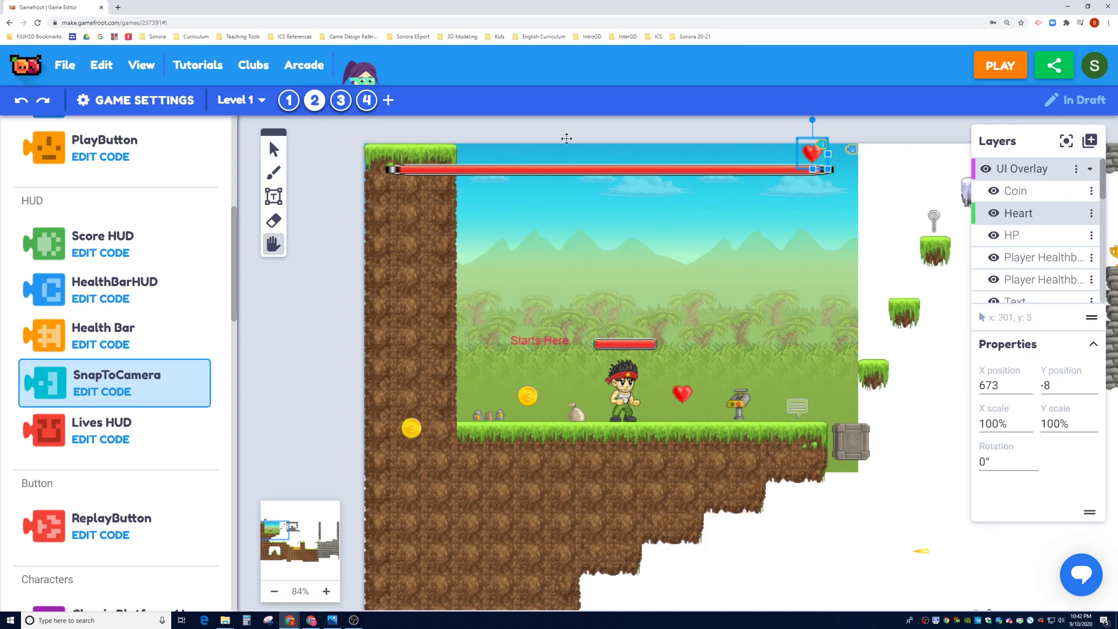
{"action": "scroll", "coordinate": [566, 144], "scroll_direction": "up", "scroll_amount": 1}
{"action": "scroll", "coordinate": [524, 199], "scroll_direction": "up", "scroll_amount": 1}
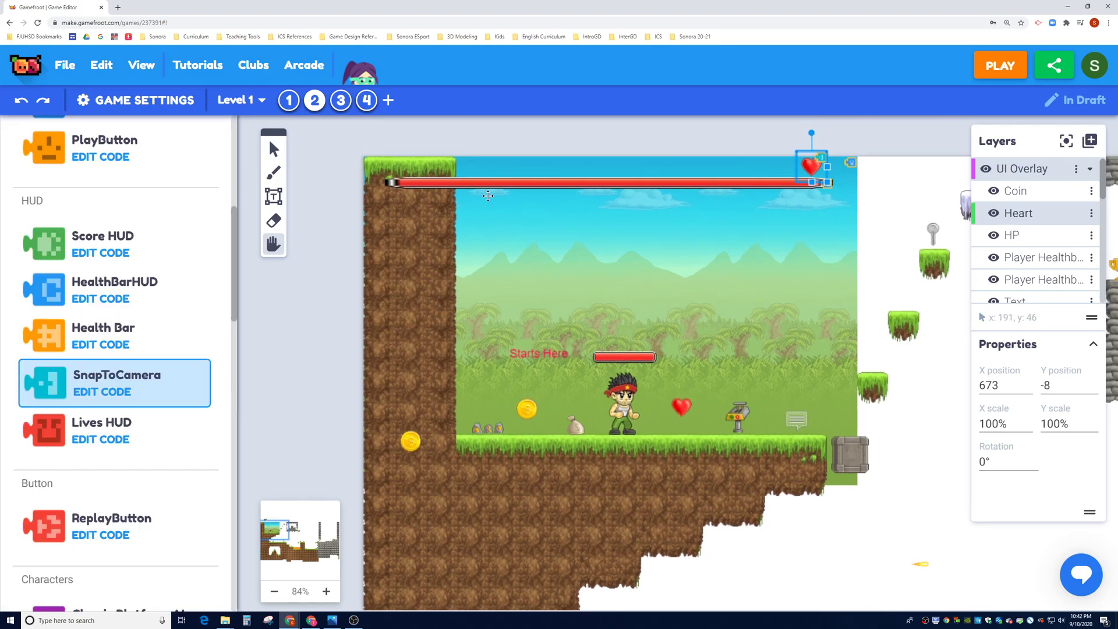
{"action": "scroll", "coordinate": [553, 155], "scroll_direction": "up", "scroll_amount": 1}
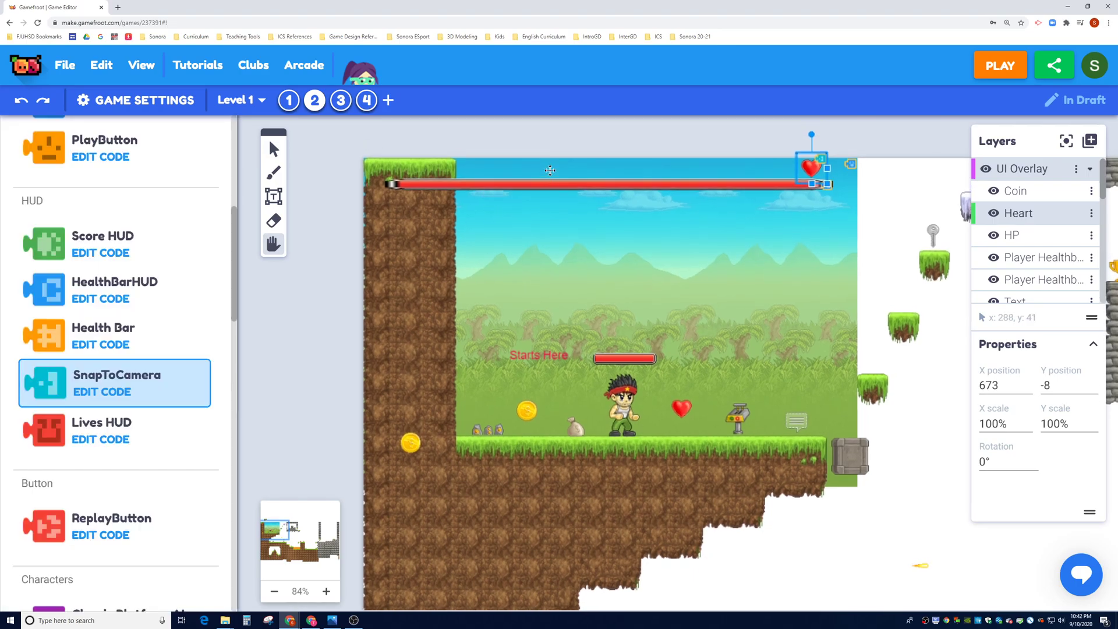
{"action": "left_click_drag", "start_coordinate": [549, 170], "coordinate": [476, 178]}
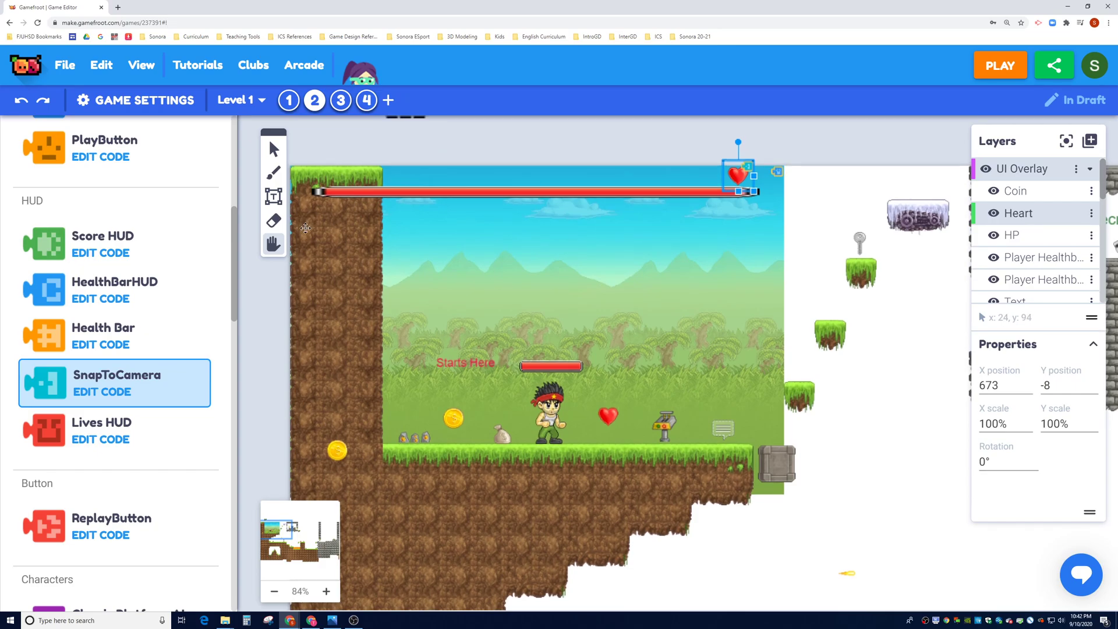
{"action": "left_click", "coordinate": [281, 246]}
{"action": "left_click", "coordinate": [275, 591]}
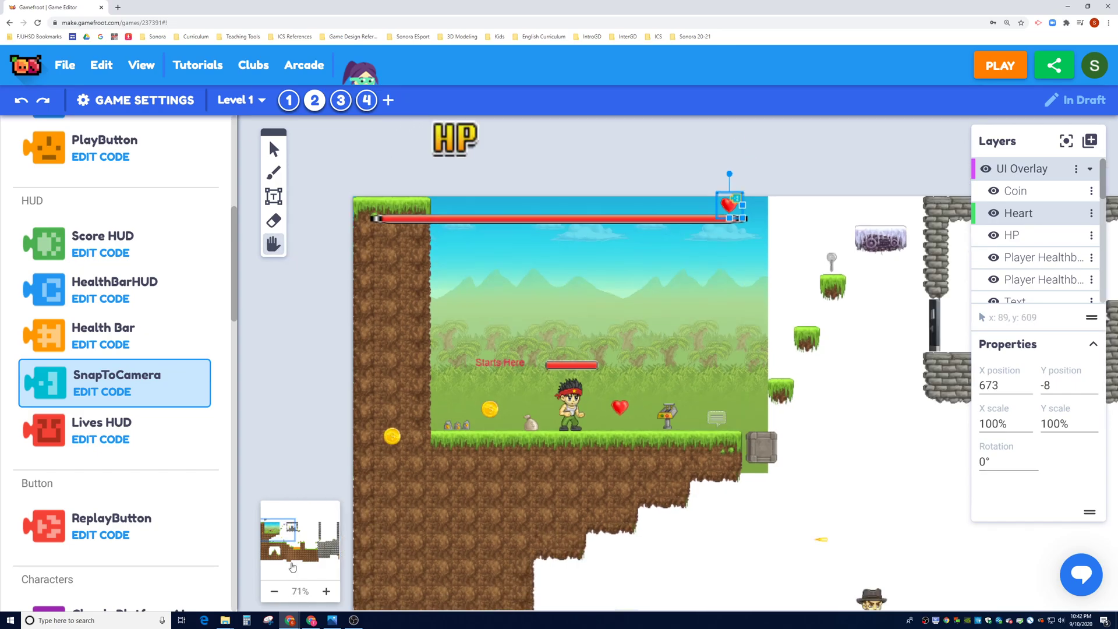
Turn off the HP object's defaultView, set lifeX 720 and lifeY 5, then playtest
{"action": "left_click", "coordinate": [273, 150]}
{"action": "left_click", "coordinate": [455, 139]}
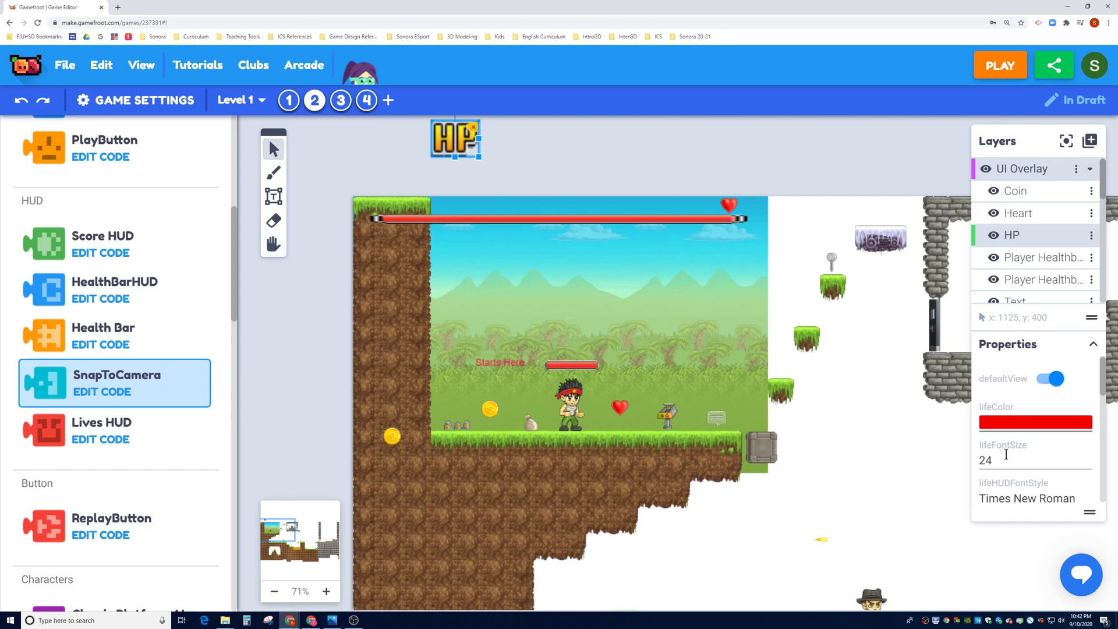
{"action": "left_click", "coordinate": [1051, 380]}
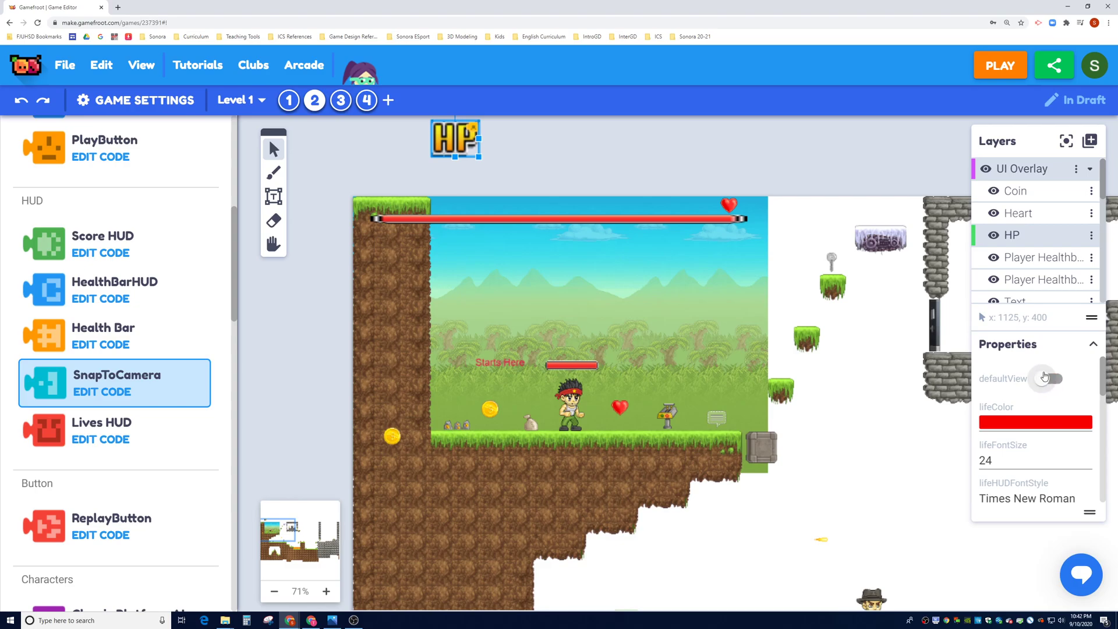
{"action": "scroll", "coordinate": [1013, 454], "scroll_direction": "down", "scroll_amount": 1}
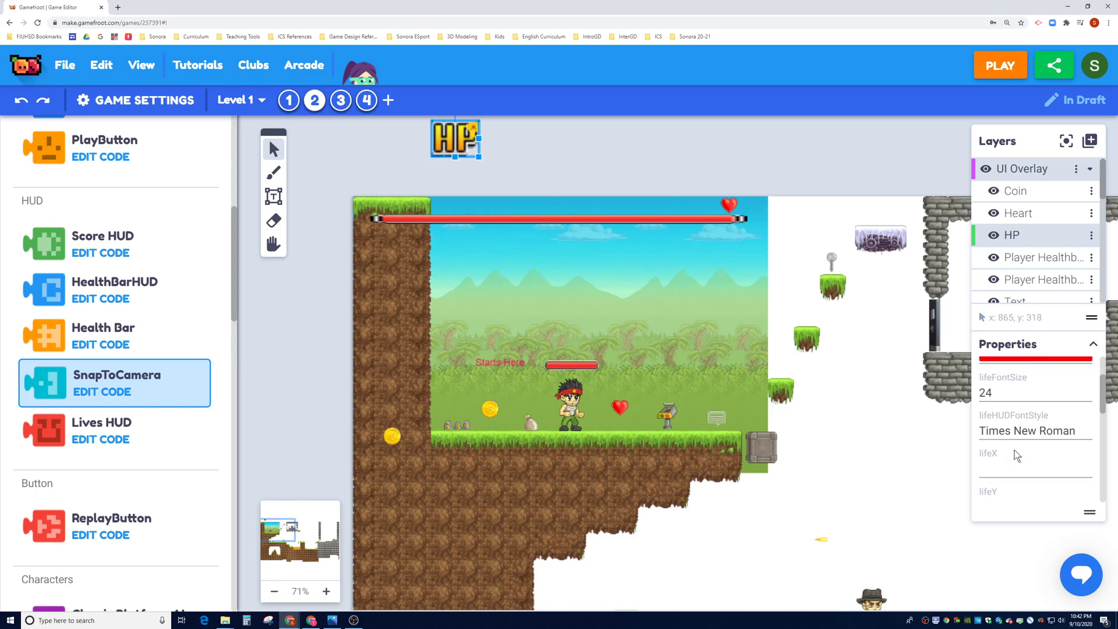
{"action": "left_click", "coordinate": [1008, 451]}
{"action": "type", "text": "72"}
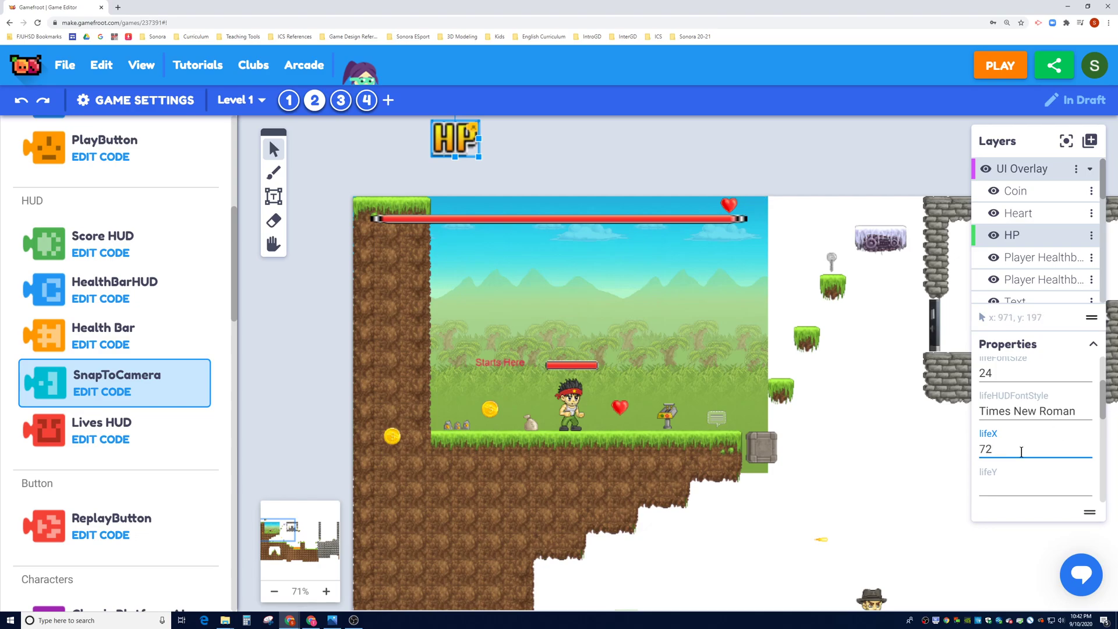
{"action": "type", "text": "0"}
{"action": "left_click", "coordinate": [1011, 485]}
{"action": "type", "text": "5"}
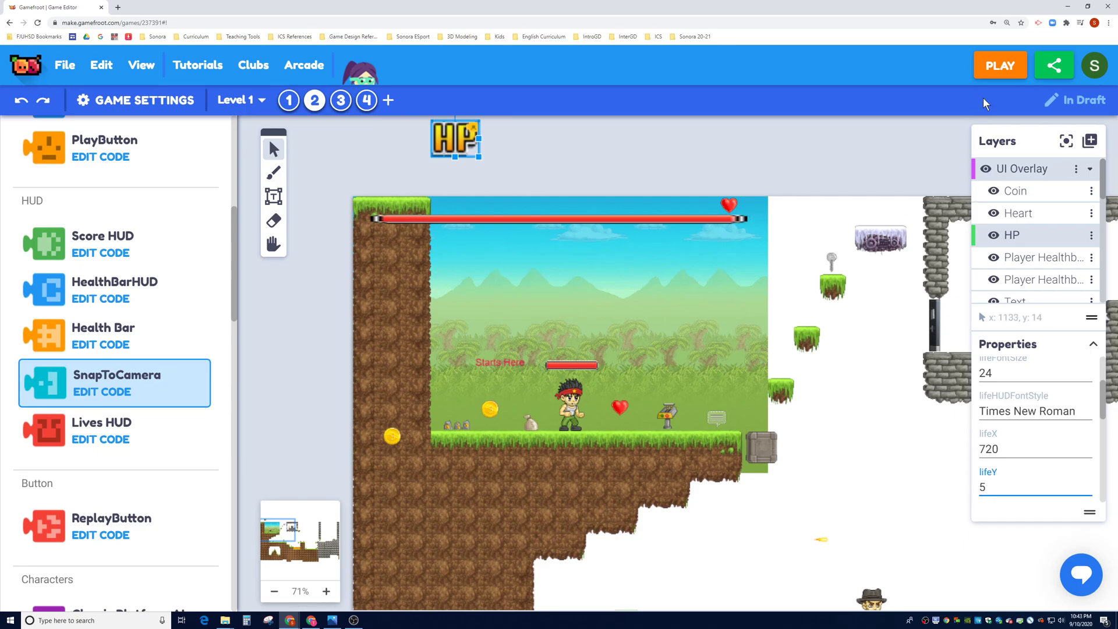
{"action": "left_click", "coordinate": [995, 69]}
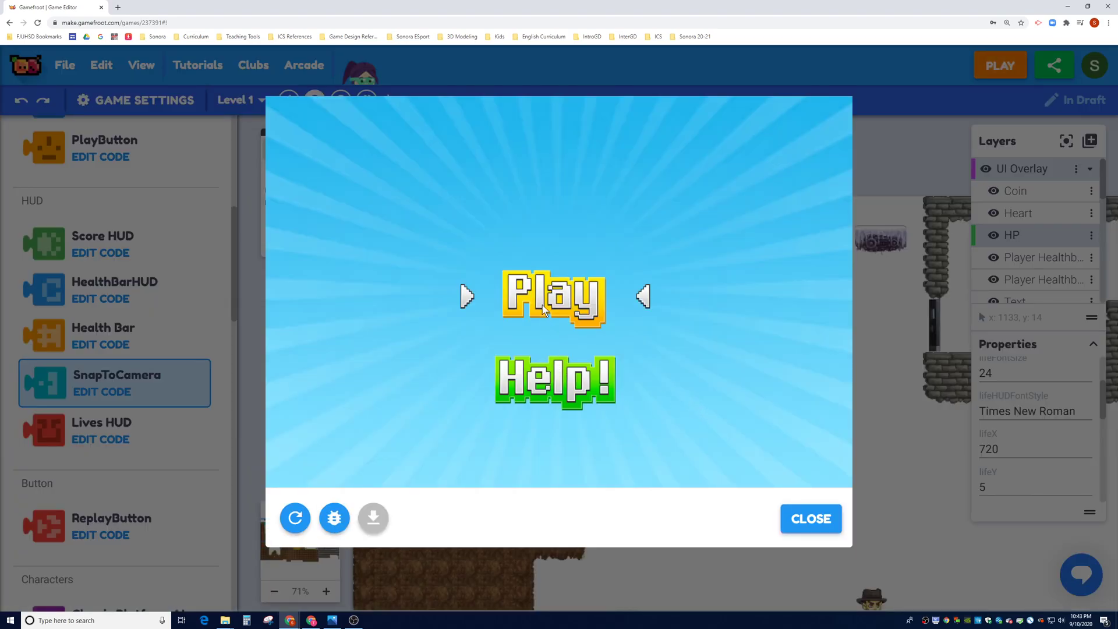
Play the level, walk right to collect the heart, then close the preview
{"action": "left_click", "coordinate": [546, 307]}
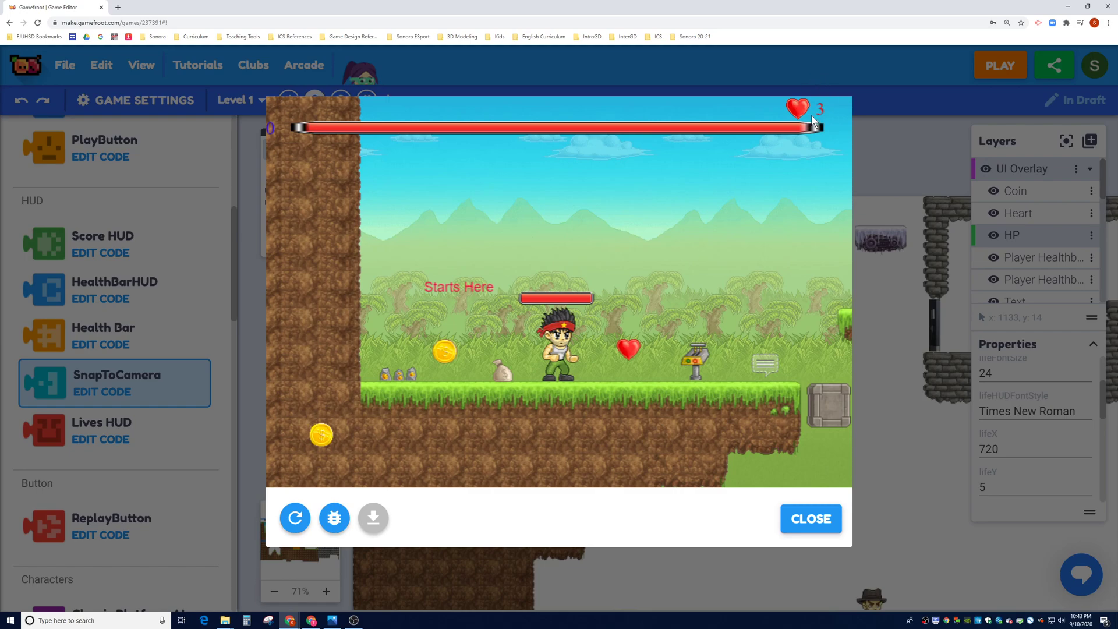
{"action": "key", "text": "Right"}
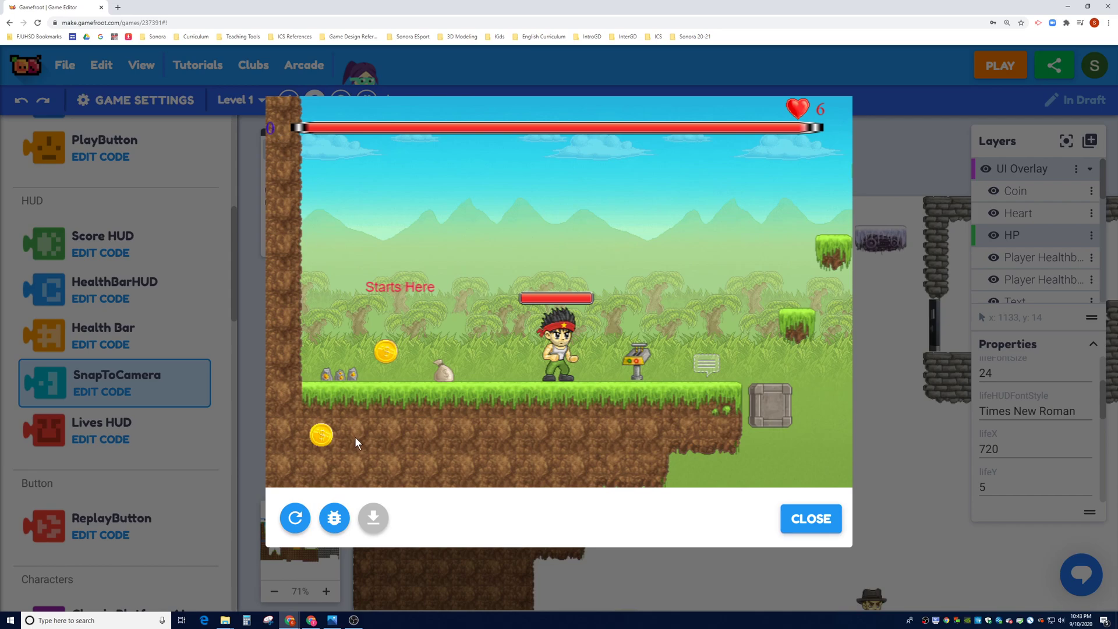
{"action": "left_click", "coordinate": [808, 519]}
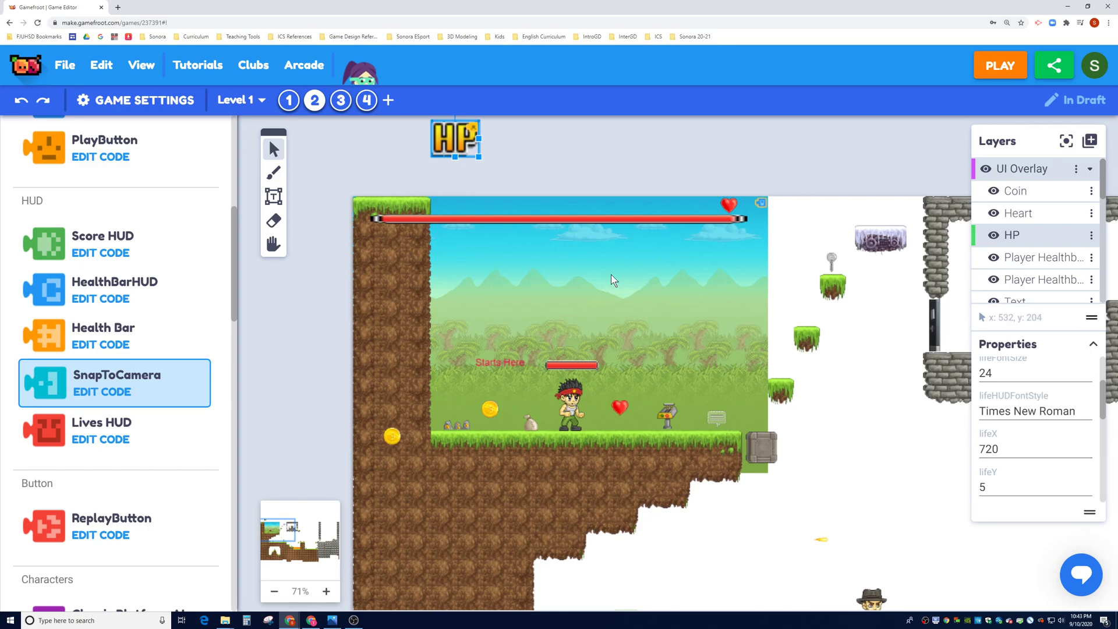
{"action": "scroll", "coordinate": [1004, 437], "scroll_direction": "down", "scroll_amount": 1}
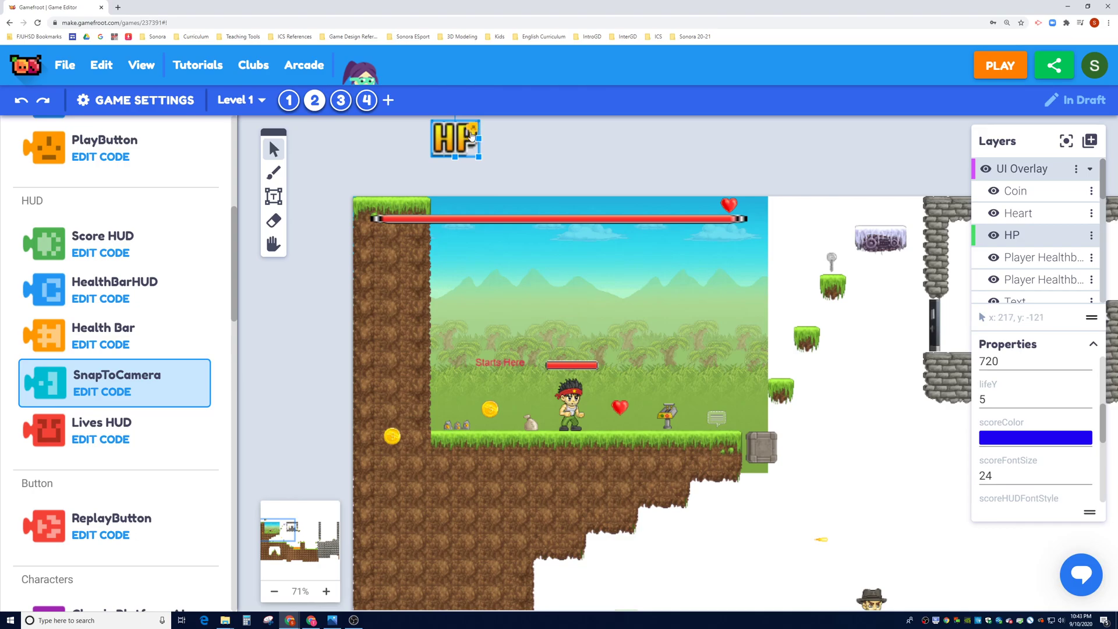
{"action": "scroll", "coordinate": [1013, 402], "scroll_direction": "down", "scroll_amount": 2}
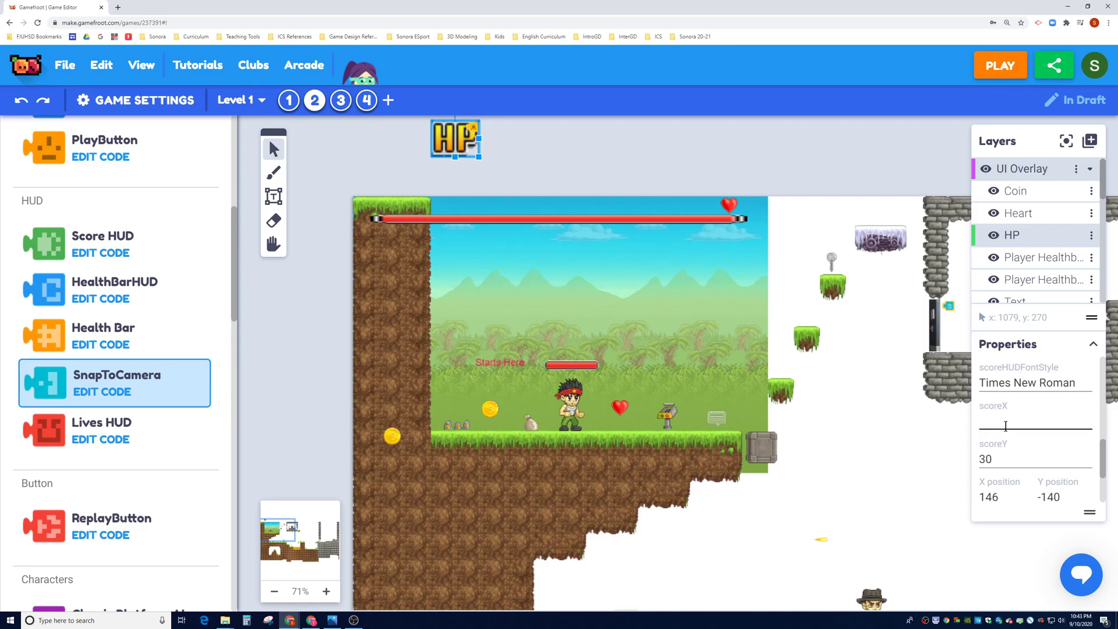
Set the HP object's scoreX to 95 and scoreY to 430, then playtest
{"action": "left_click", "coordinate": [1005, 425]}
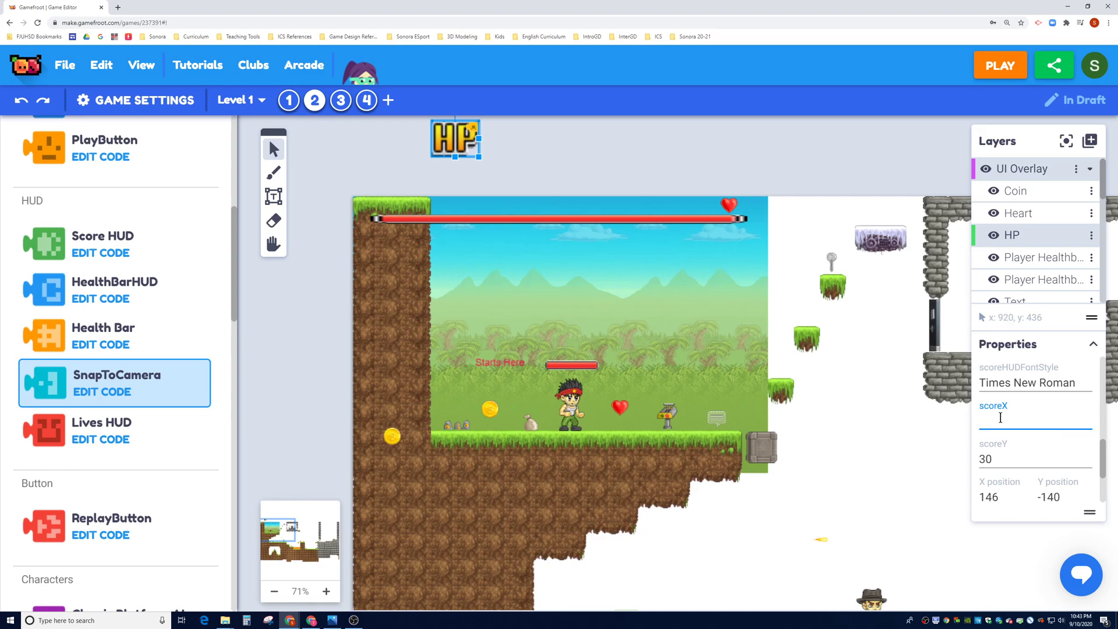
{"action": "type", "text": "95"}
{"action": "left_click", "coordinate": [1011, 454]}
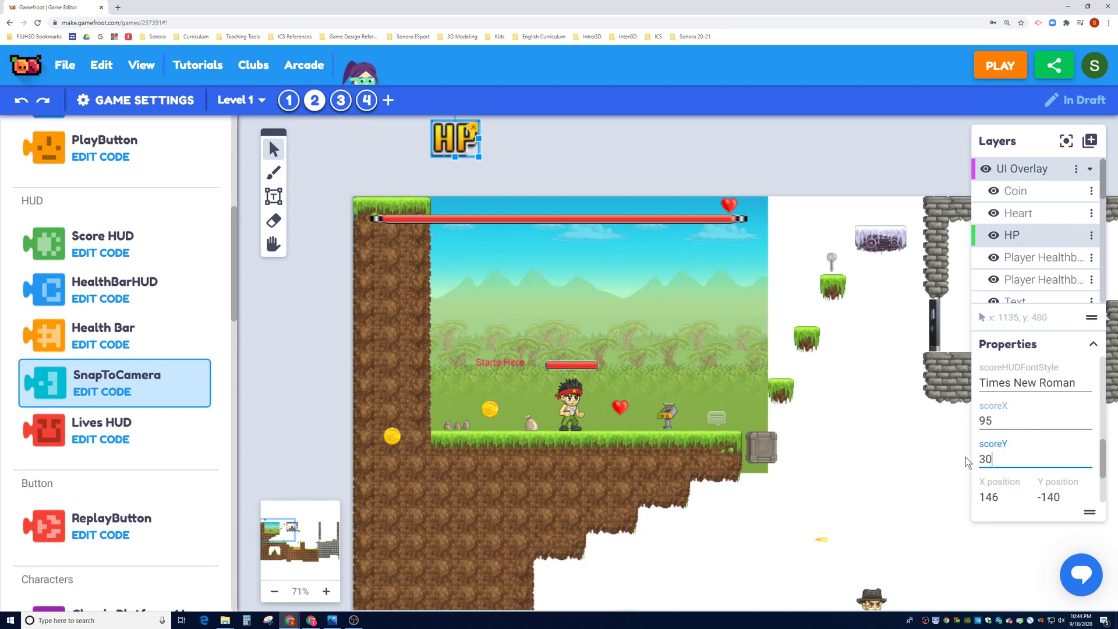
{"action": "key", "text": "BackSpace"}
{"action": "key", "text": "BackSpace"}
{"action": "type", "text": "4"}
{"action": "type", "text": "30"}
{"action": "left_click", "coordinate": [997, 70]}
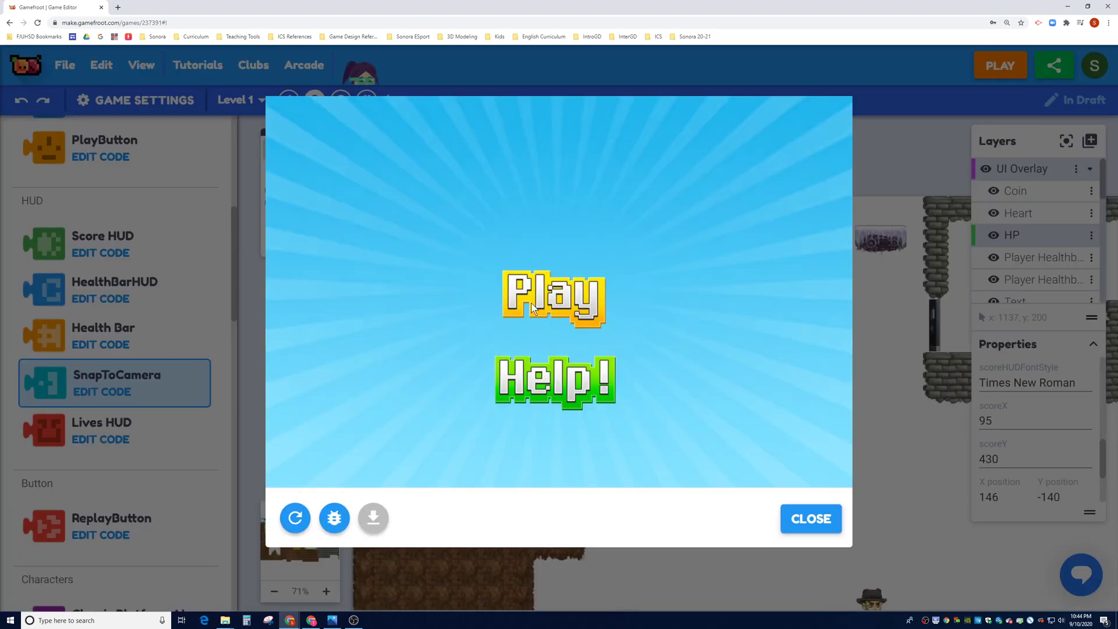
Playtest collecting the heart and money bag, confirming score 125 and lives 6, then close
{"action": "left_click", "coordinate": [532, 304]}
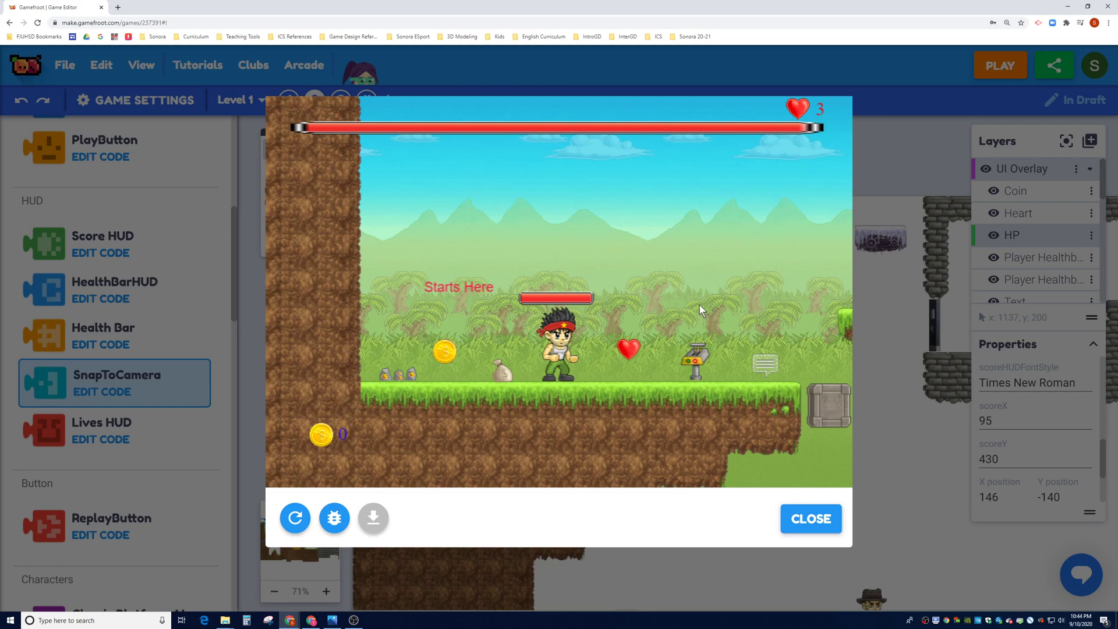
{"action": "key", "text": "Right"}
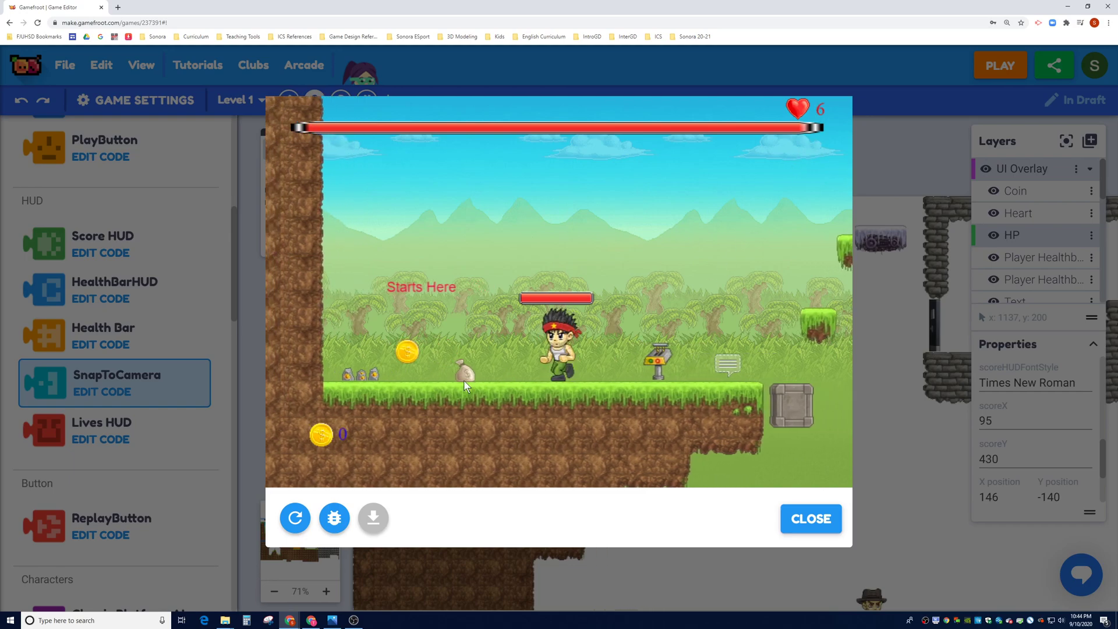
{"action": "key", "text": "Left"}
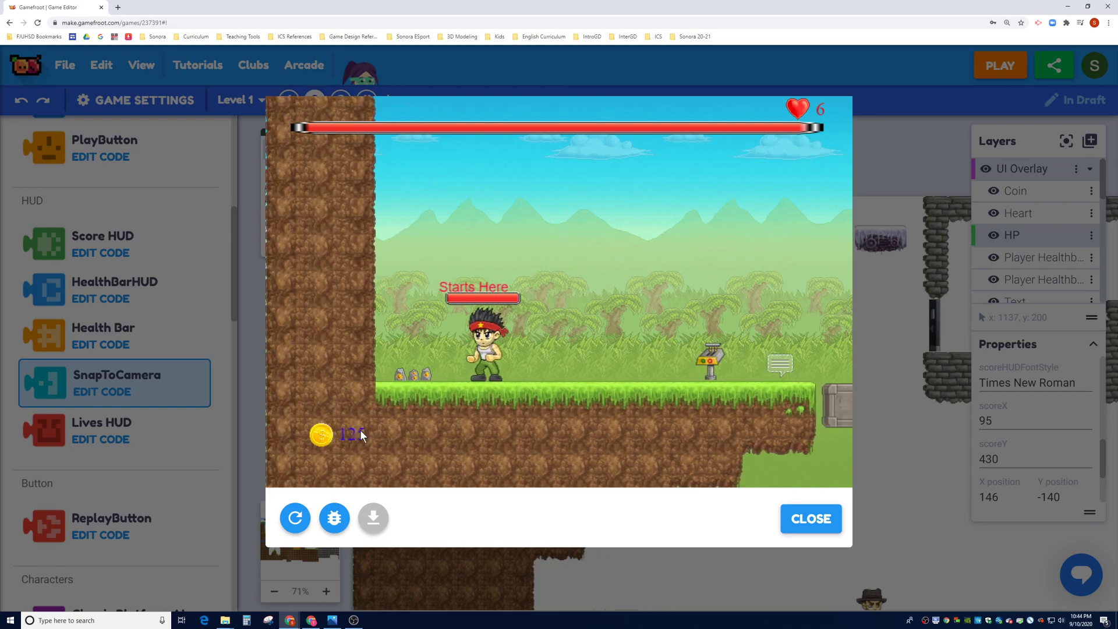
{"action": "key", "text": "Right"}
{"action": "key", "text": "Up"}
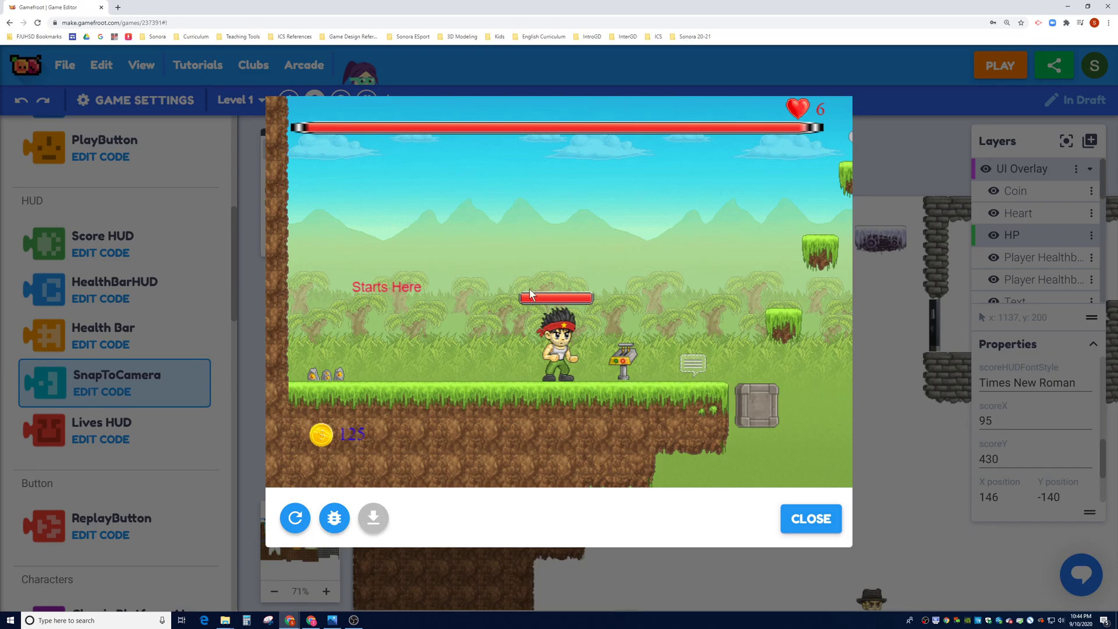
{"action": "left_click", "coordinate": [811, 518]}
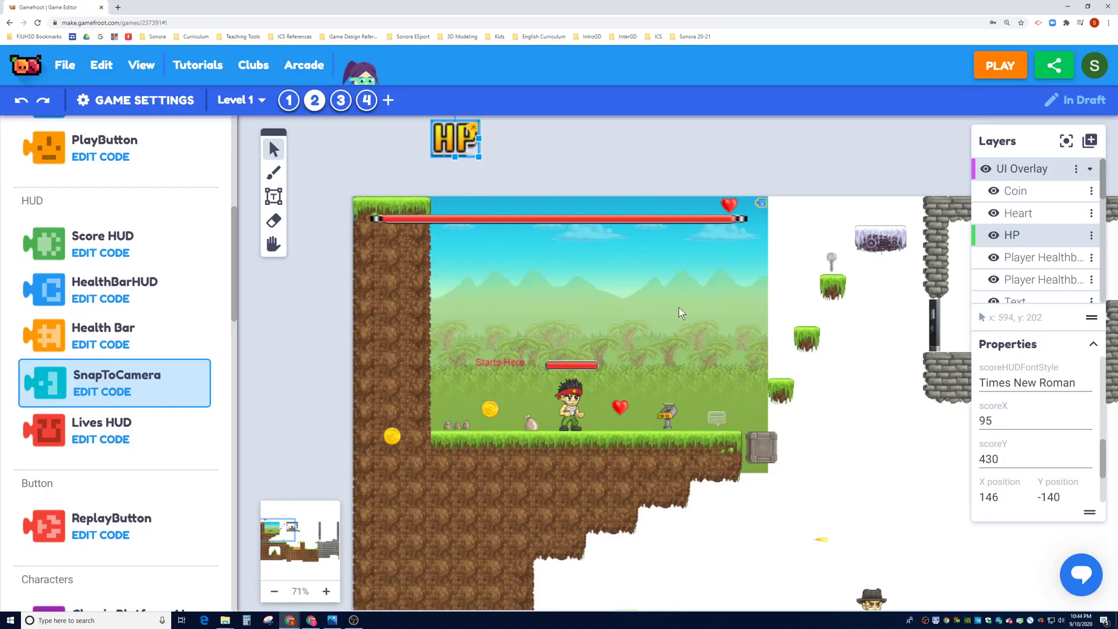